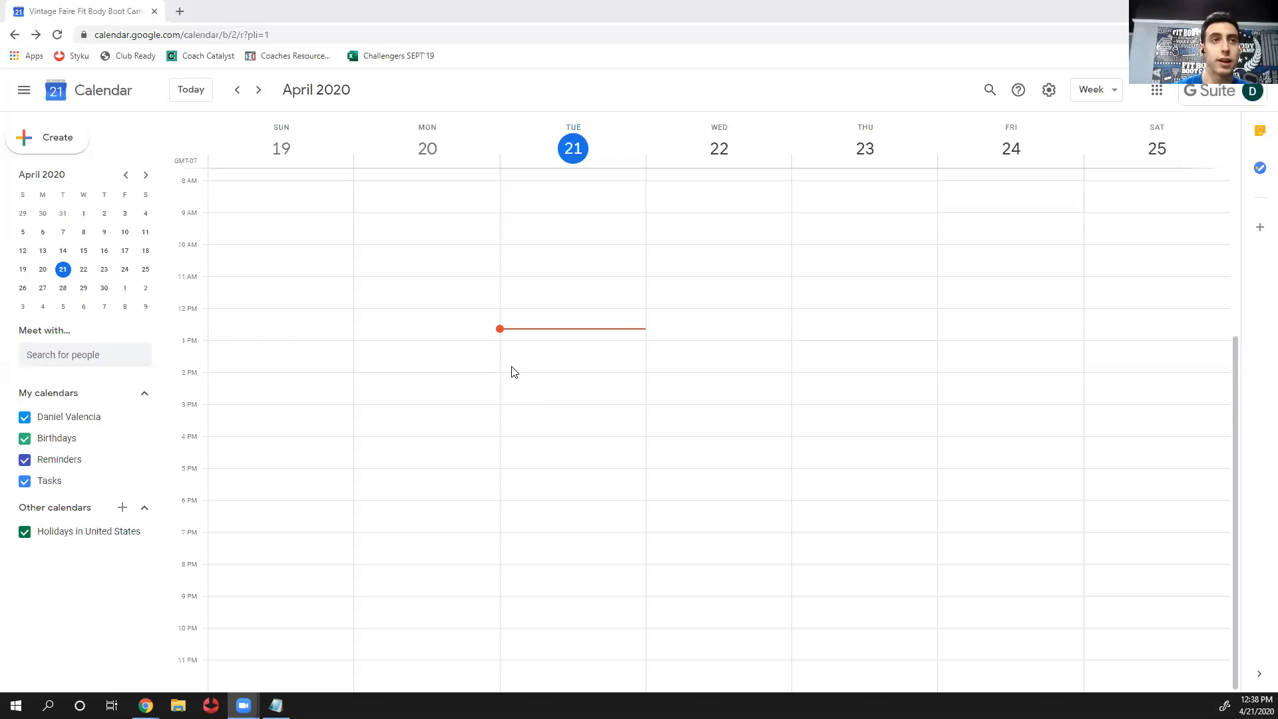
Start a new event on Tuesday, April 21 from 7:00am to 8:00am and title it "Morning Routine"
{"action": "scroll", "coordinate": [475, 343], "scroll_direction": "up", "scroll_amount": 1}
{"action": "scroll", "coordinate": [476, 343], "scroll_direction": "up", "scroll_amount": 2}
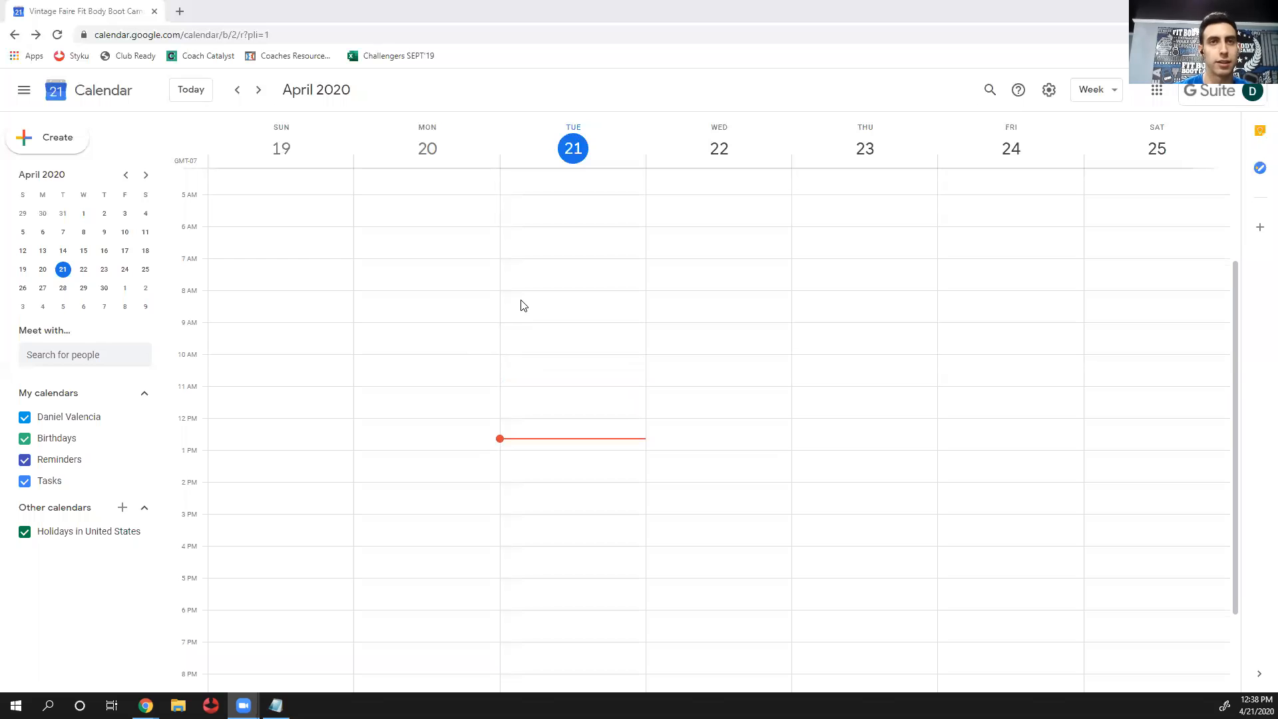
{"action": "left_click", "coordinate": [513, 270]}
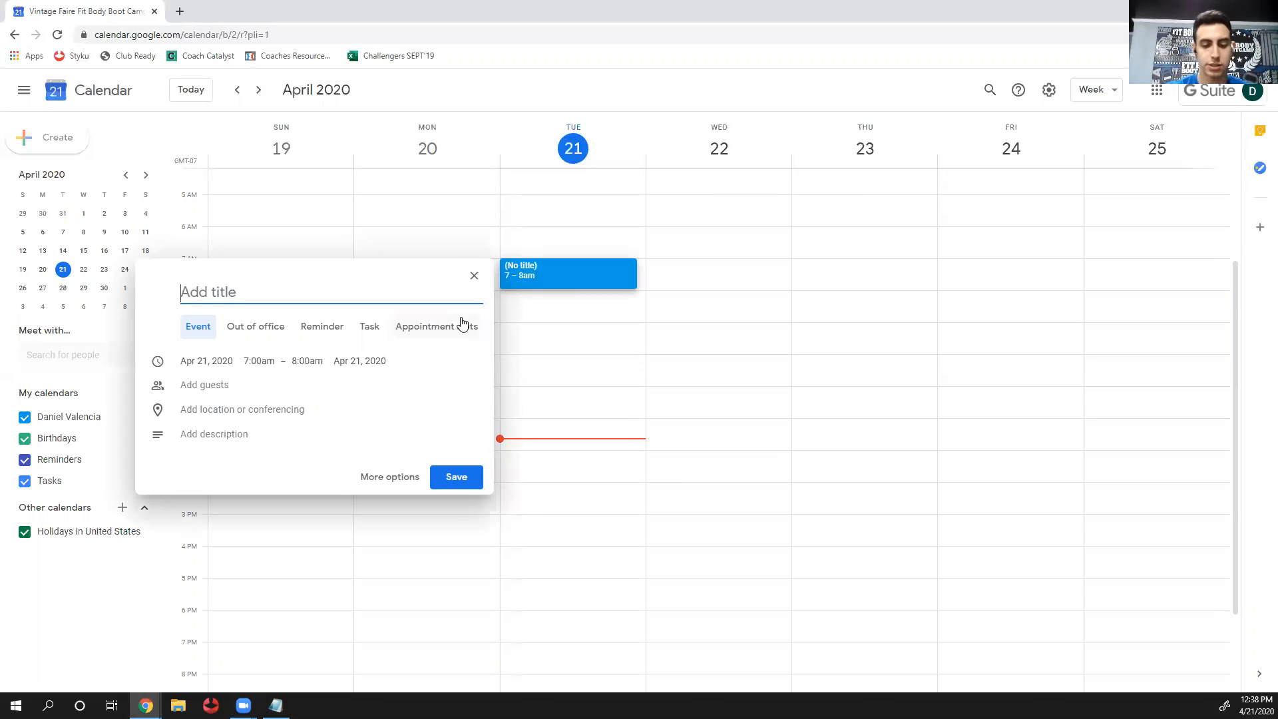
{"action": "type", "text": "Morning "}
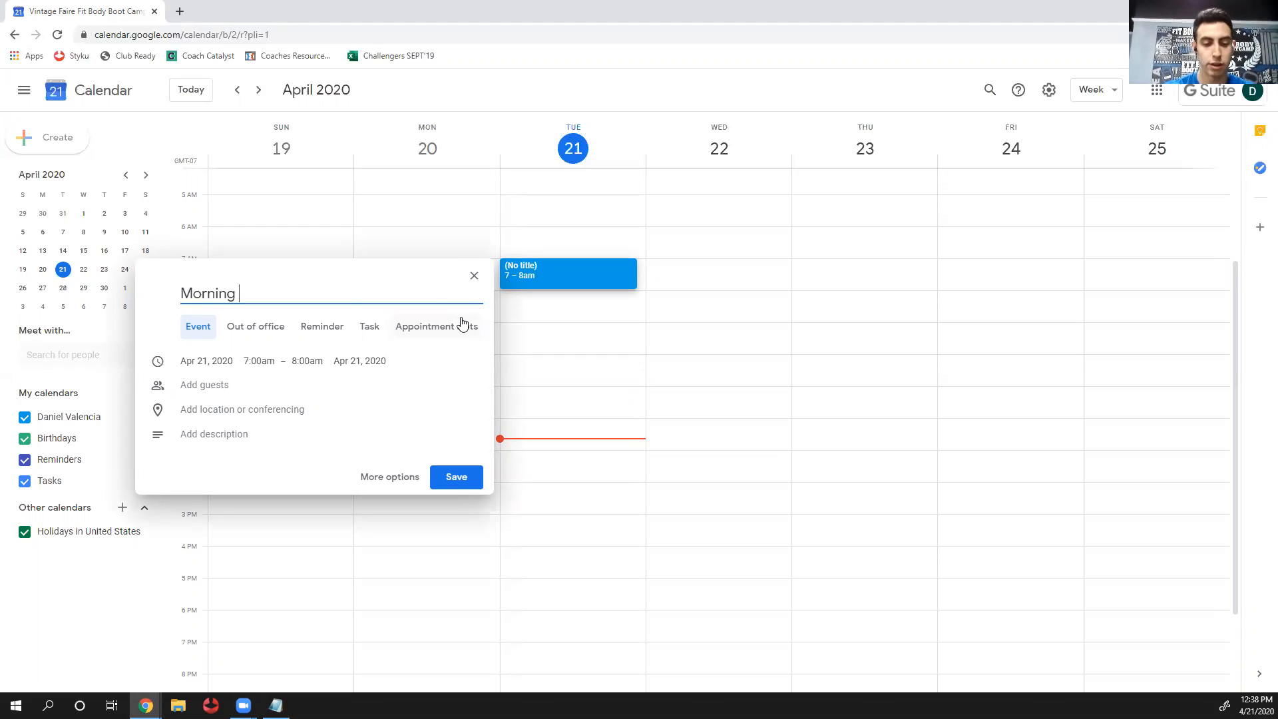
{"action": "type", "text": "Routib"}
{"action": "key", "text": "BackSpace"}
{"action": "key", "text": "BackSpace"}
{"action": "type", "text": "ine"}
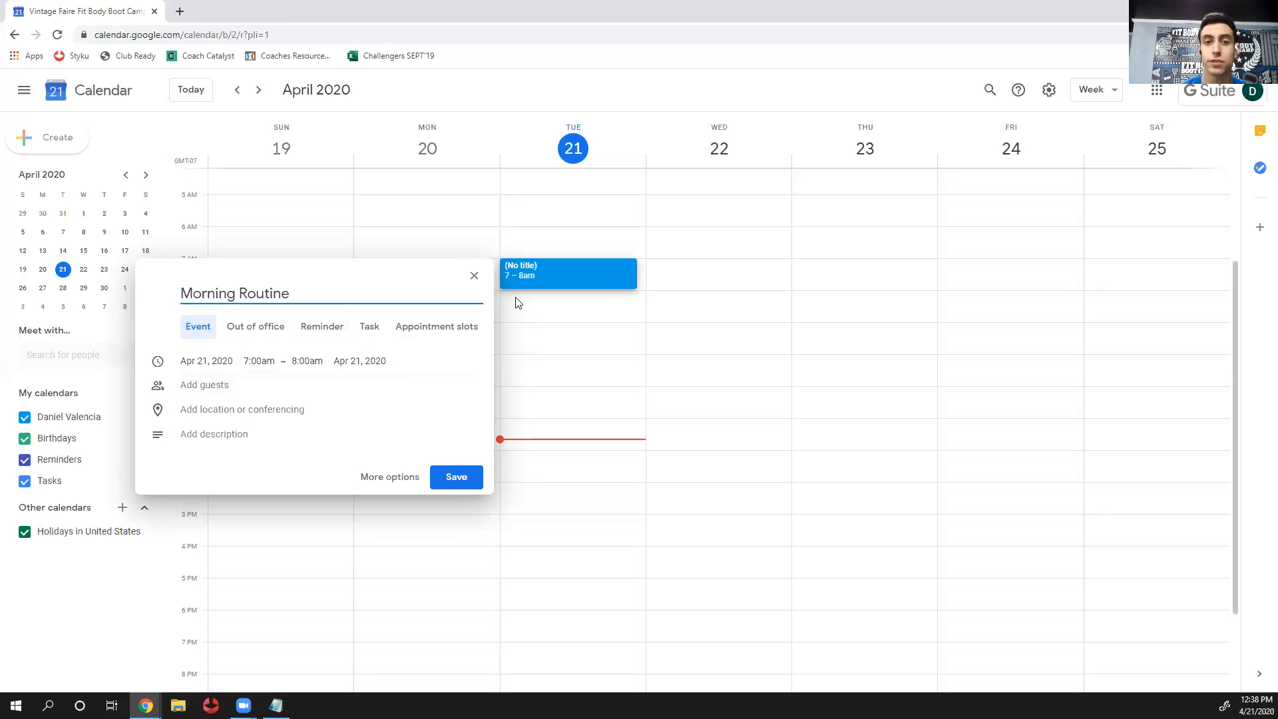
Begin the Morning Routine event's description with the line "-Clean my room"
{"action": "left_click", "coordinate": [428, 439]}
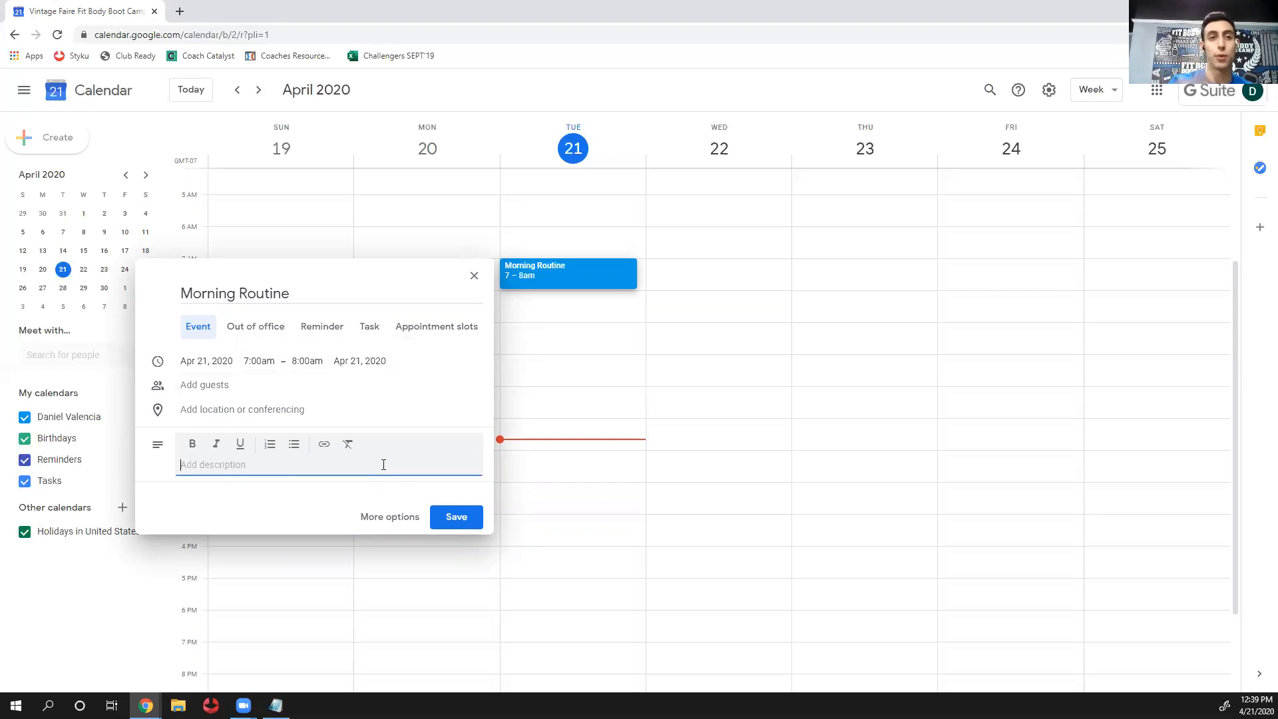
{"action": "left_click", "coordinate": [383, 465]}
{"action": "type", "text": "-Clean my room"}
{"action": "key", "text": "Return"}
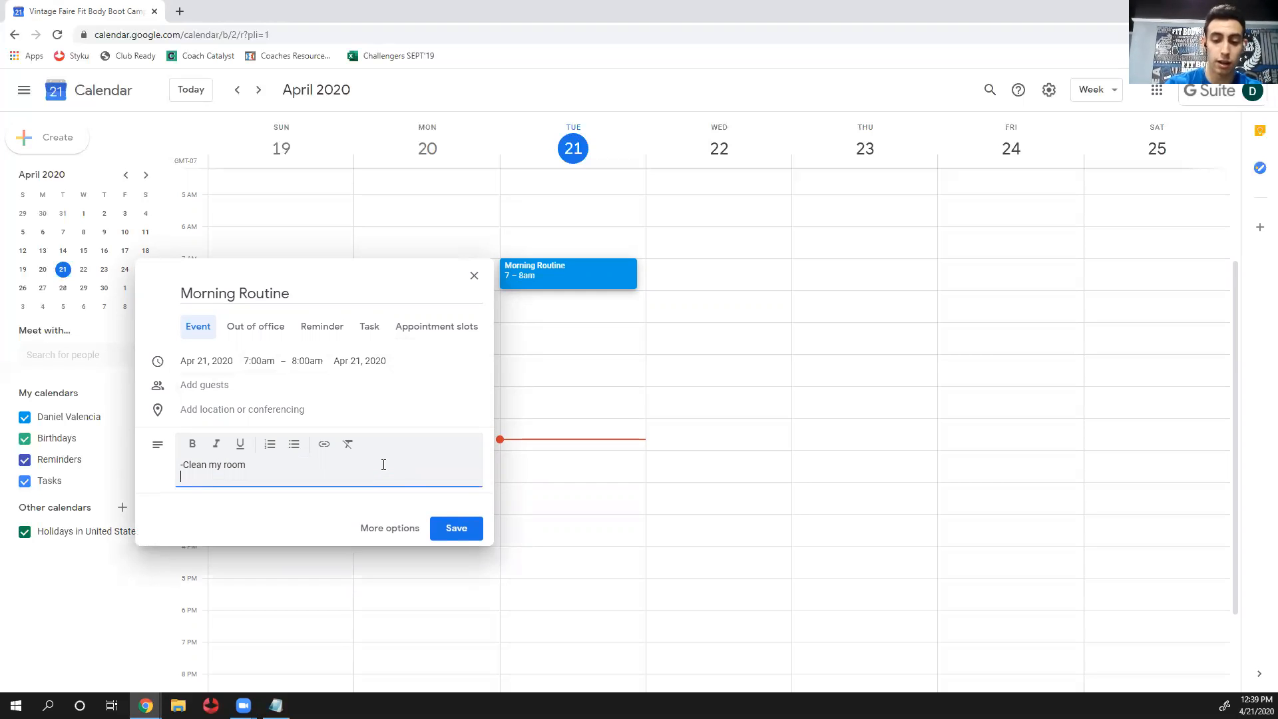
{"action": "type", "text": "_ Re"}
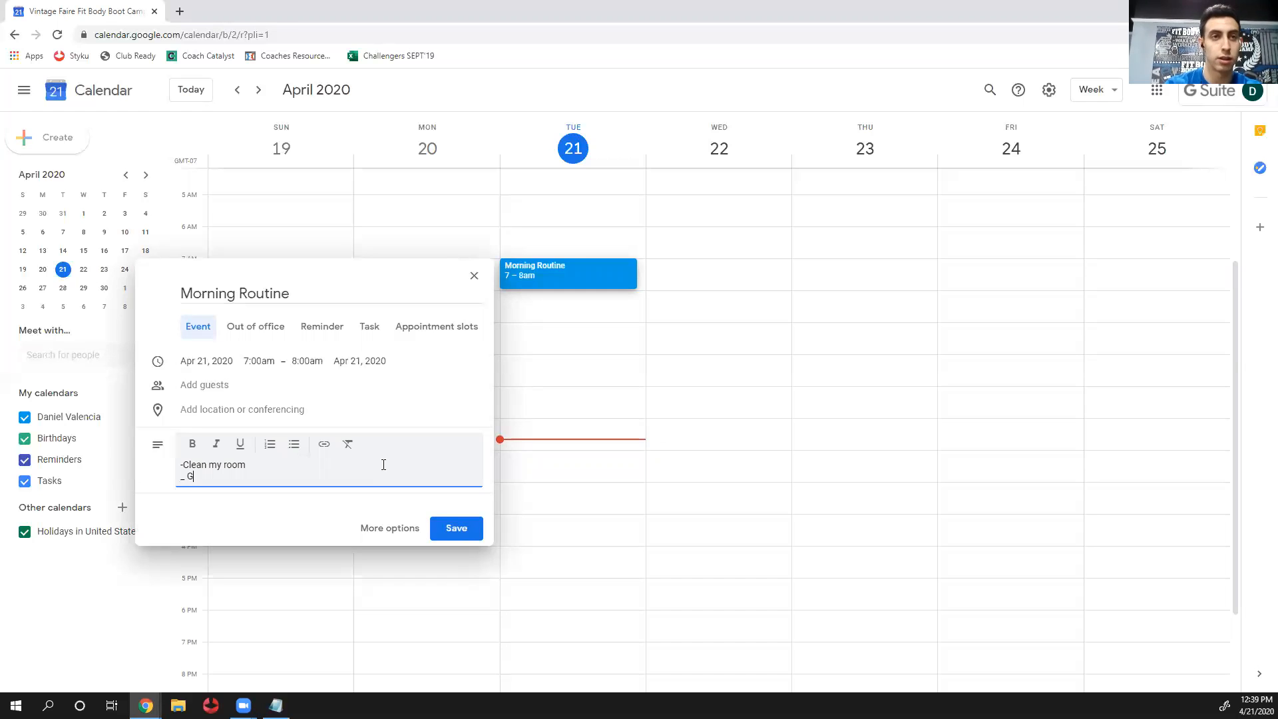
{"action": "key", "text": "BackSpace"}
{"action": "key", "text": "BackSpace"}
{"action": "key", "text": "BackSpace"}
{"action": "key", "text": "BackSpace"}
{"action": "key", "text": "BackSpace"}
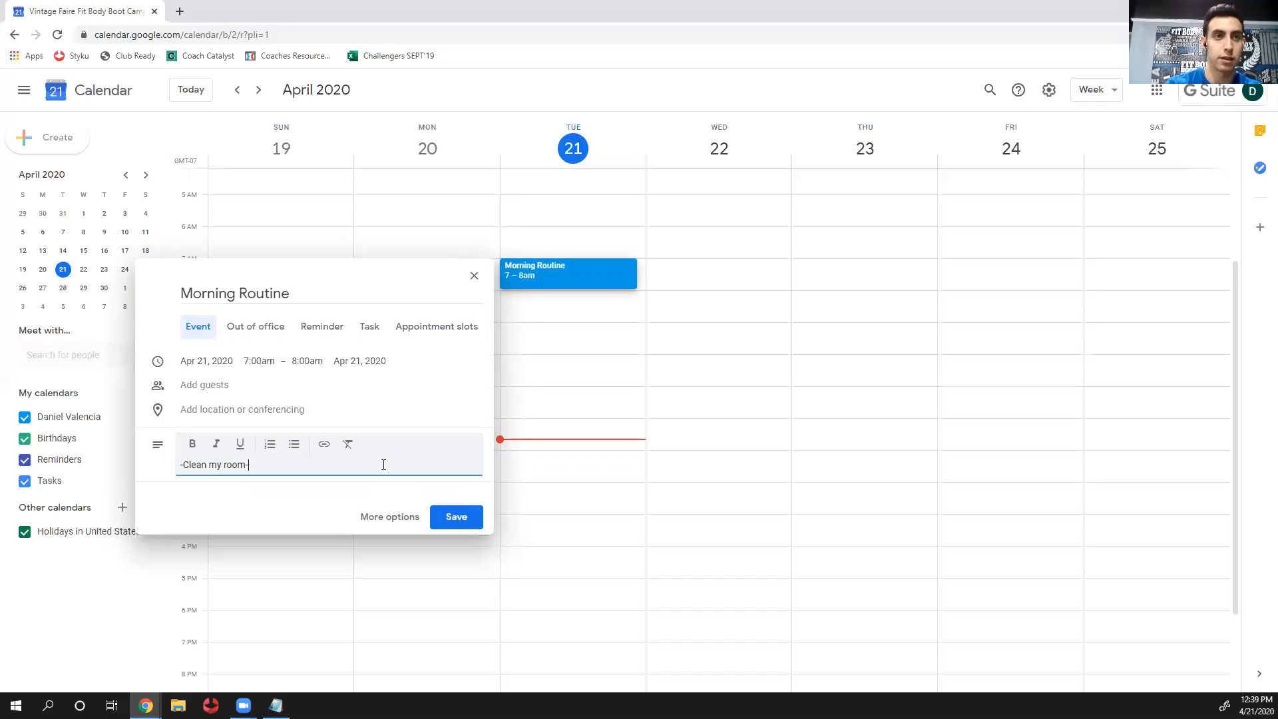
Add the description lines "-Get ready" and "-Make Coffee", and save the Morning Routine event
{"action": "key", "text": "Return"}
{"action": "type", "text": "-Get ready"}
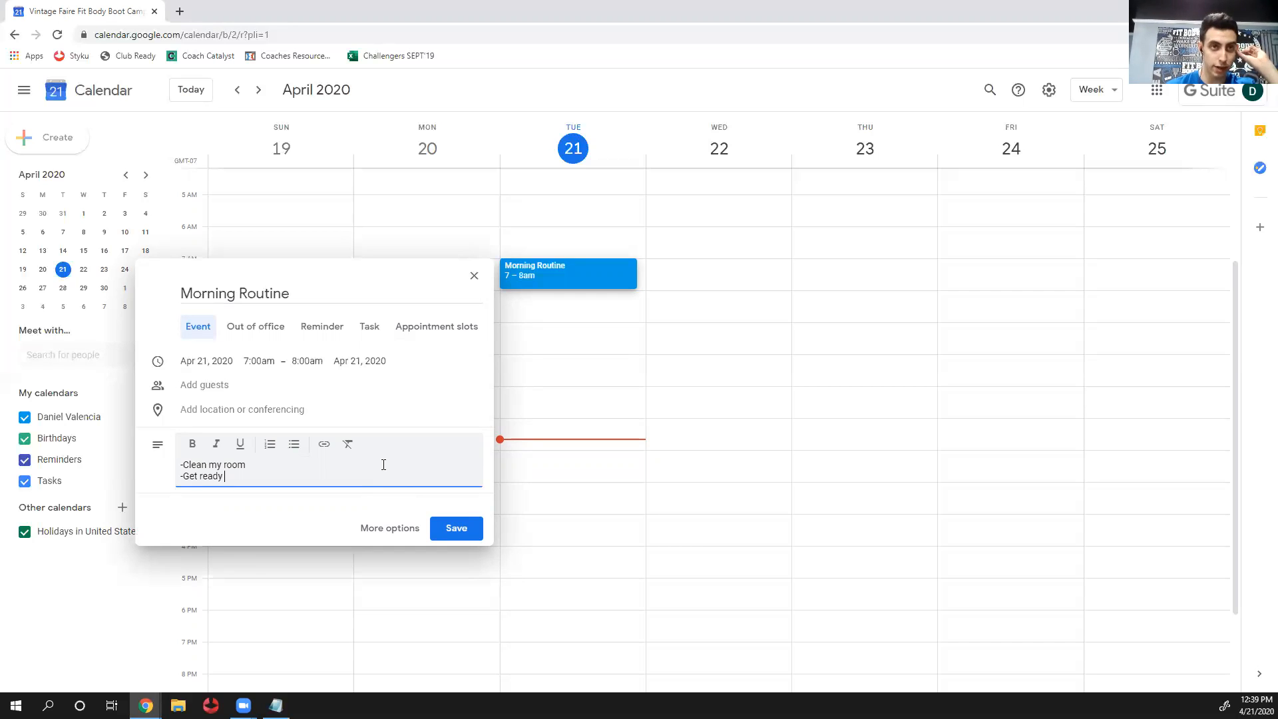
{"action": "key", "text": "Return"}
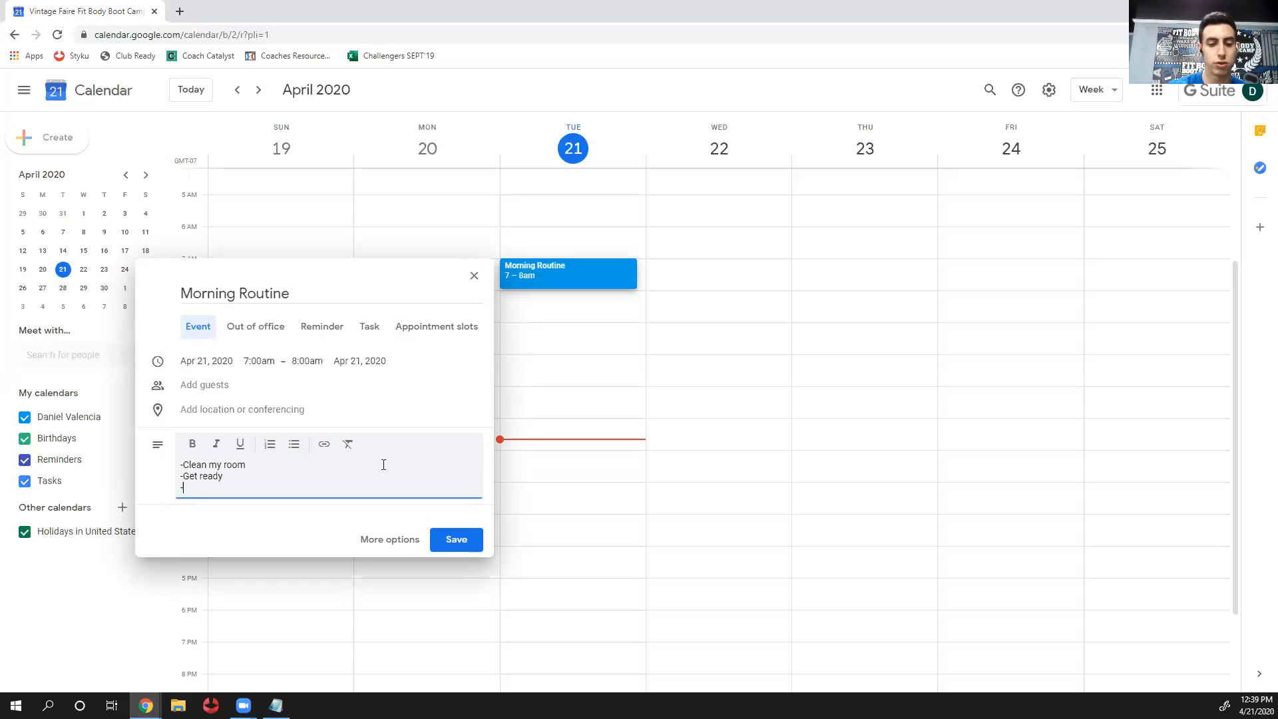
{"action": "type", "text": "Make Coffee"}
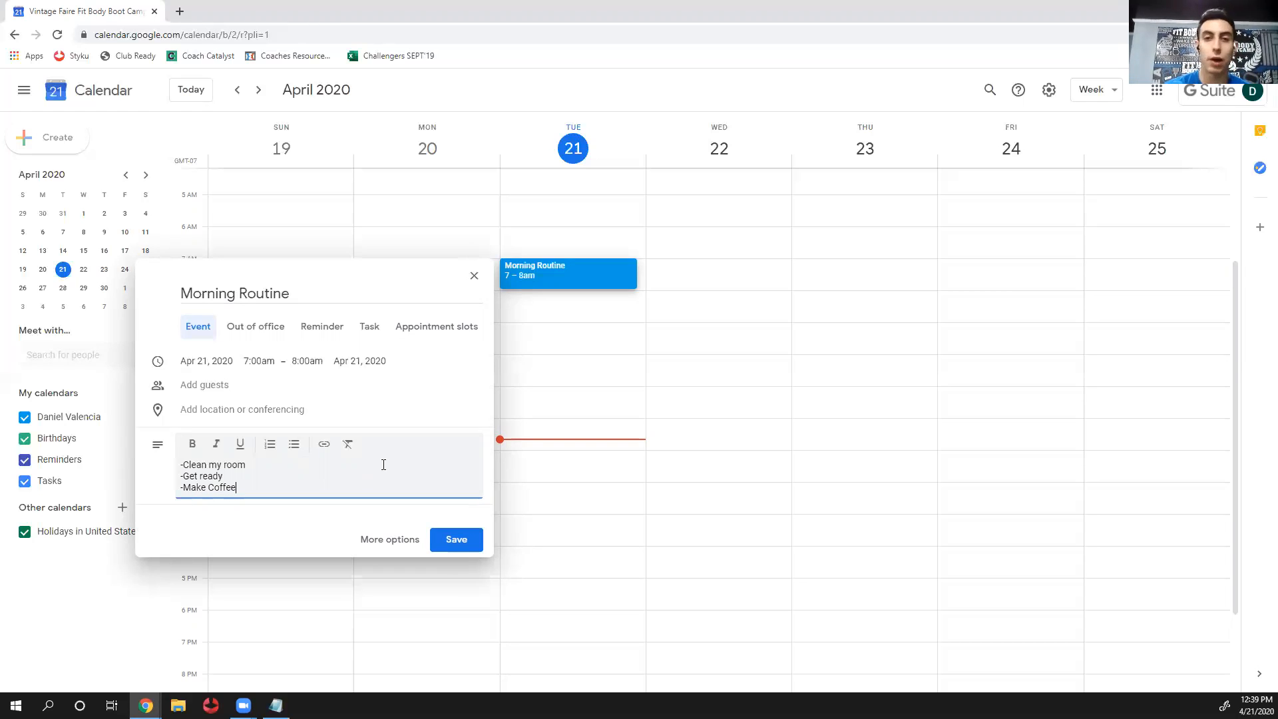
{"action": "left_click", "coordinate": [459, 536]}
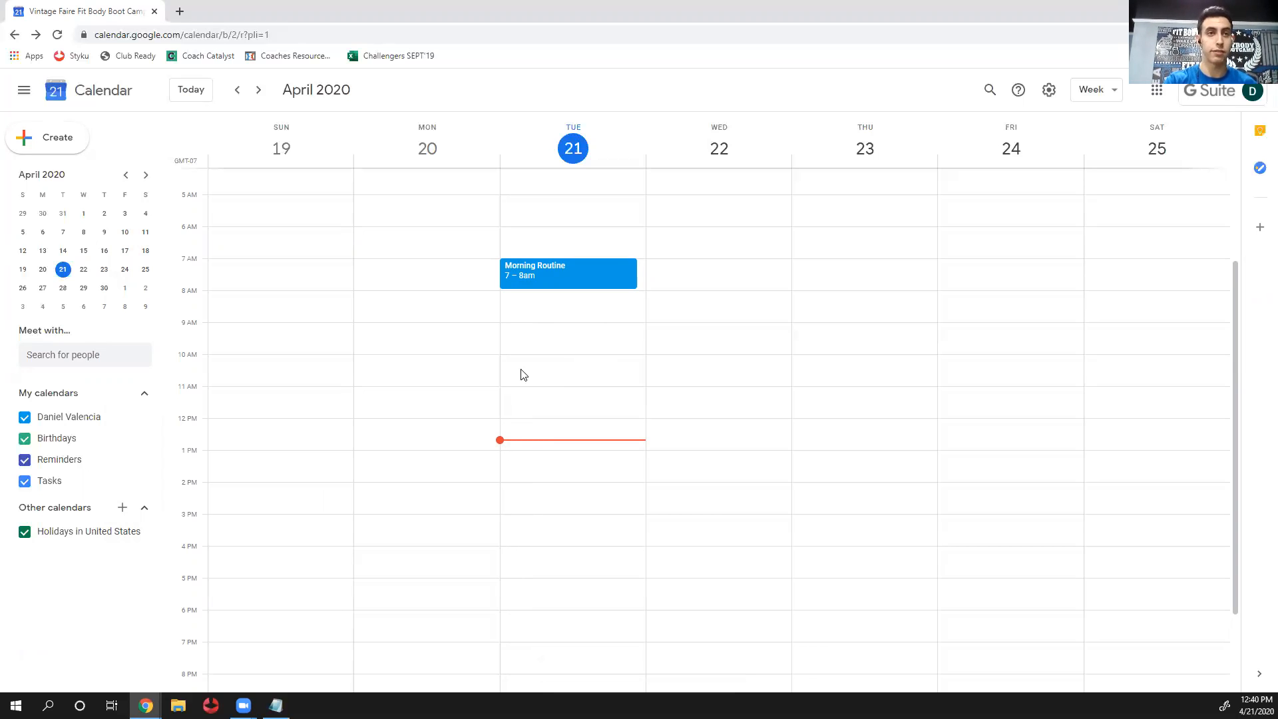
Create and save a "Work" event on Tuesday, April 21 from 9am to 2:15pm, and extend its end to 4pm
{"action": "left_click", "coordinate": [519, 330]}
{"action": "left_click_drag", "start_coordinate": [531, 351], "coordinate": [527, 486]}
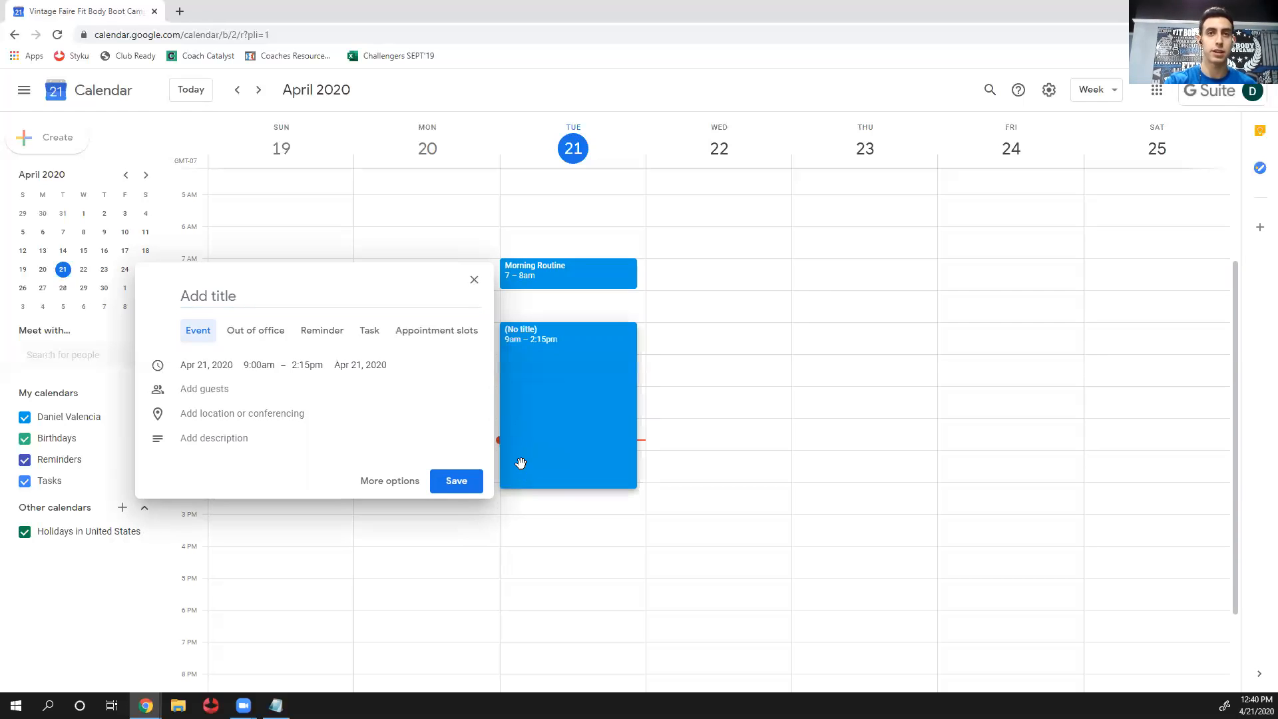
{"action": "left_click", "coordinate": [332, 290]}
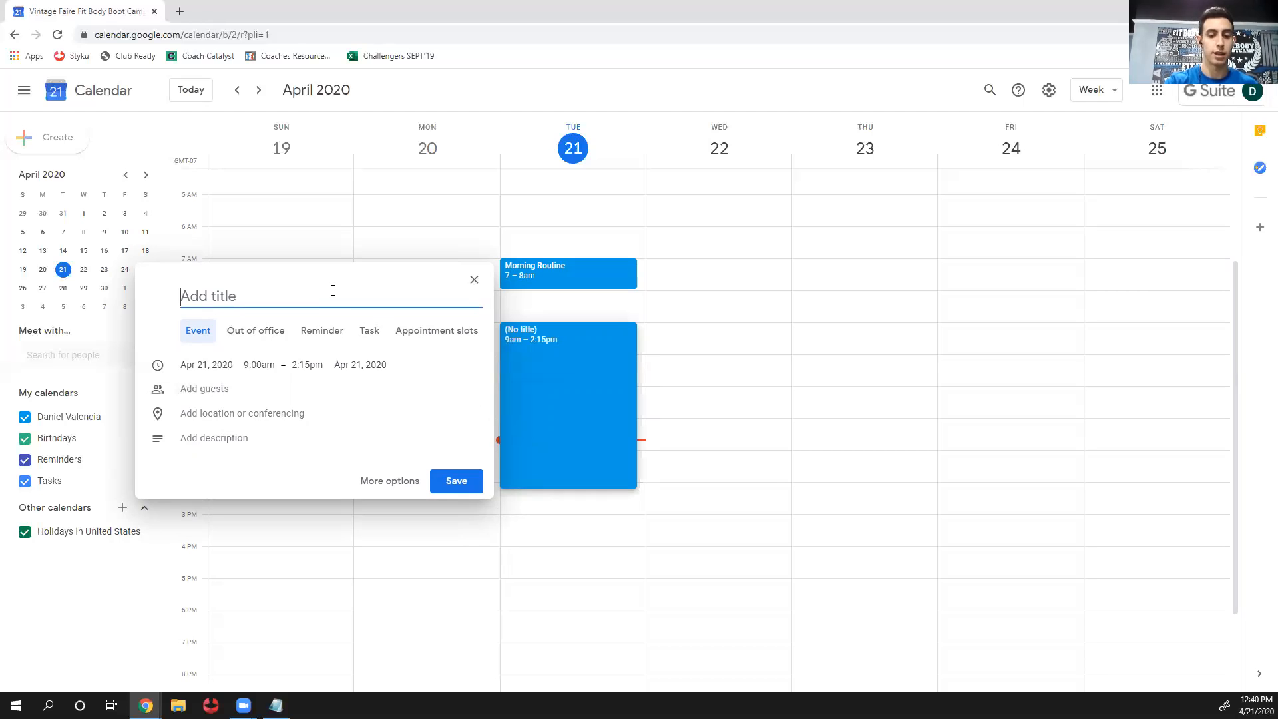
{"action": "type", "text": "Work"}
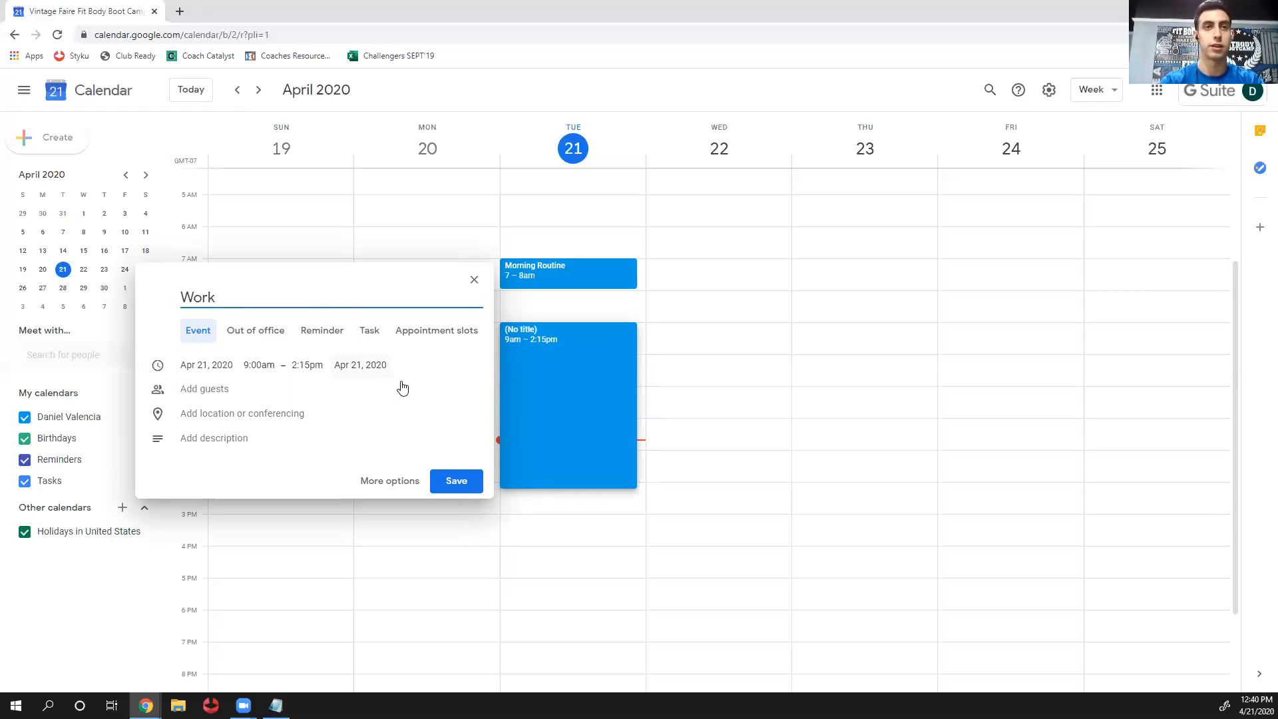
{"action": "left_click", "coordinate": [452, 483]}
{"action": "scroll", "coordinate": [567, 487], "scroll_direction": "down", "scroll_amount": 1}
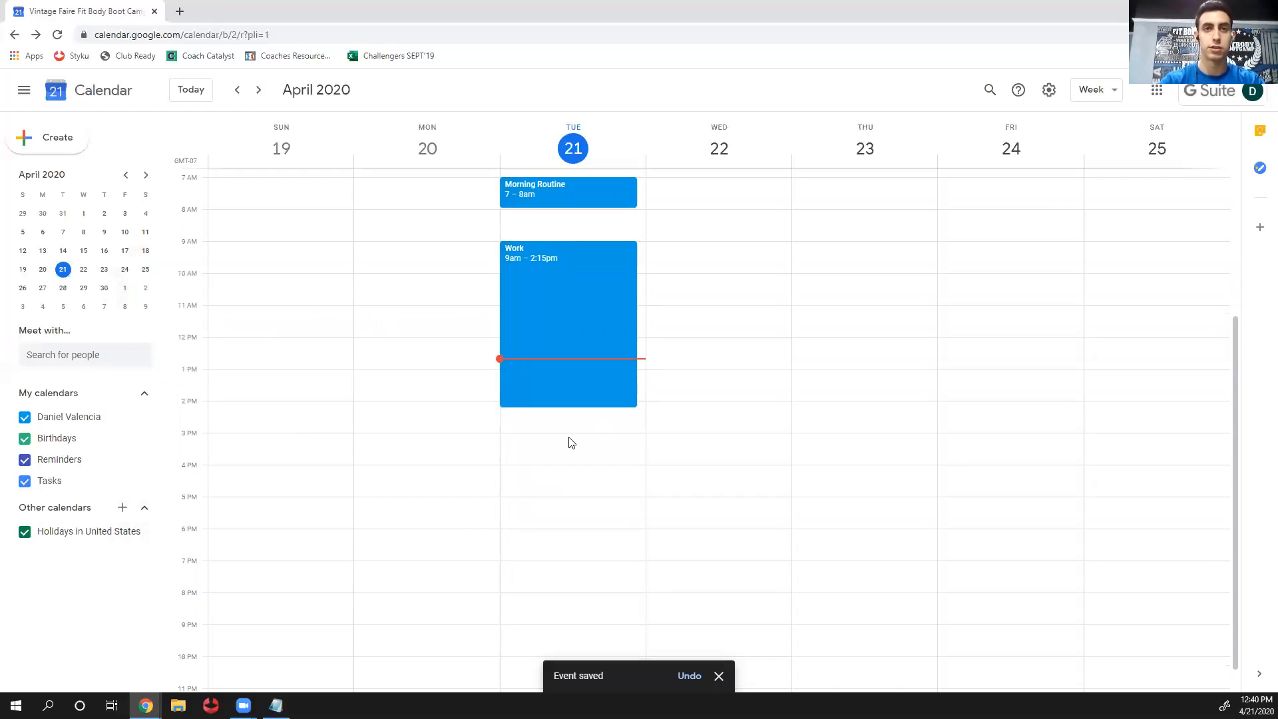
{"action": "left_click_drag", "start_coordinate": [575, 411], "coordinate": [571, 464]}
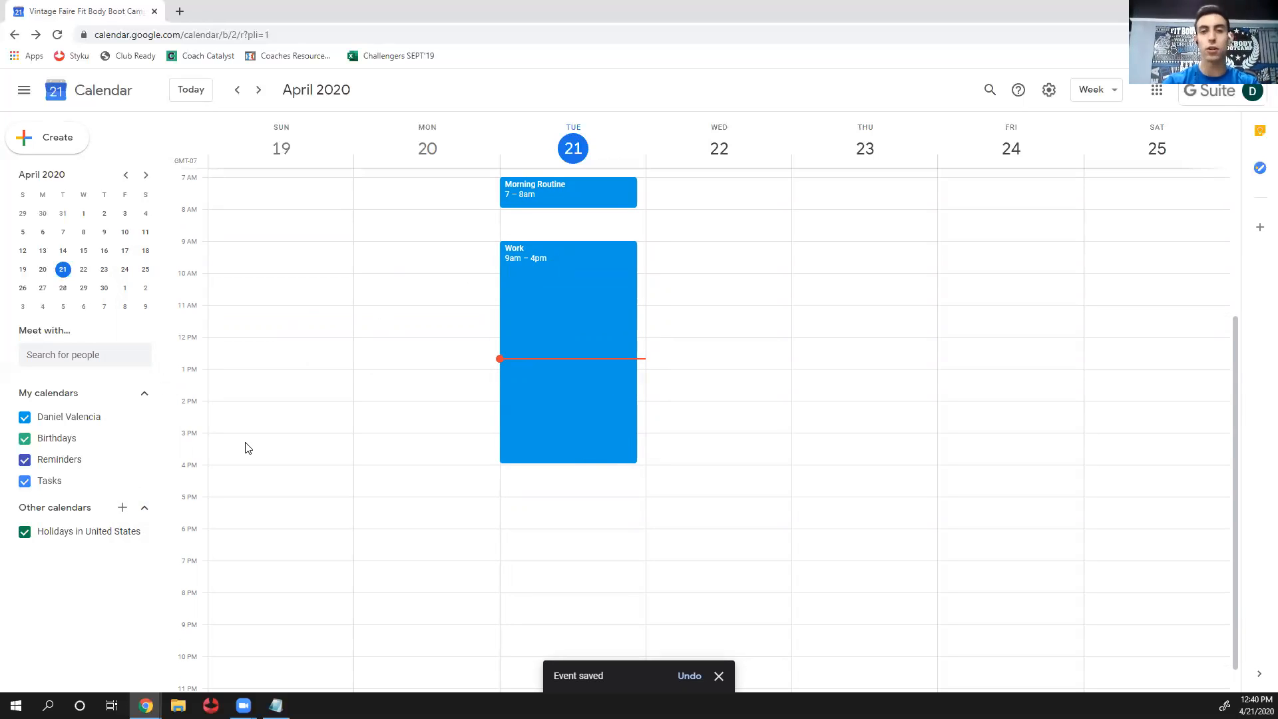
Examine the color choices in the Work event's full details, and save the event
{"action": "left_click", "coordinate": [503, 329]}
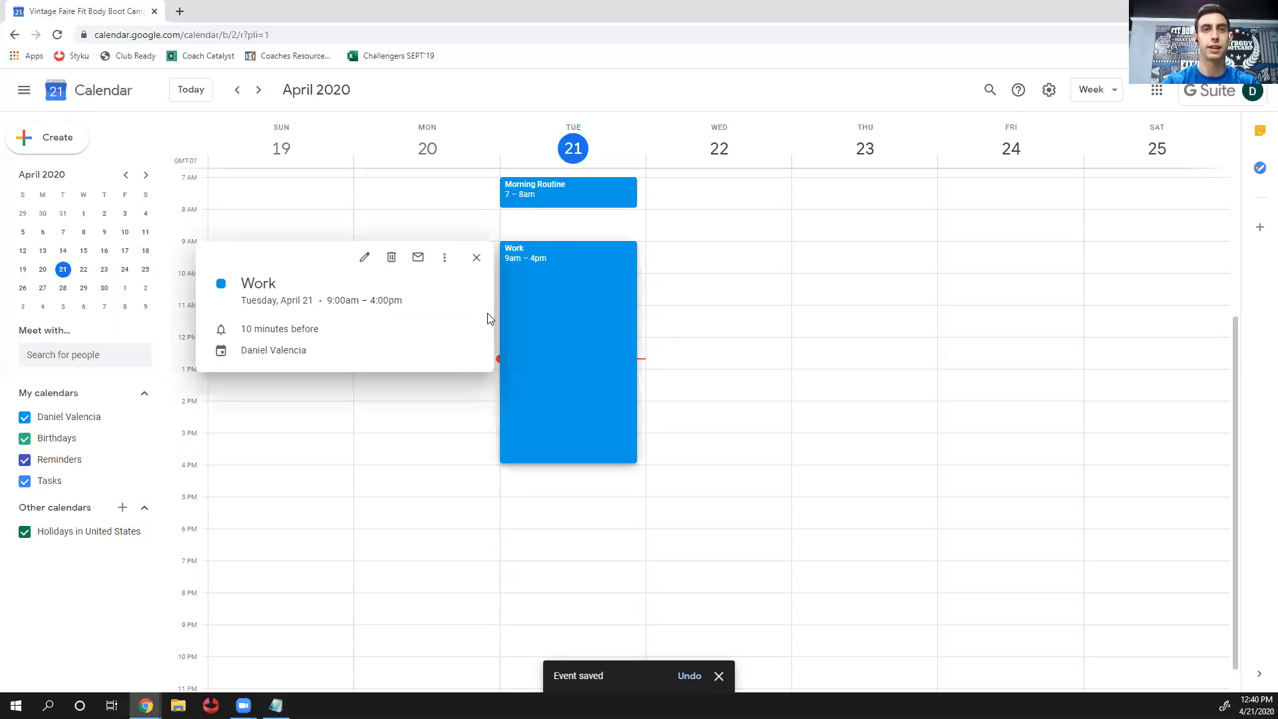
{"action": "left_click", "coordinate": [365, 259]}
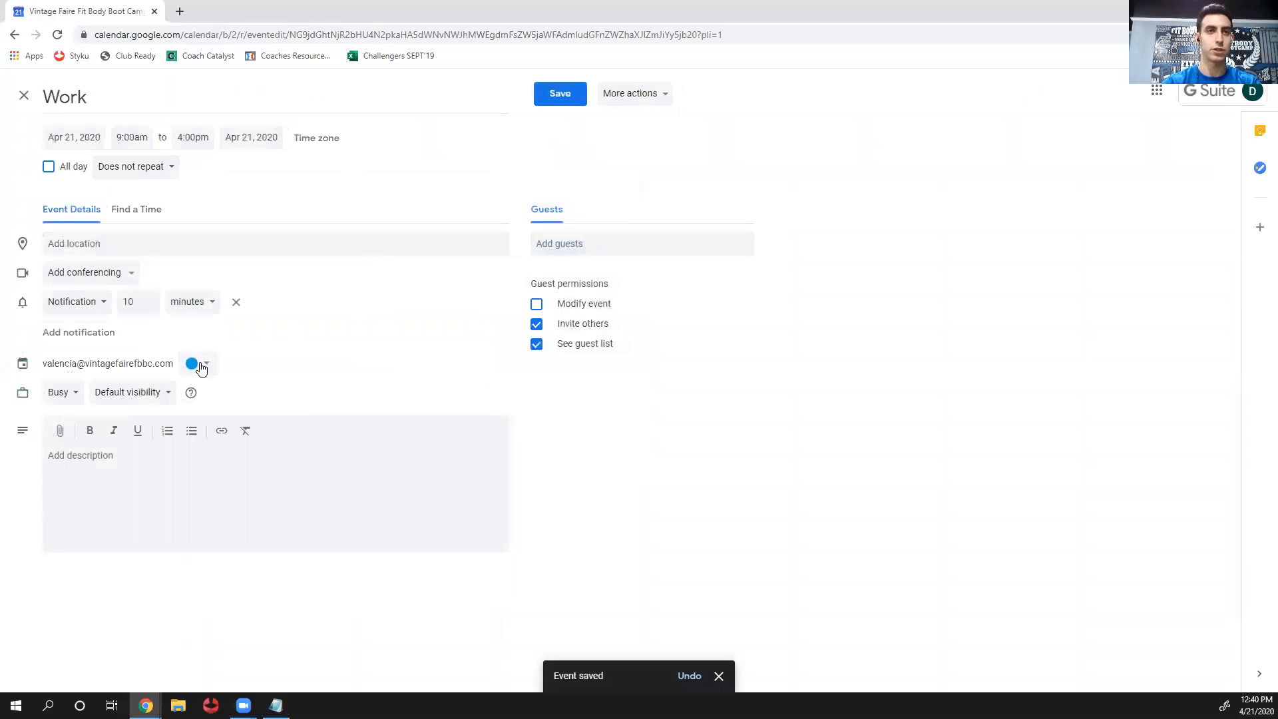
{"action": "left_click", "coordinate": [193, 363]}
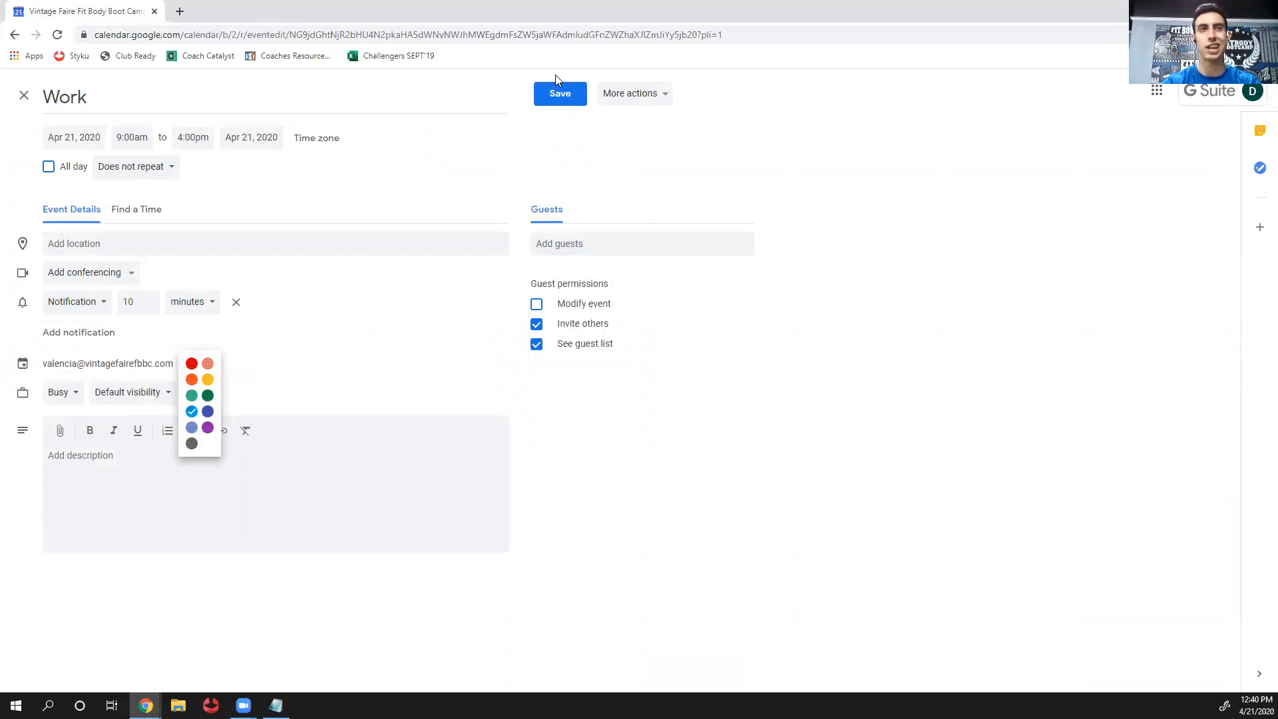
{"action": "left_click", "coordinate": [553, 101]}
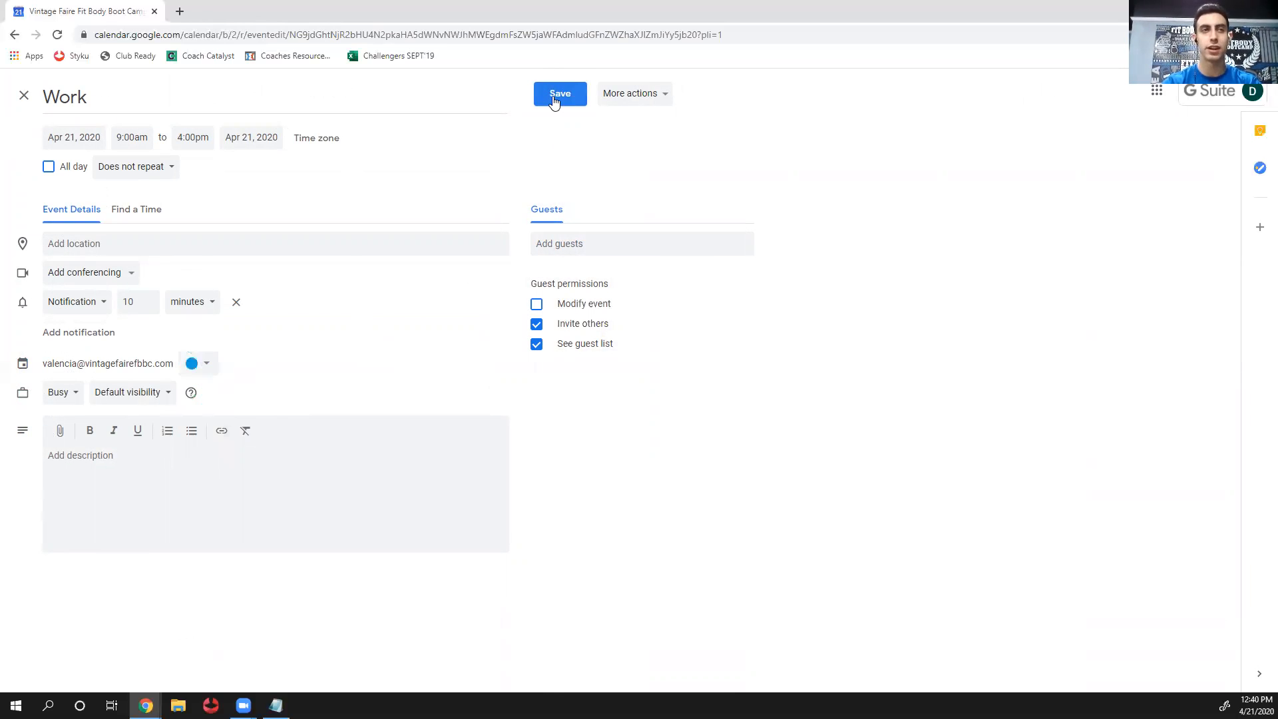
{"action": "left_click", "coordinate": [553, 101]}
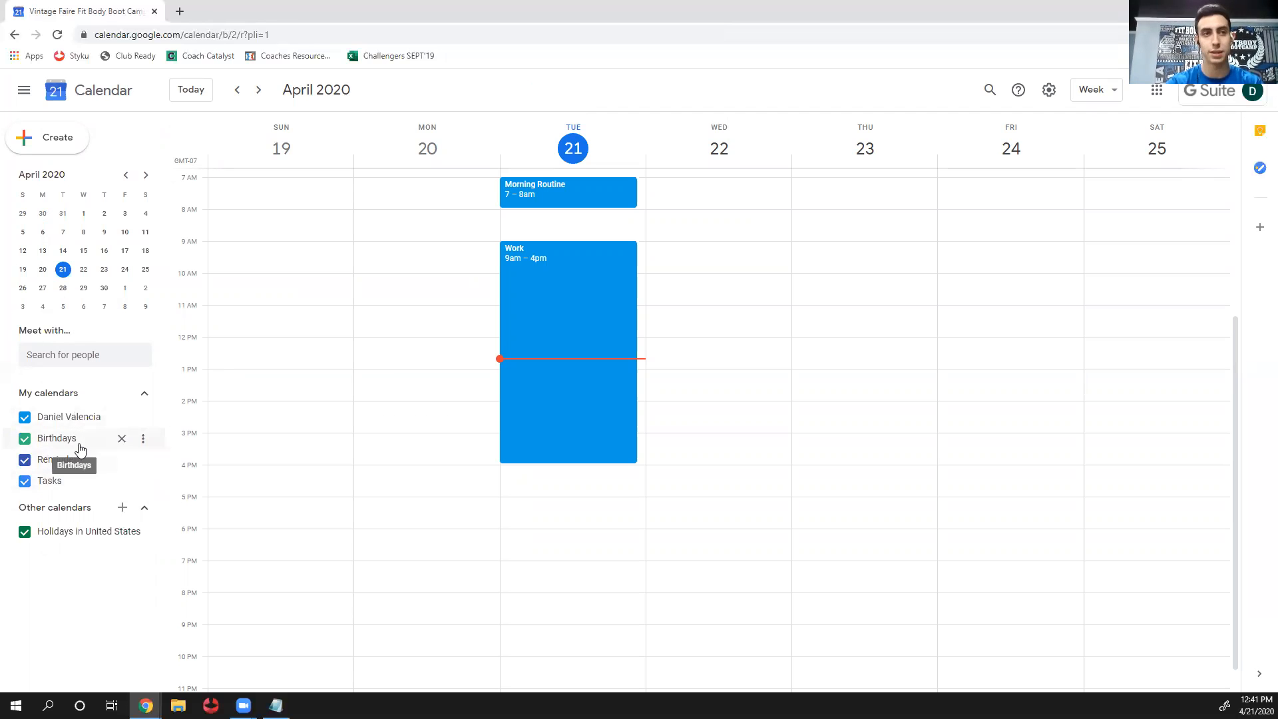
Look at the display and color options of the Birthdays calendar, and close them
{"action": "left_click", "coordinate": [142, 439]}
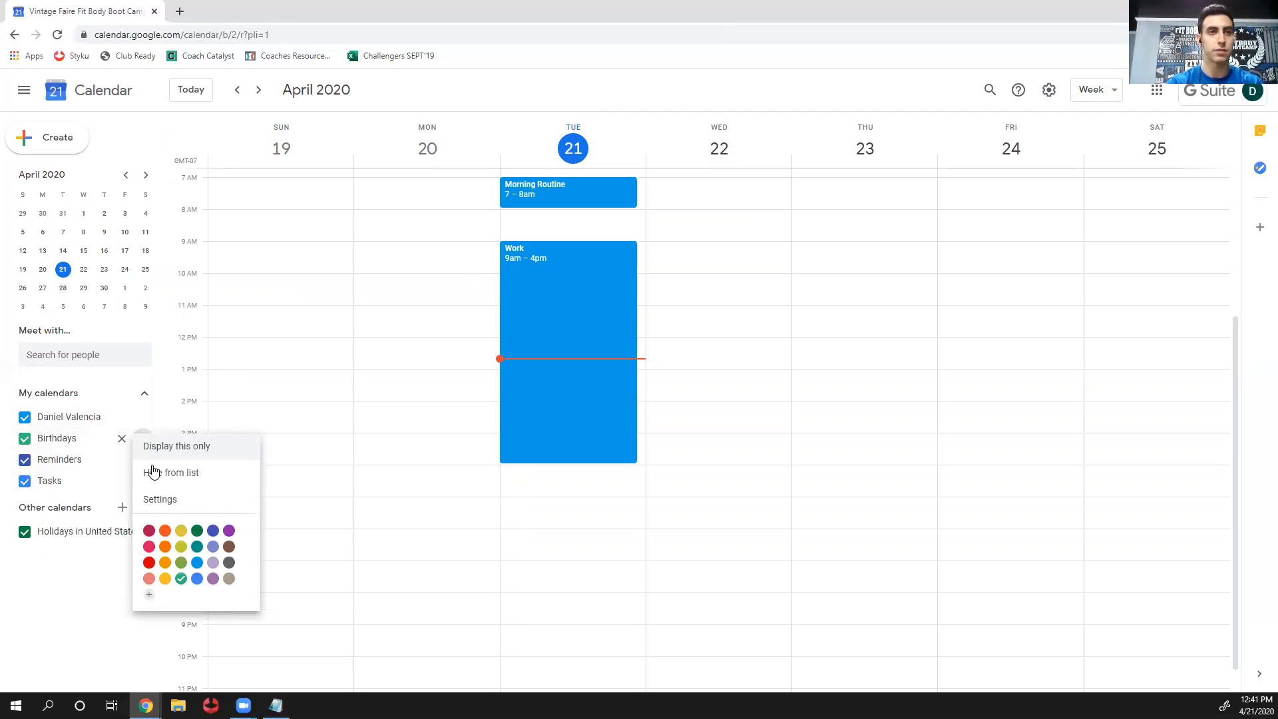
{"action": "left_click", "coordinate": [214, 431]}
{"action": "left_click", "coordinate": [238, 502]}
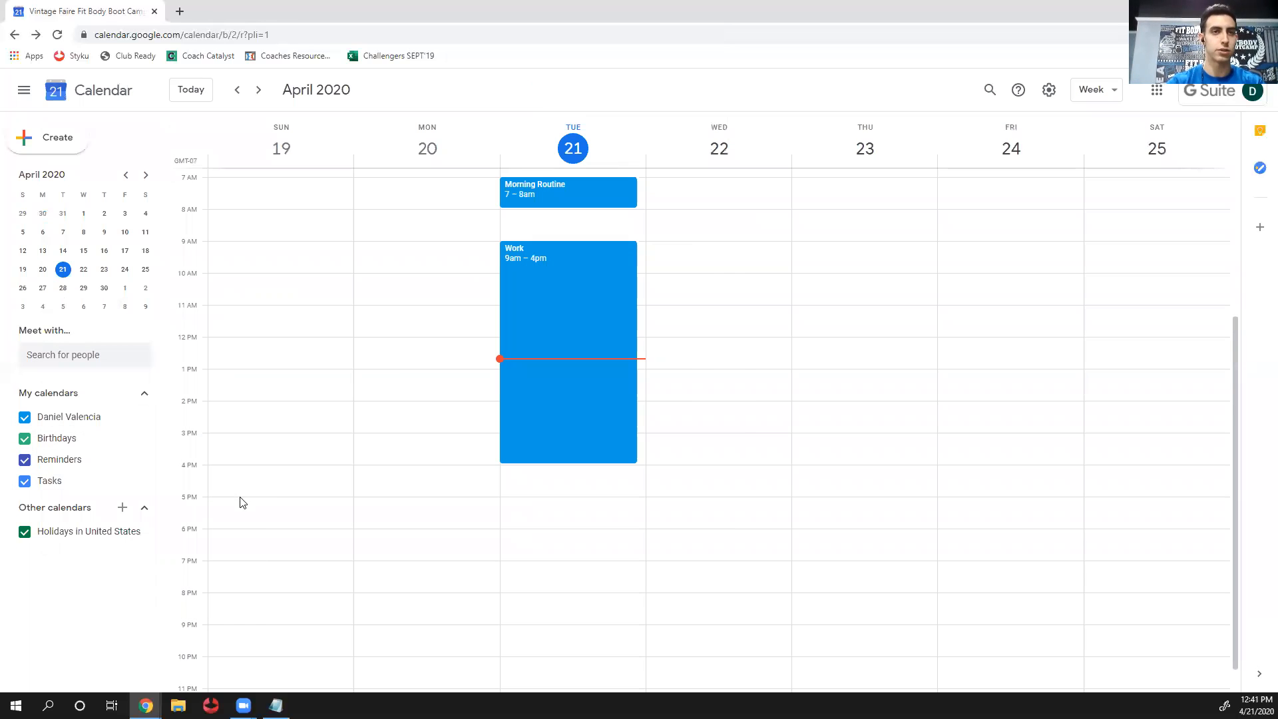
Hide the Tasks, Reminders and Birthdays calendars, and switch the owner's personal calendar off and back on
{"action": "left_click", "coordinate": [25, 482]}
{"action": "left_click", "coordinate": [24, 459]}
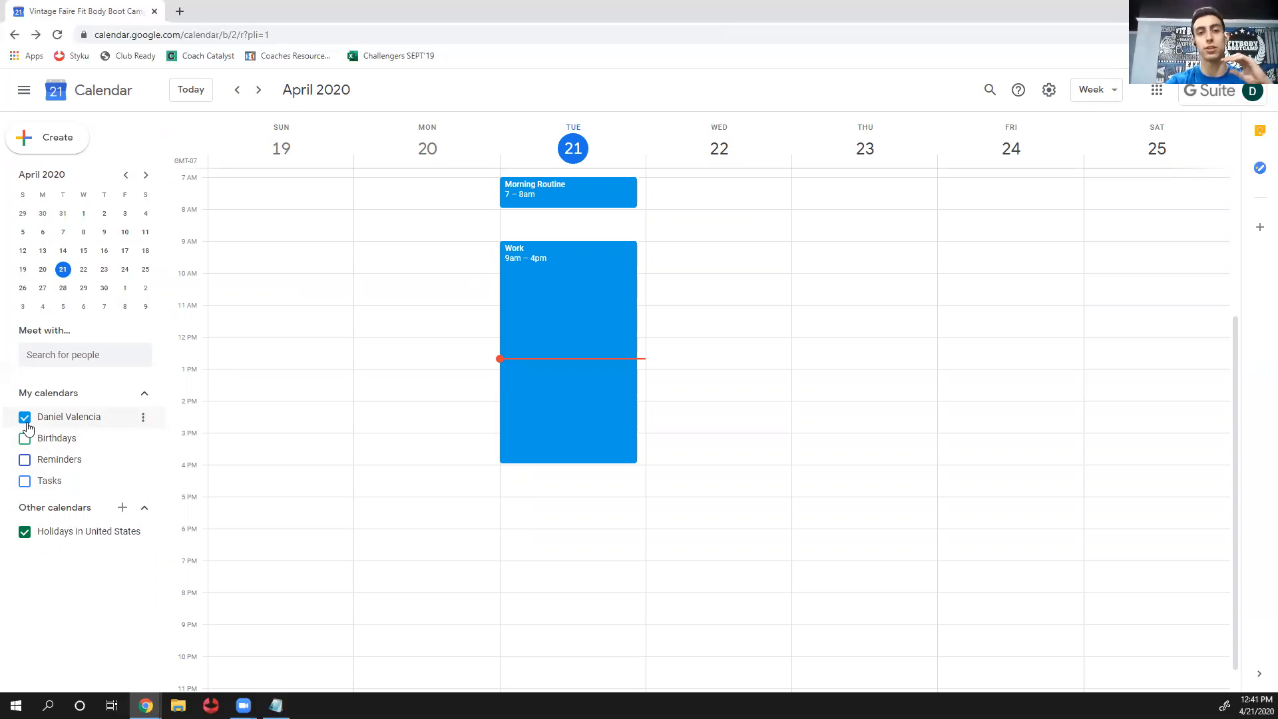
{"action": "left_click", "coordinate": [26, 424]}
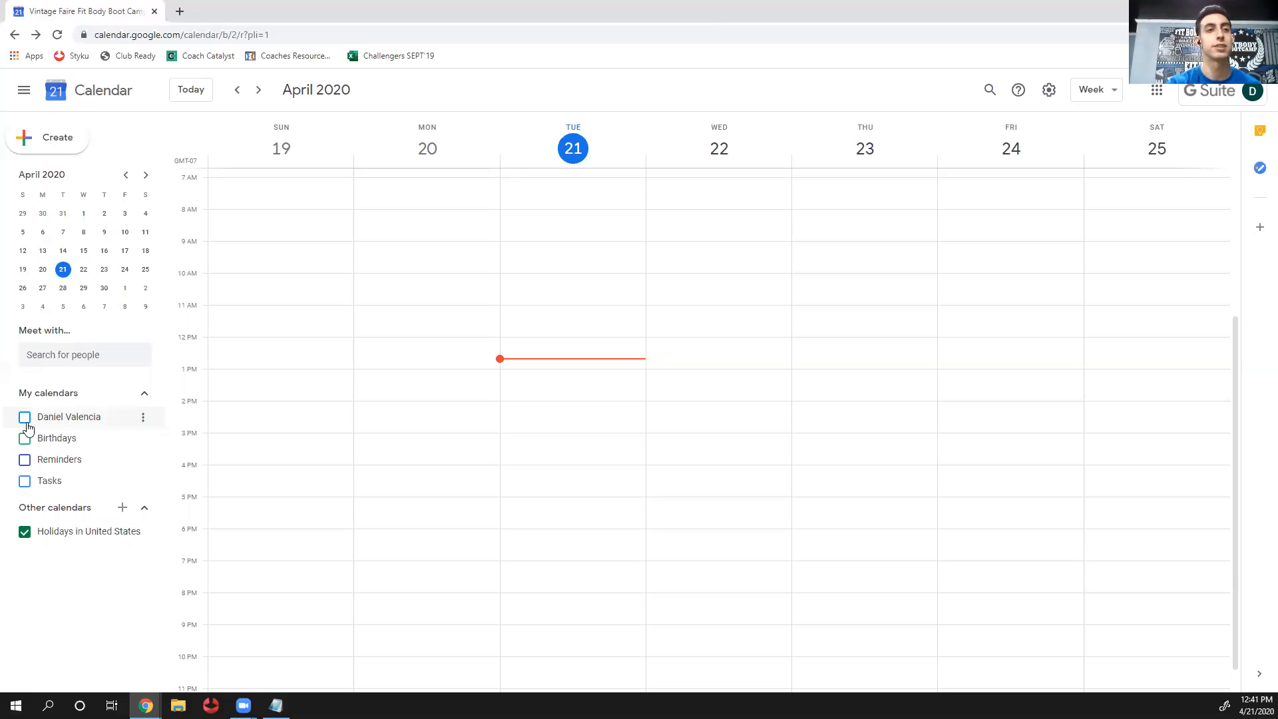
{"action": "left_click", "coordinate": [26, 423]}
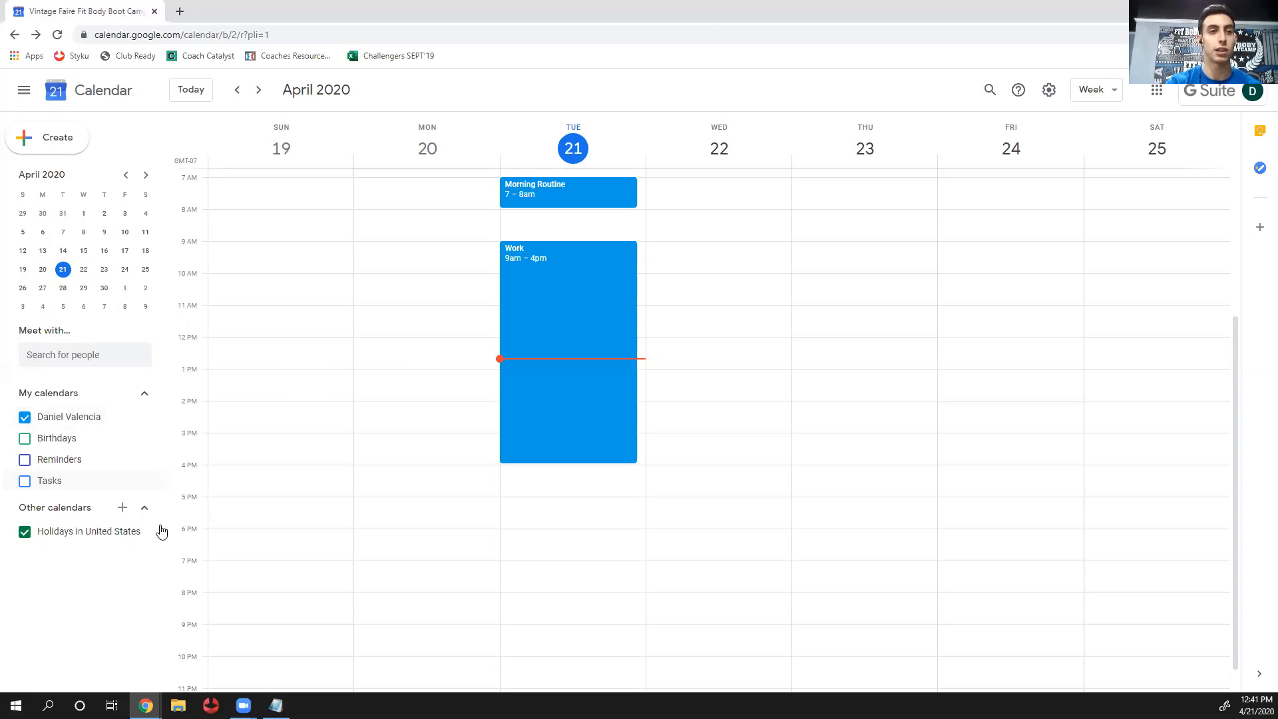
Create a new calendar named "Work" and return to the week view
{"action": "left_click", "coordinate": [121, 509]}
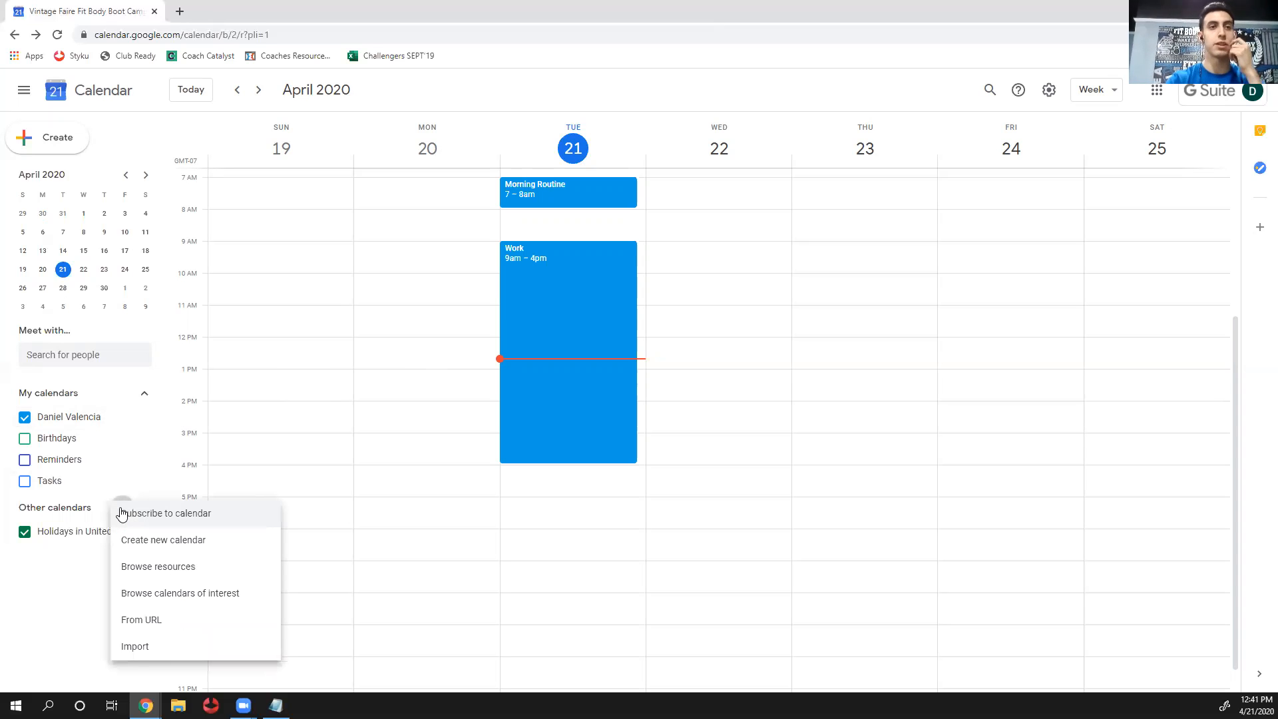
{"action": "left_click", "coordinate": [146, 541]}
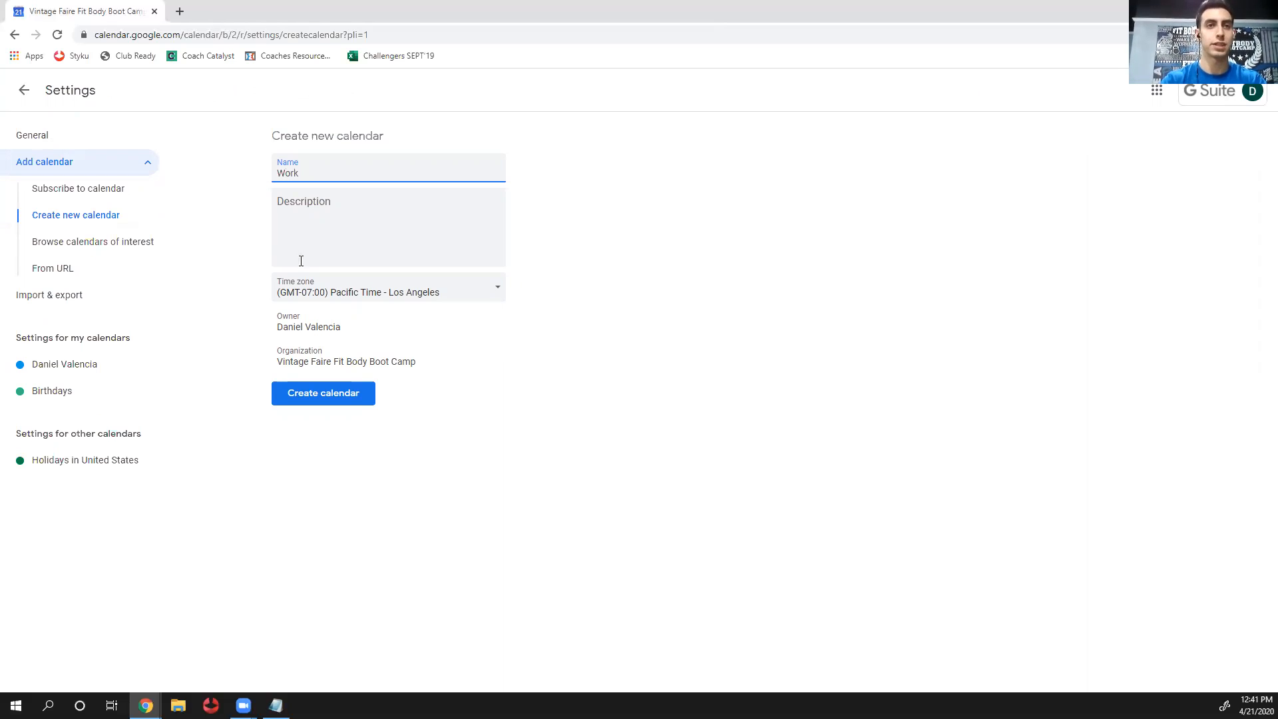
{"action": "left_click", "coordinate": [305, 387]}
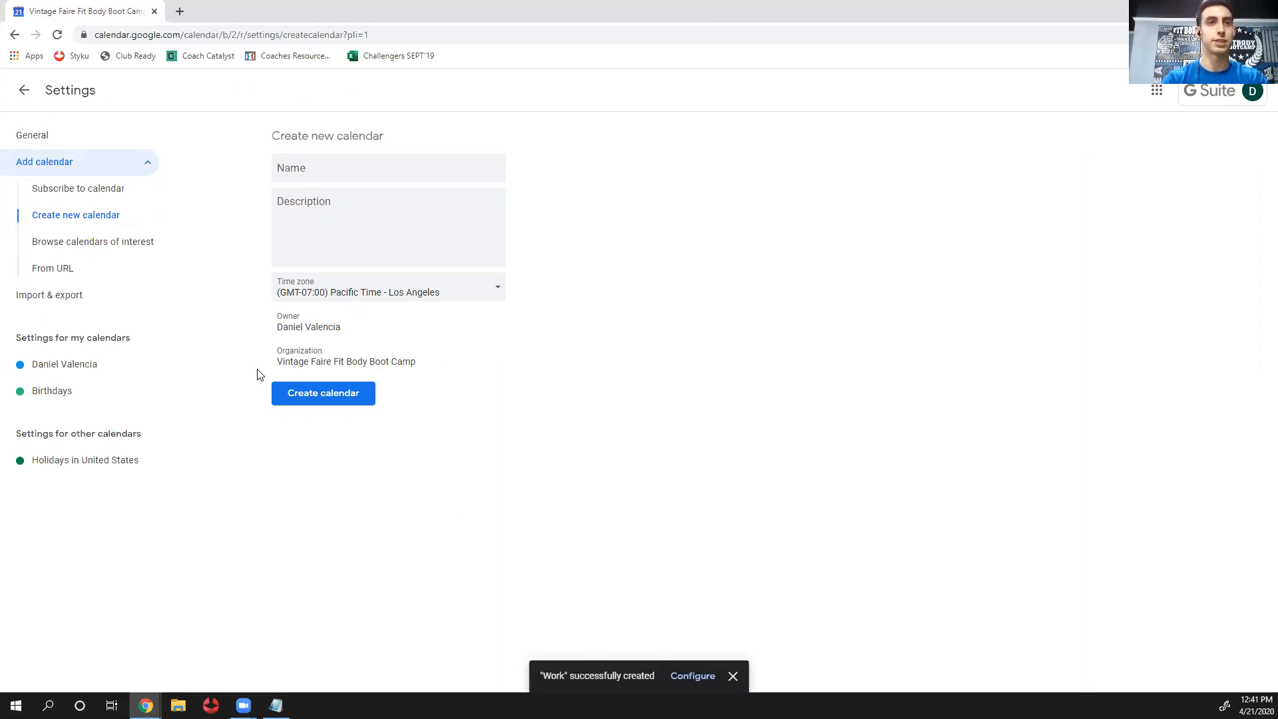
{"action": "left_click", "coordinate": [24, 90]}
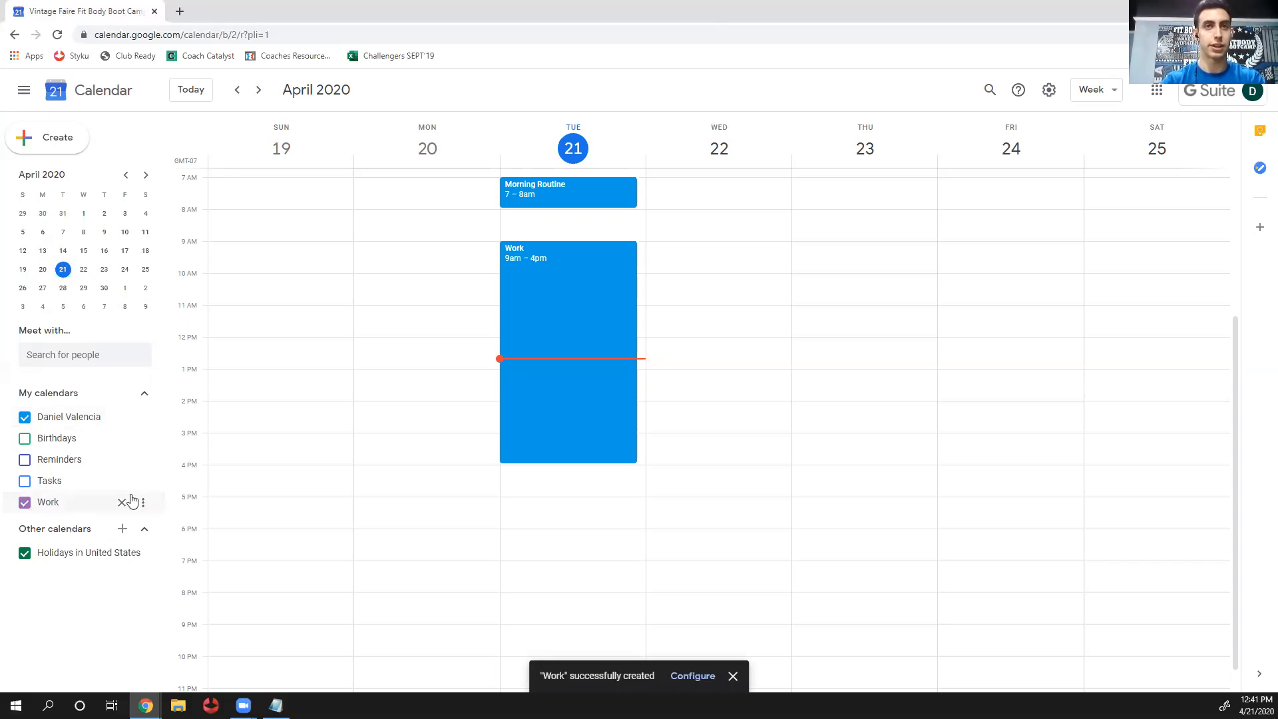
Move the April 21 Work event to the "Work" calendar, keeping that calendar's purple color, and save the event
{"action": "left_click", "coordinate": [557, 322]}
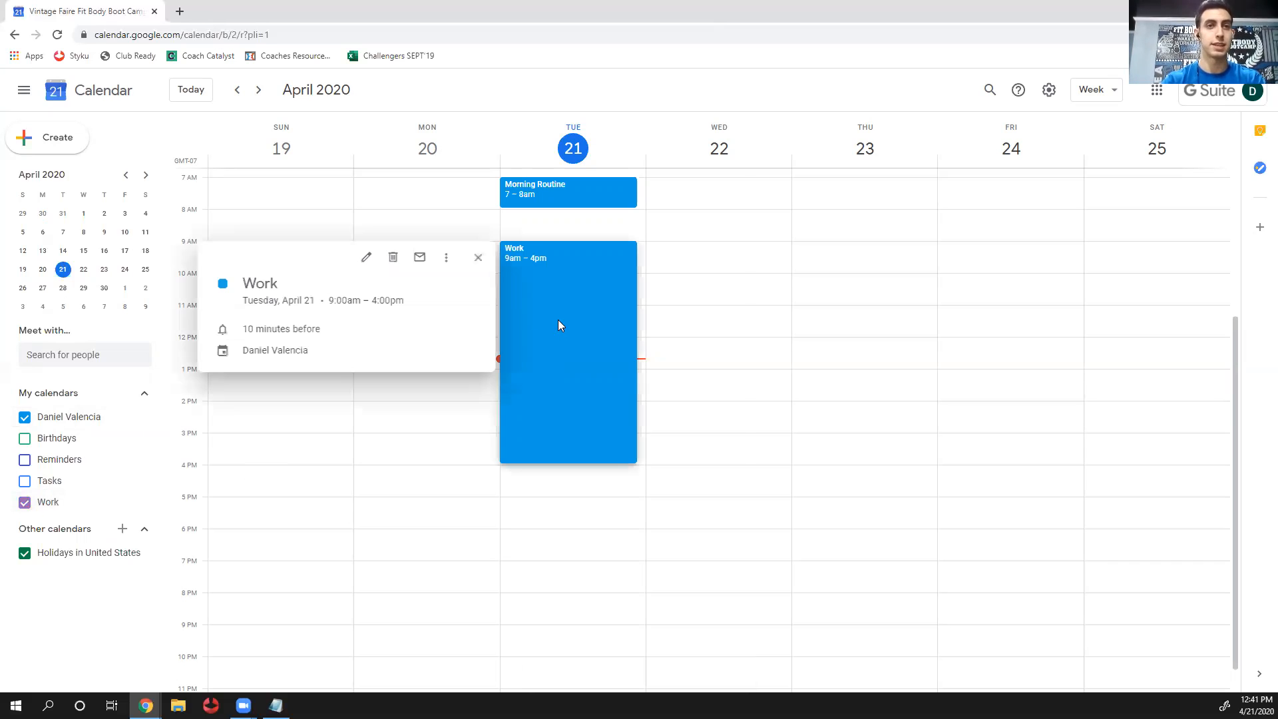
{"action": "left_click", "coordinate": [361, 260]}
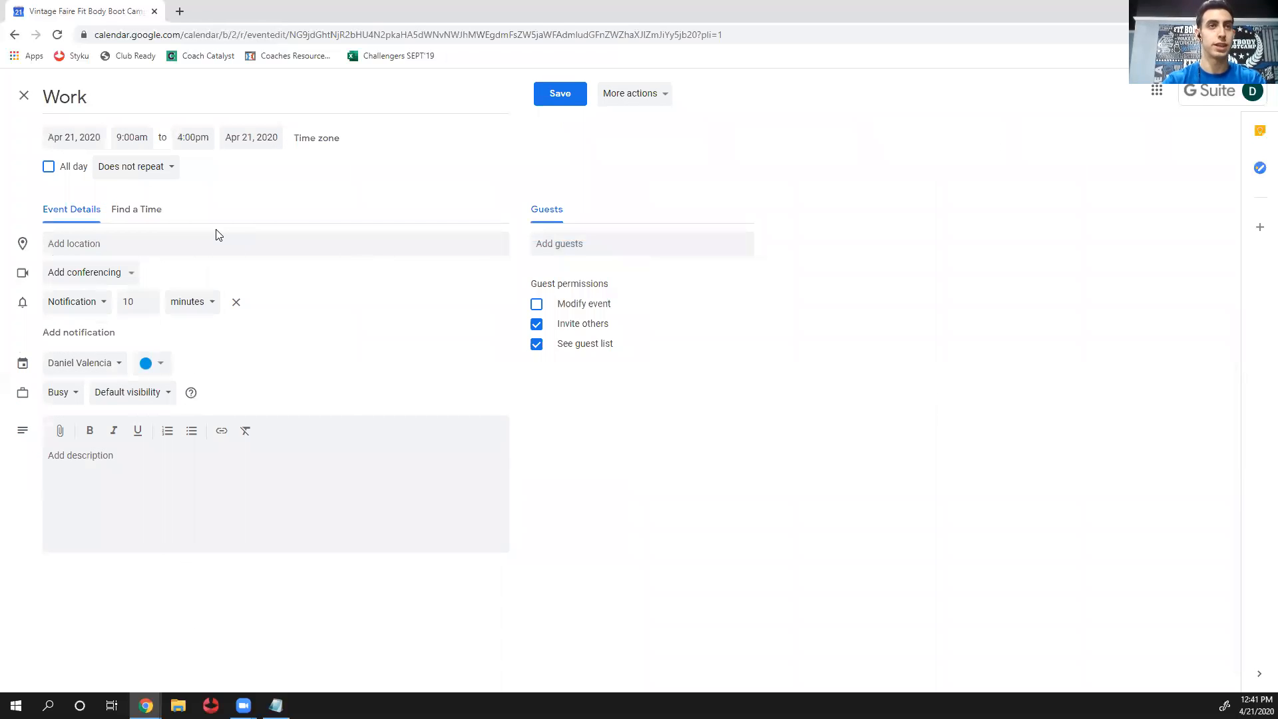
{"action": "left_click", "coordinate": [118, 363]}
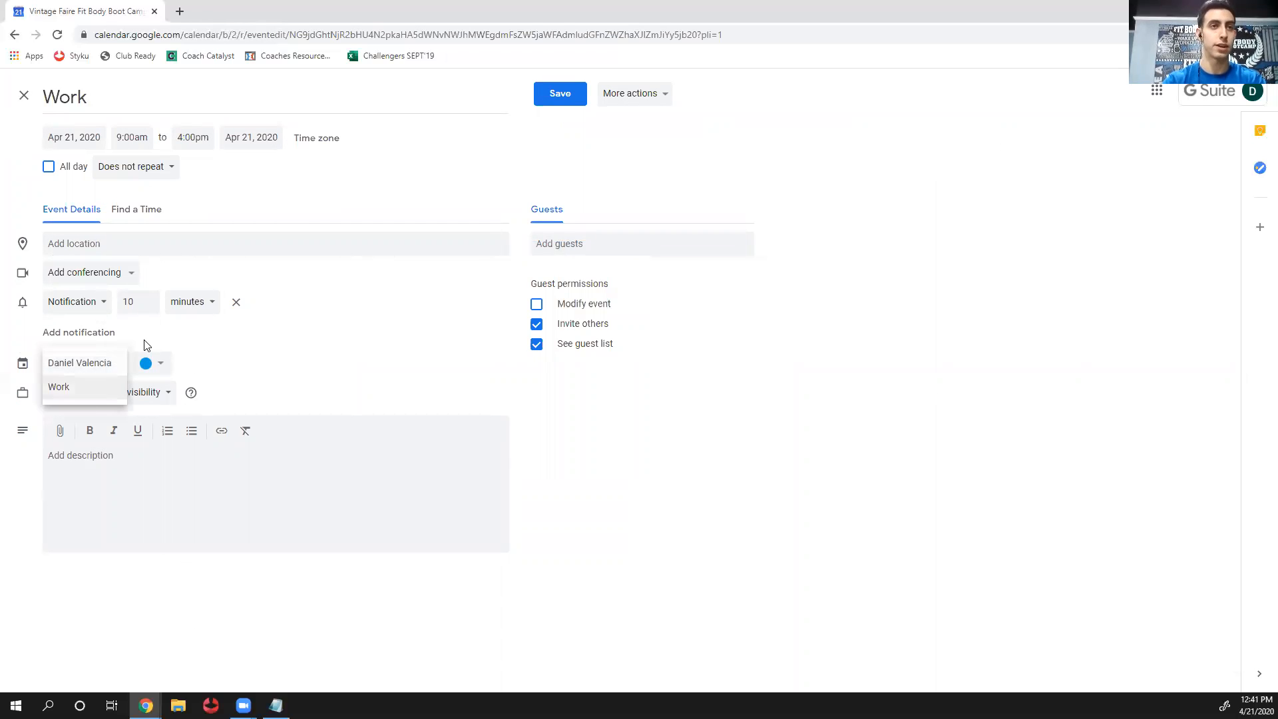
{"action": "left_click", "coordinate": [260, 354]}
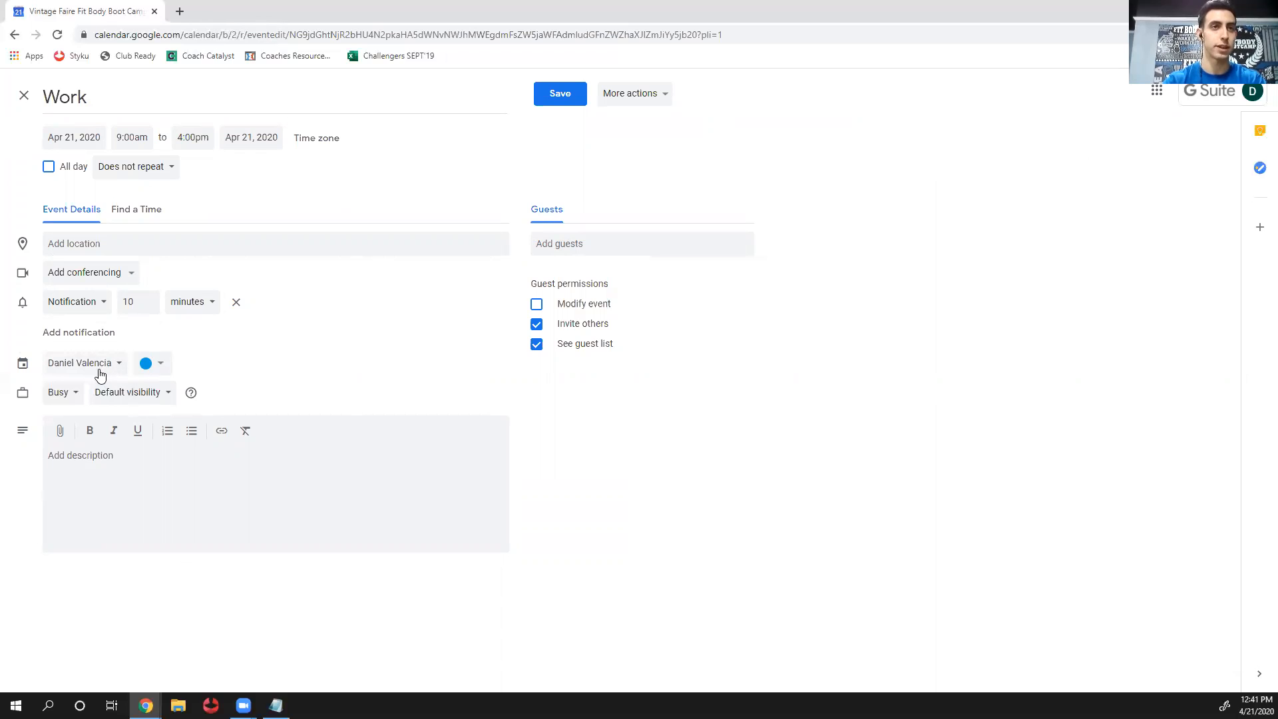
{"action": "left_click", "coordinate": [60, 370]}
{"action": "left_click", "coordinate": [59, 390]}
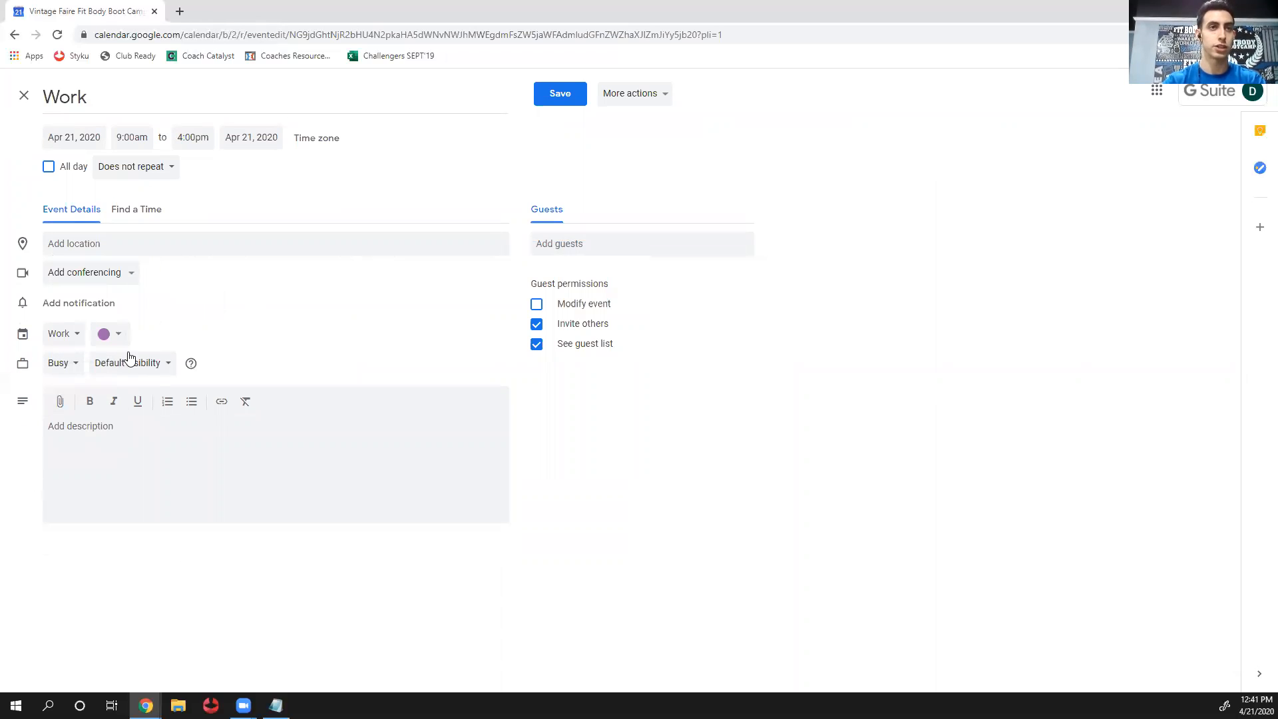
{"action": "left_click", "coordinate": [110, 334]}
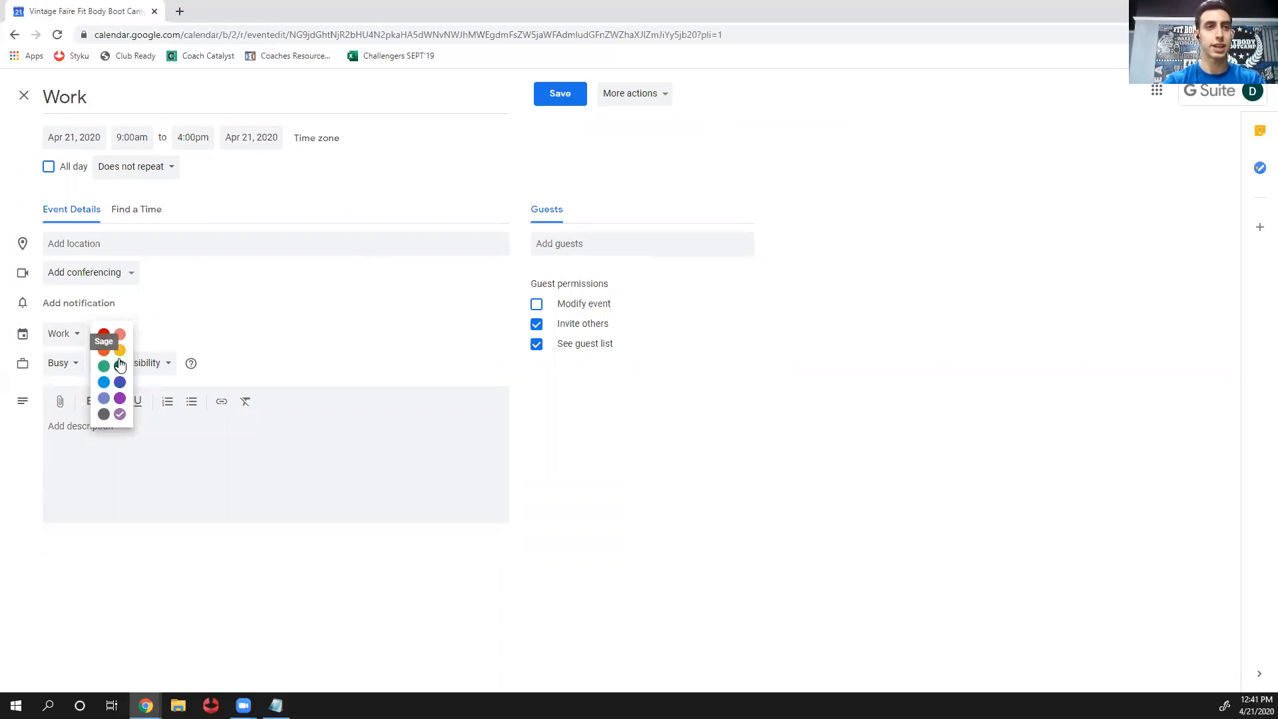
{"action": "left_click", "coordinate": [237, 302]}
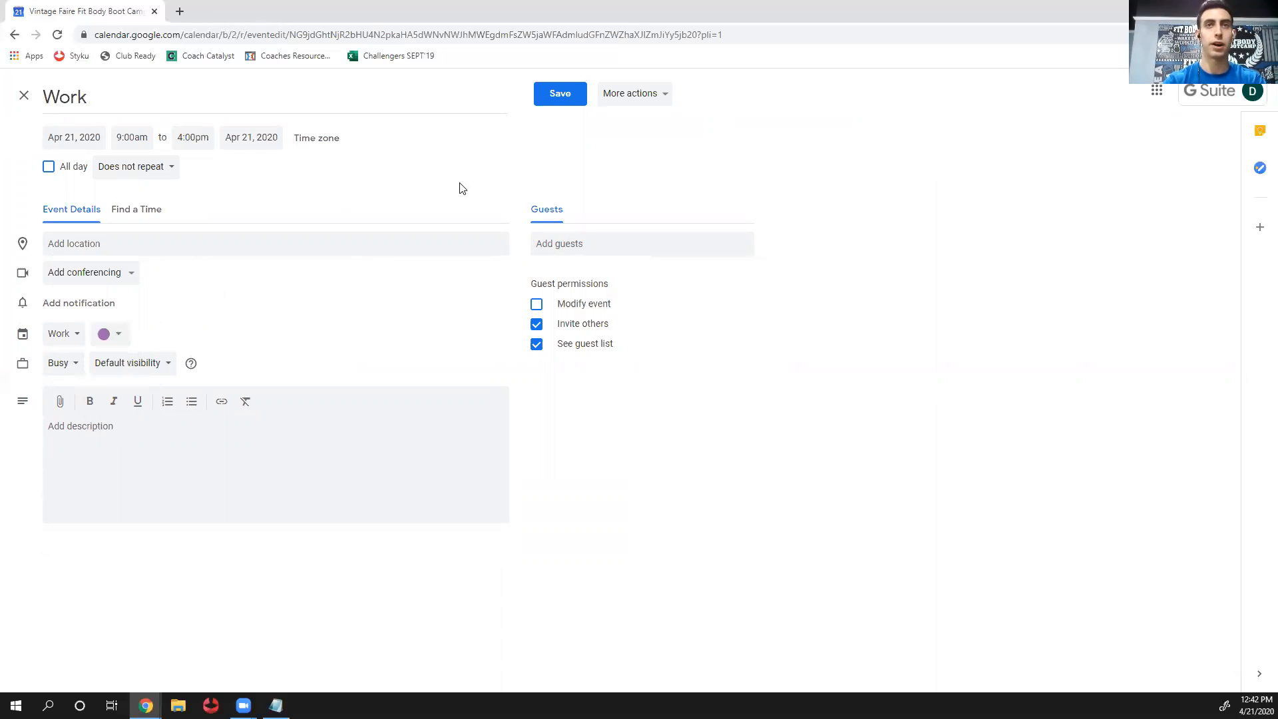
{"action": "left_click", "coordinate": [561, 97]}
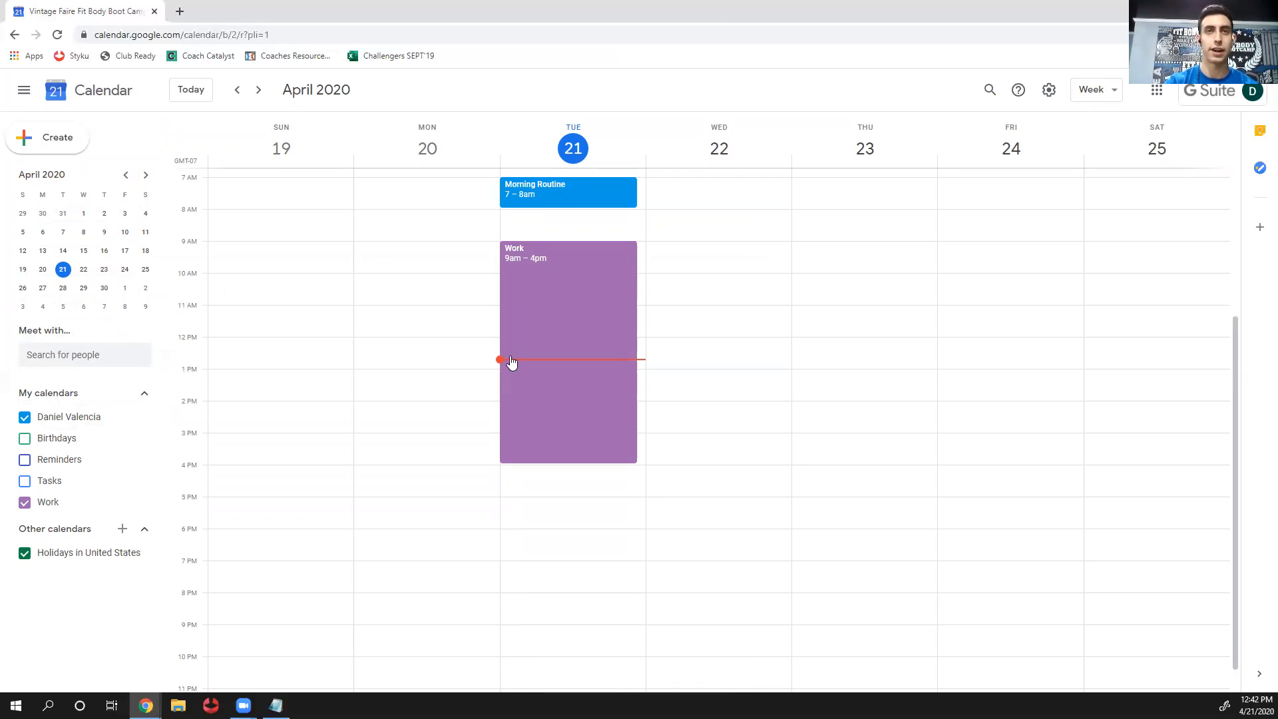
{"action": "left_click", "coordinate": [537, 229]}
{"action": "left_click_drag", "start_coordinate": [528, 205], "coordinate": [524, 221]}
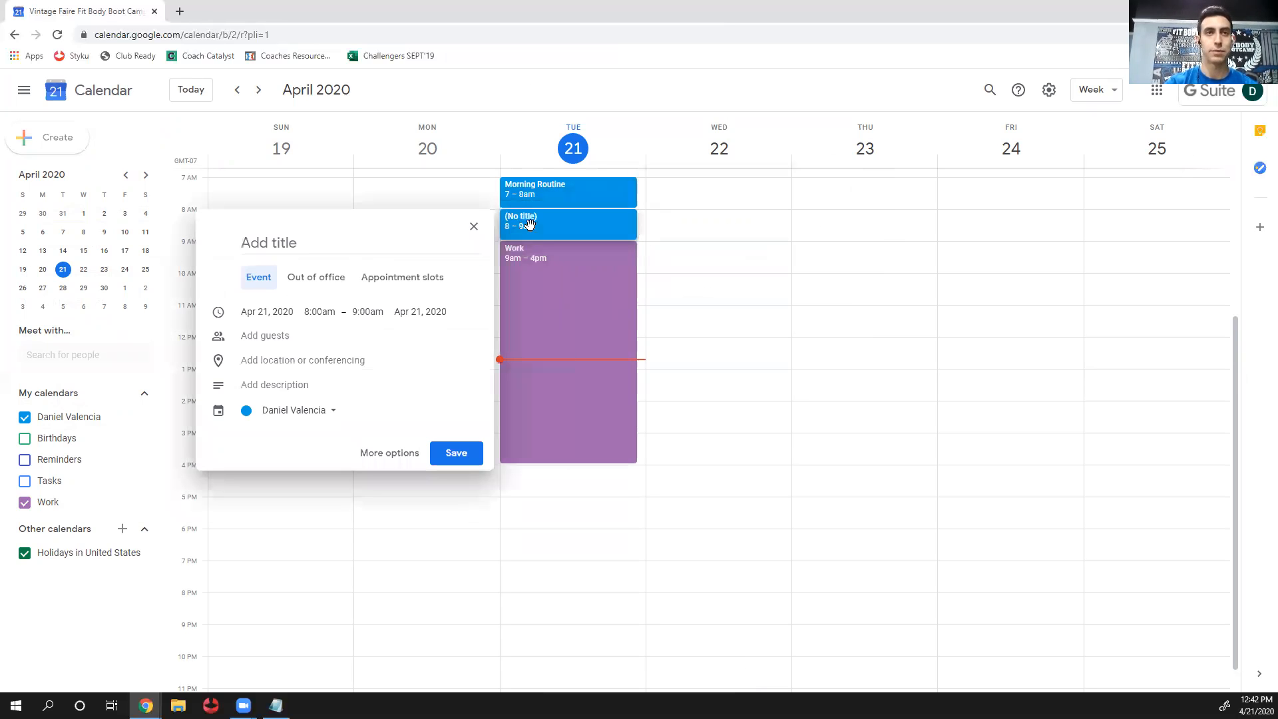
{"action": "left_click", "coordinate": [405, 251]}
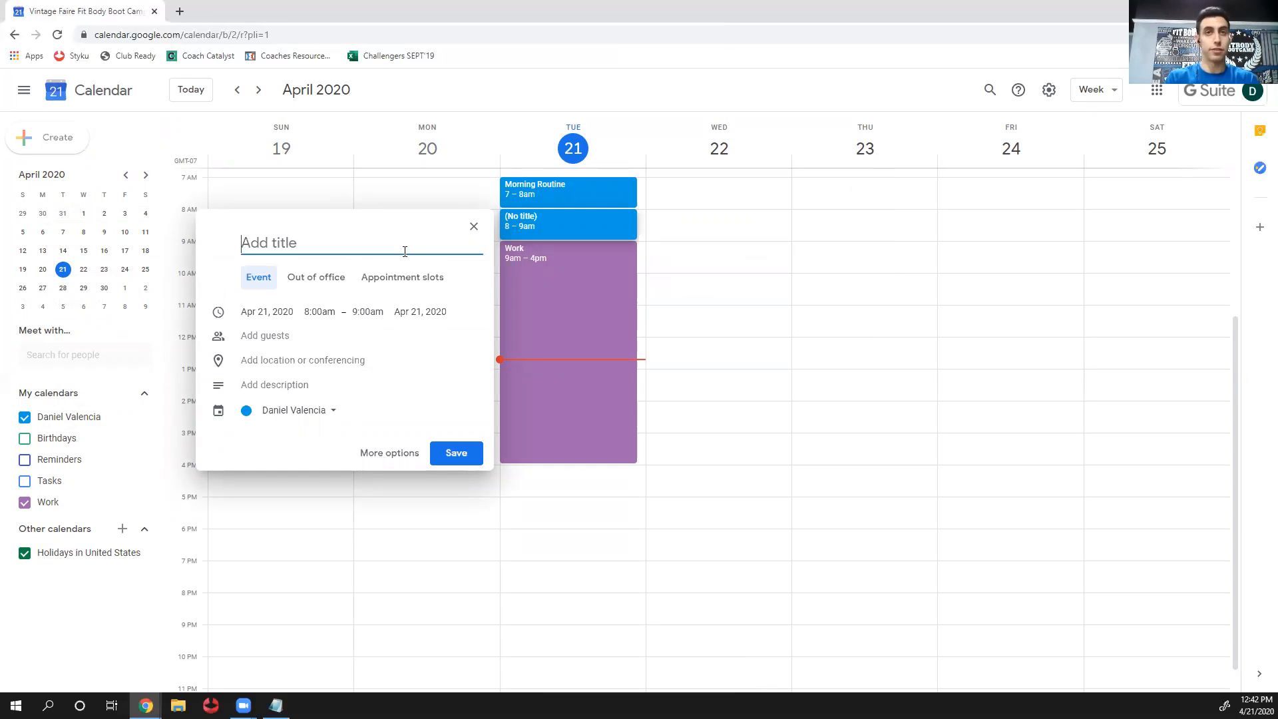
{"action": "type", "text": "Read"}
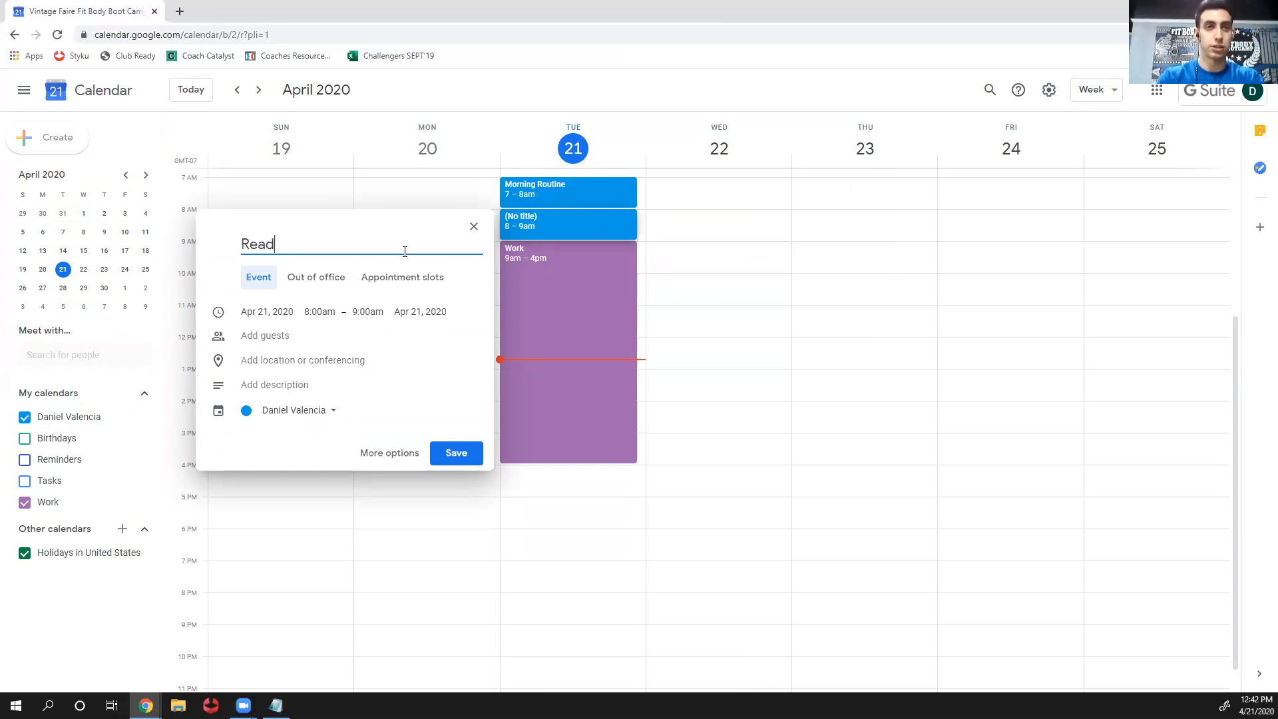
{"action": "left_click", "coordinate": [286, 416]}
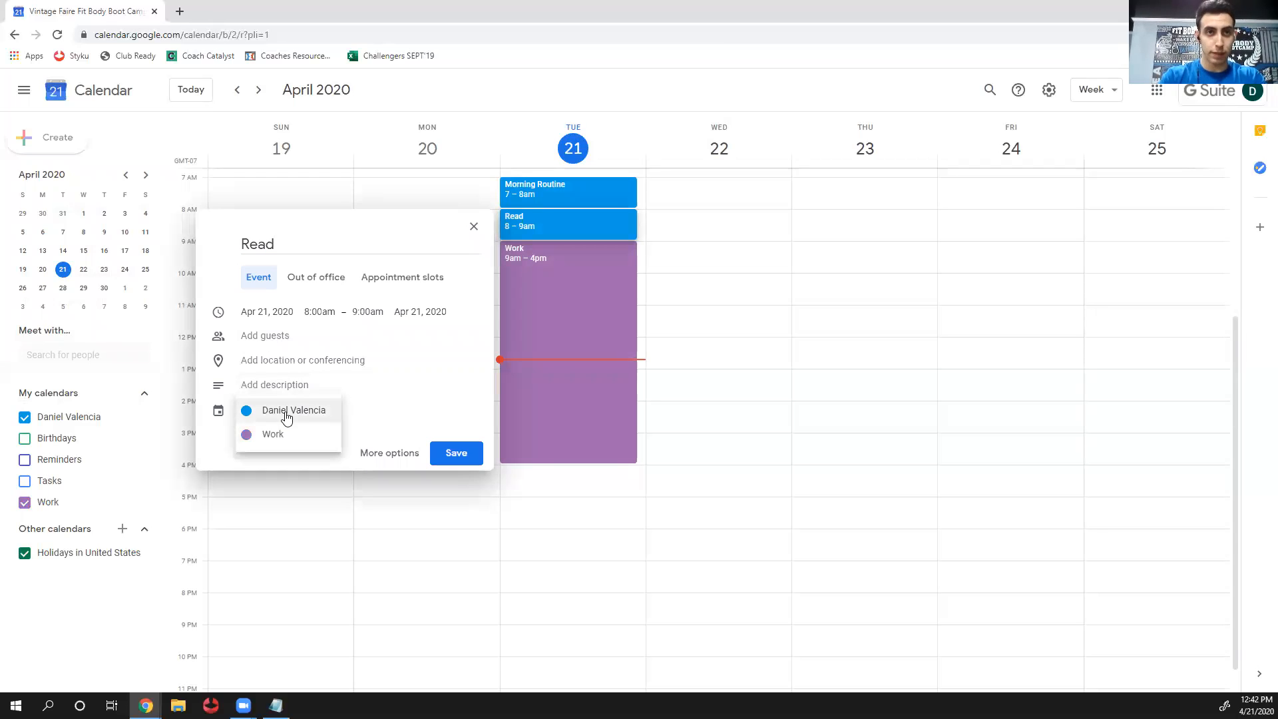
{"action": "left_click", "coordinate": [474, 228]}
{"action": "left_click", "coordinate": [691, 402]}
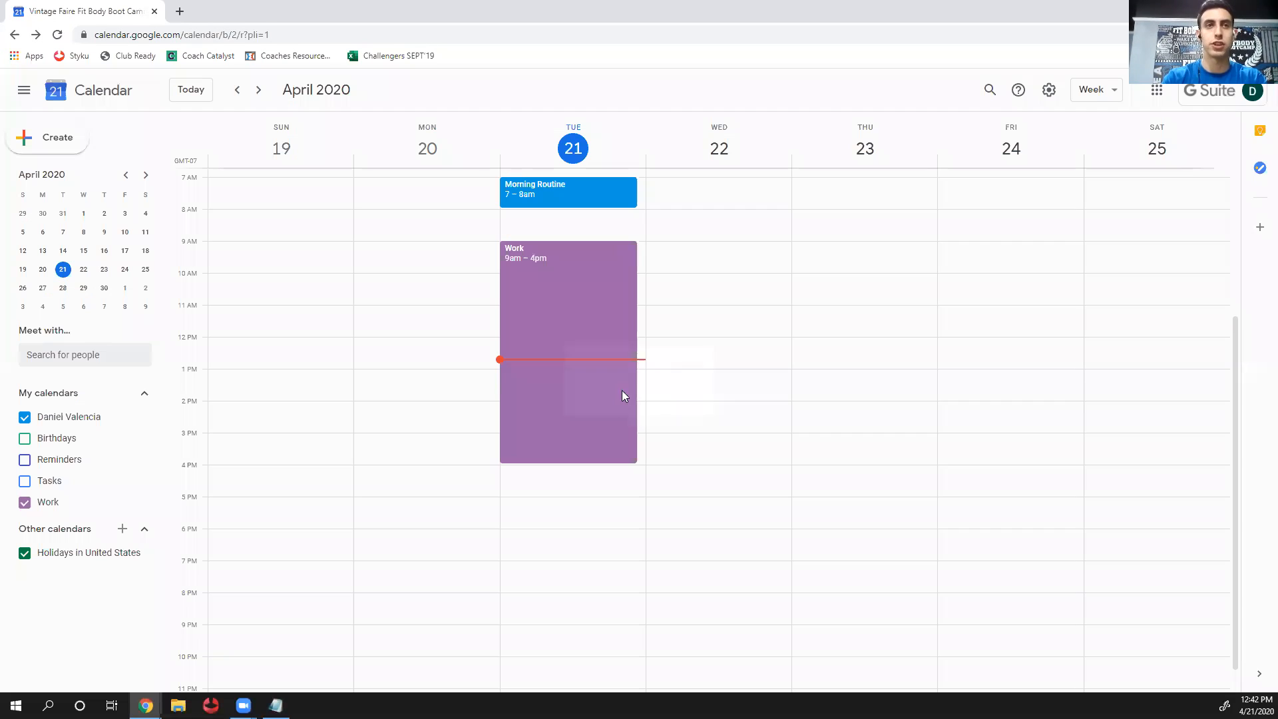
Create a new calendar named "Reading" and return to the week view
{"action": "left_click", "coordinate": [122, 528]}
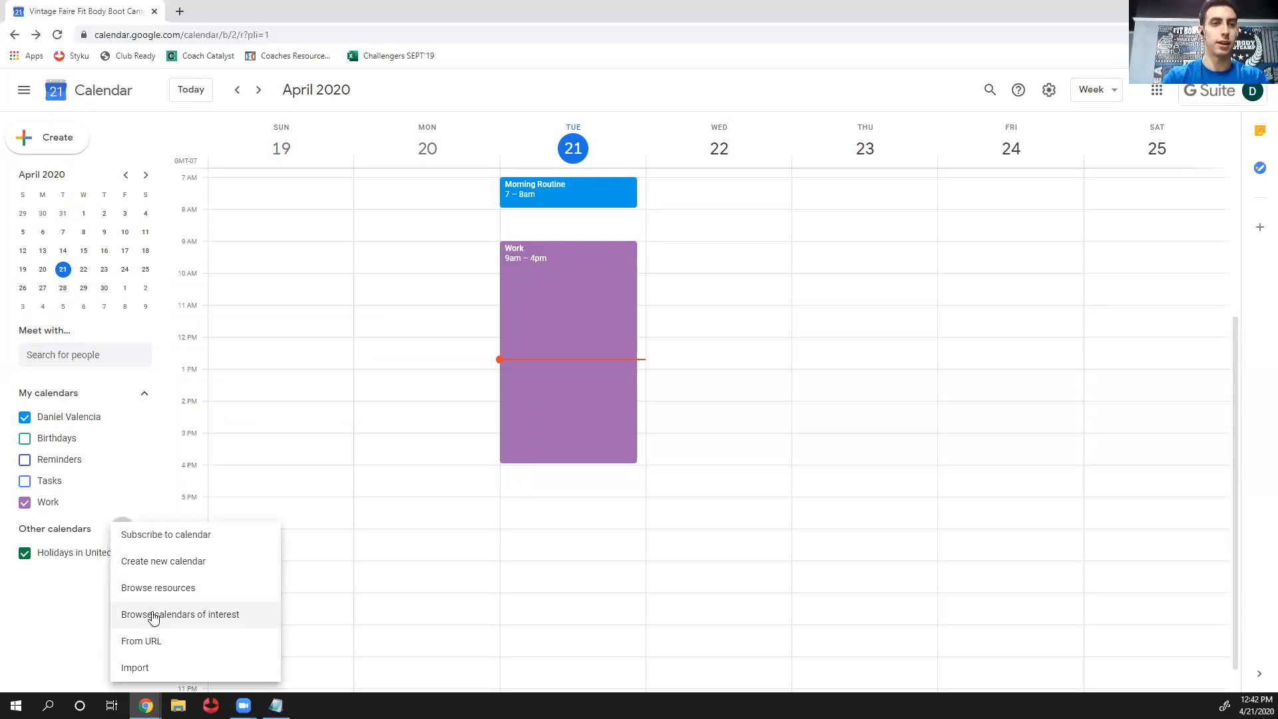
{"action": "left_click", "coordinate": [179, 571]}
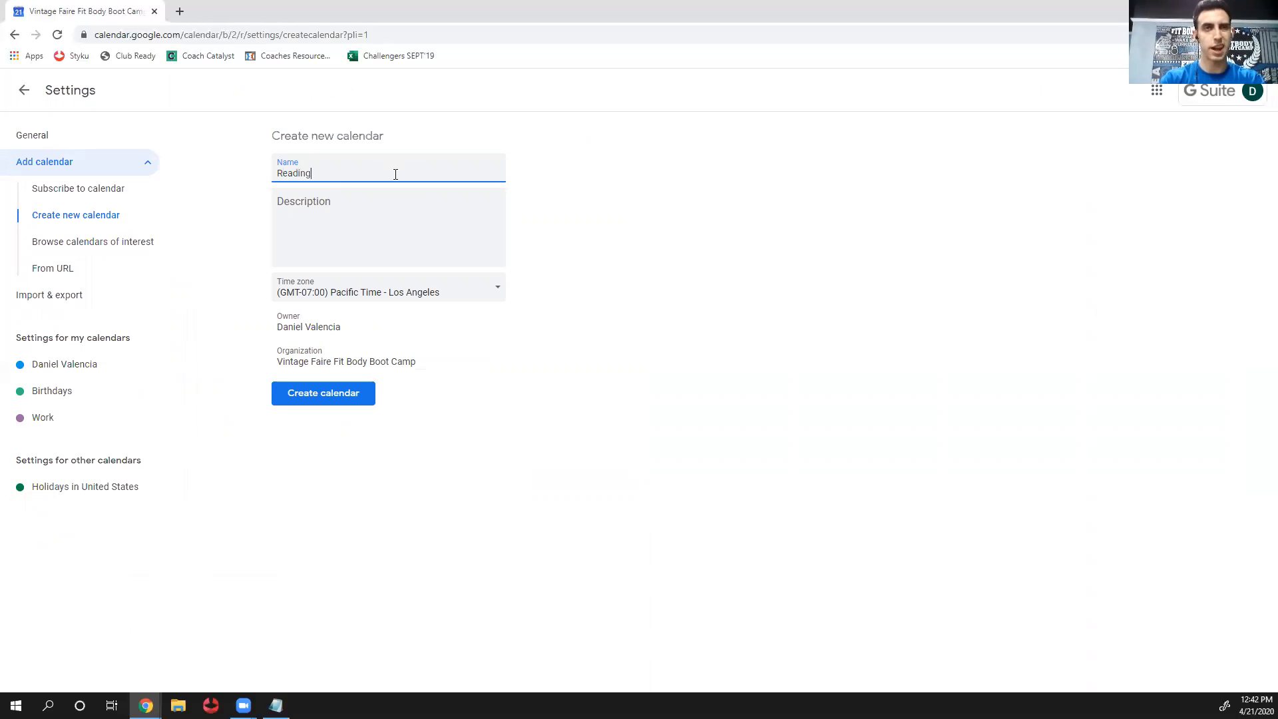
{"action": "left_click", "coordinate": [325, 392]}
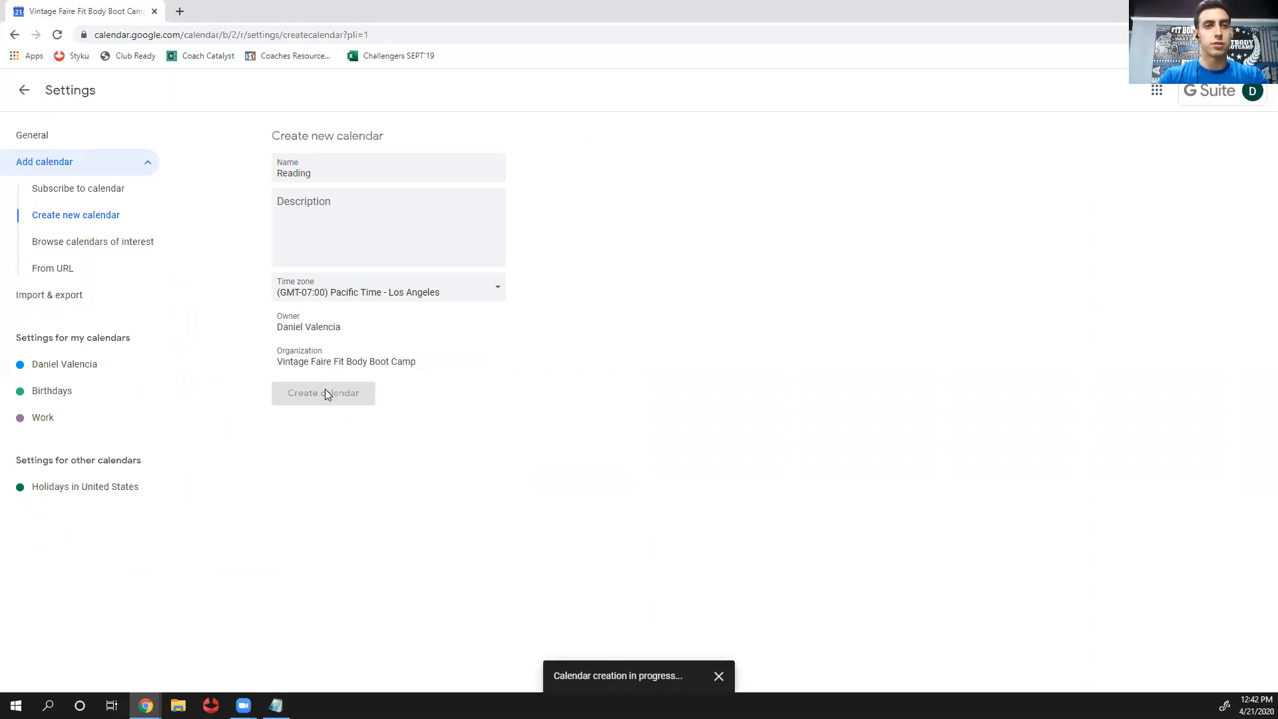
{"action": "left_click", "coordinate": [24, 93]}
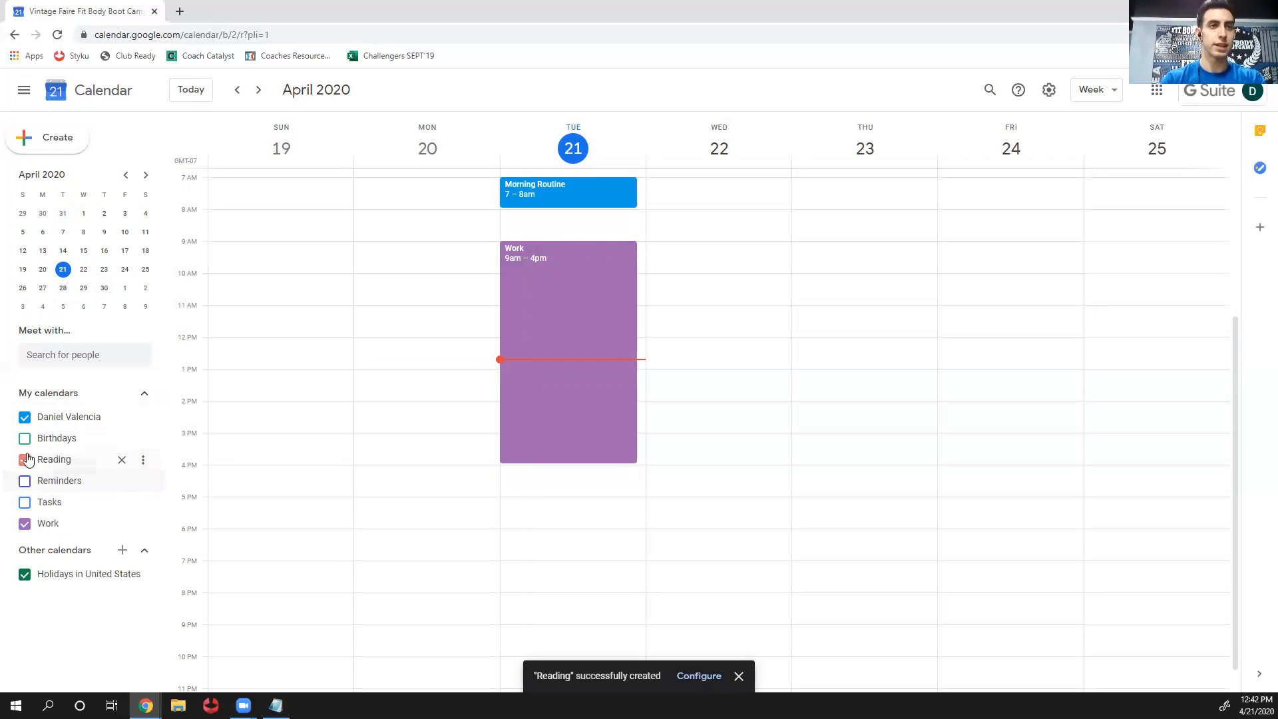
Add a "Read More with less" event on April 21 from 8:00am to 9:00am in the Reading calendar
{"action": "left_click", "coordinate": [533, 229]}
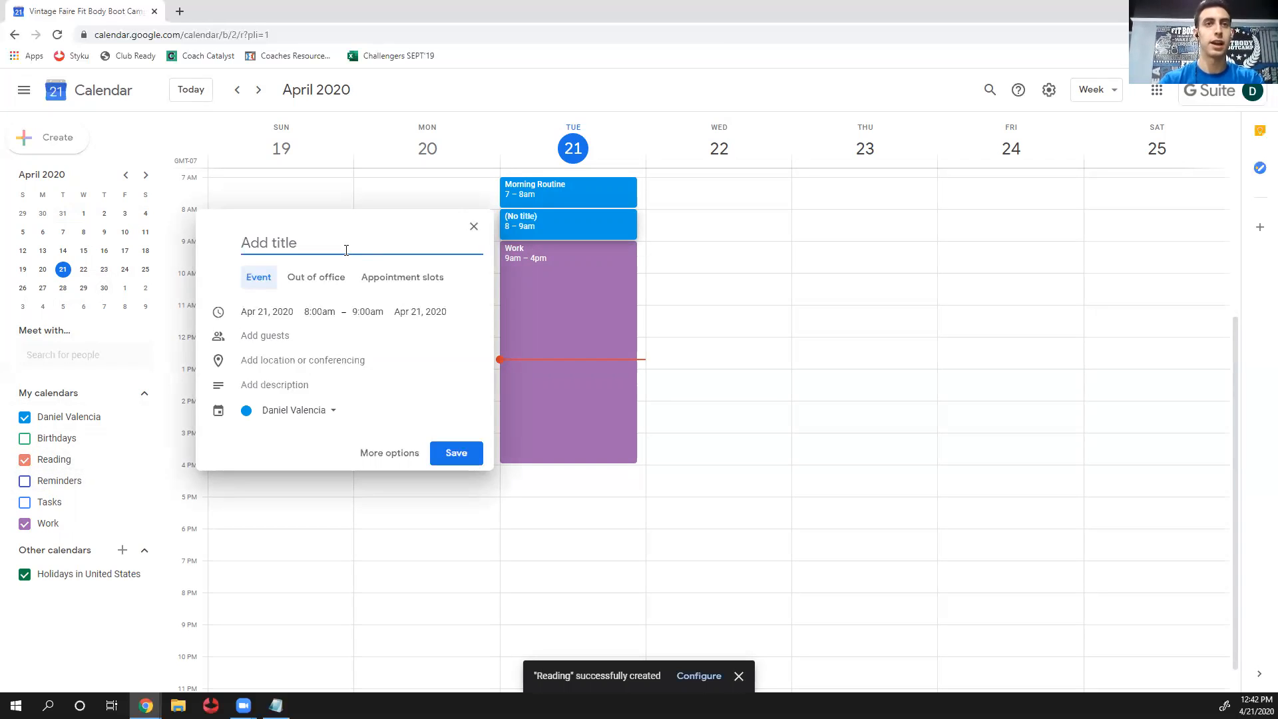
{"action": "left_click", "coordinate": [313, 411]}
{"action": "left_click", "coordinate": [297, 434]}
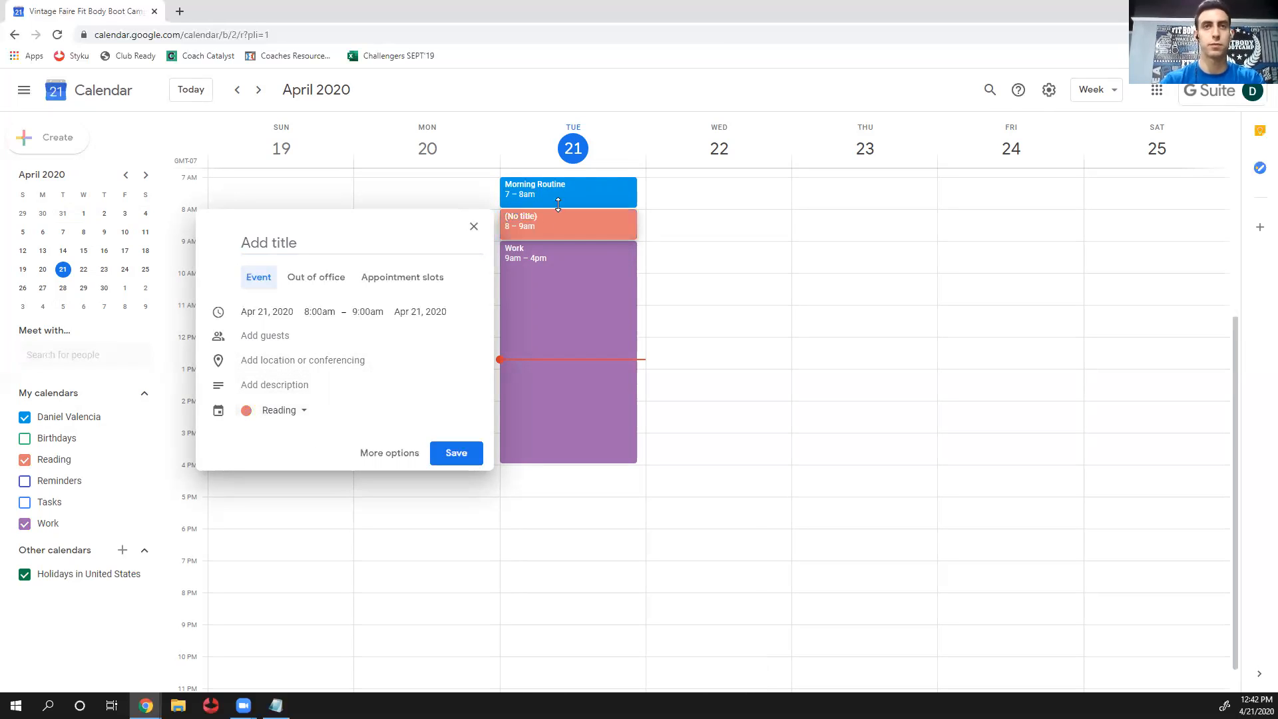
{"action": "left_click", "coordinate": [376, 249]}
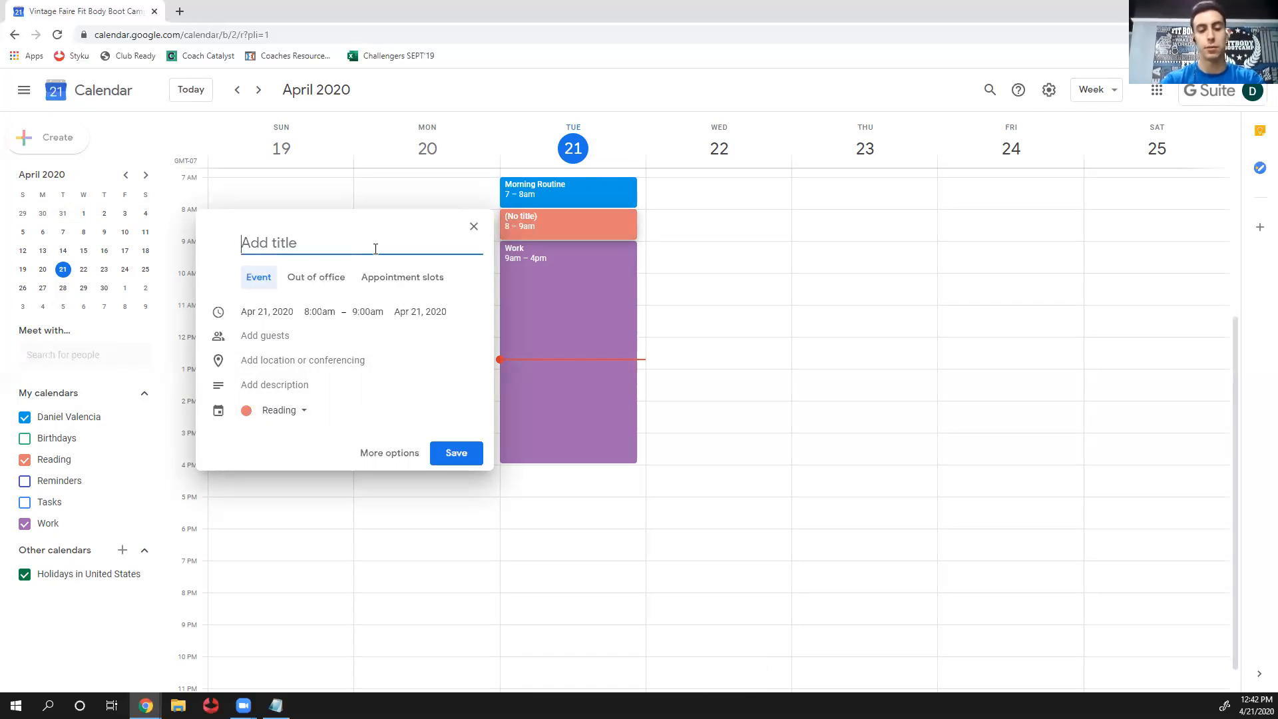
{"action": "type", "text": "REad"}
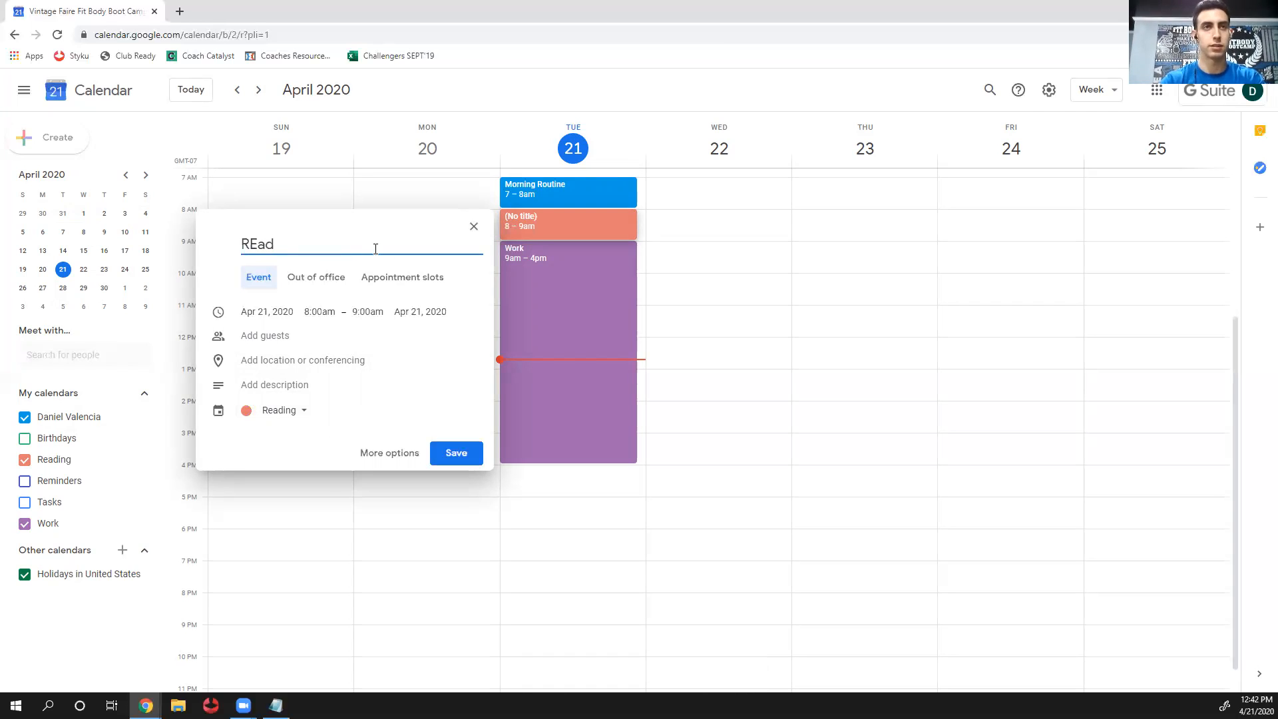
{"action": "type", "text": "ead"}
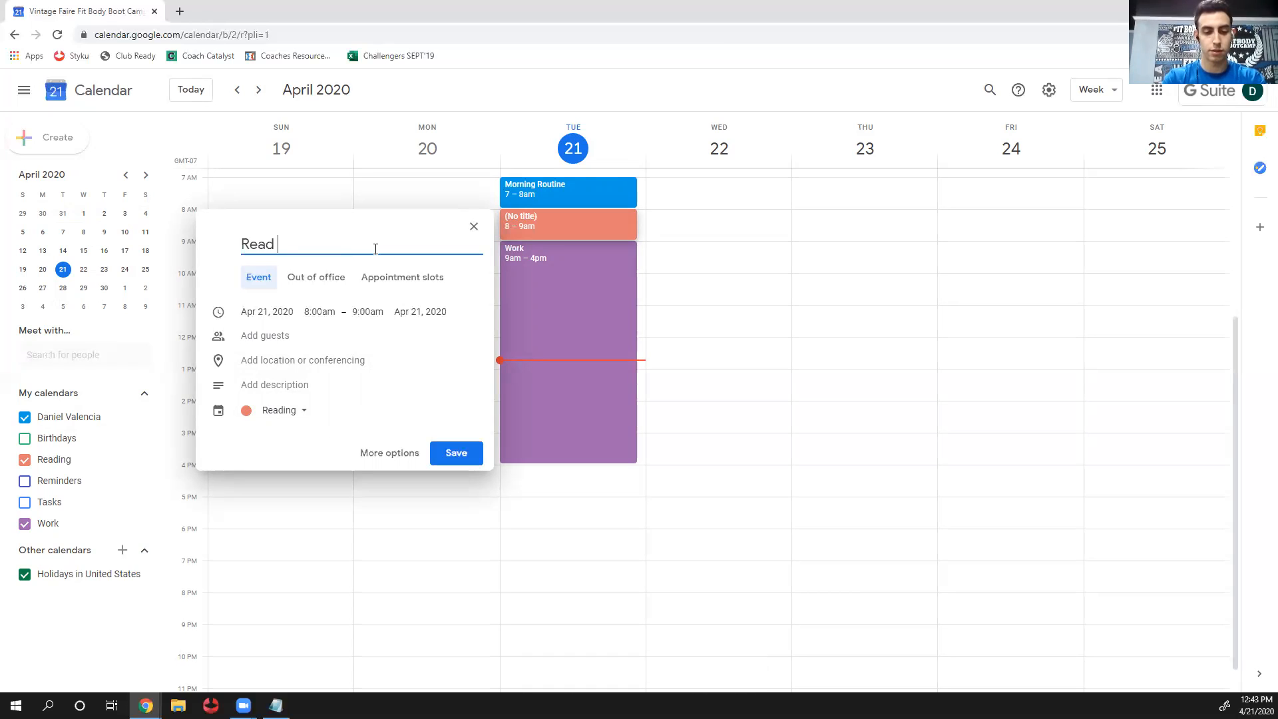
{"action": "type", "text": "More with"}
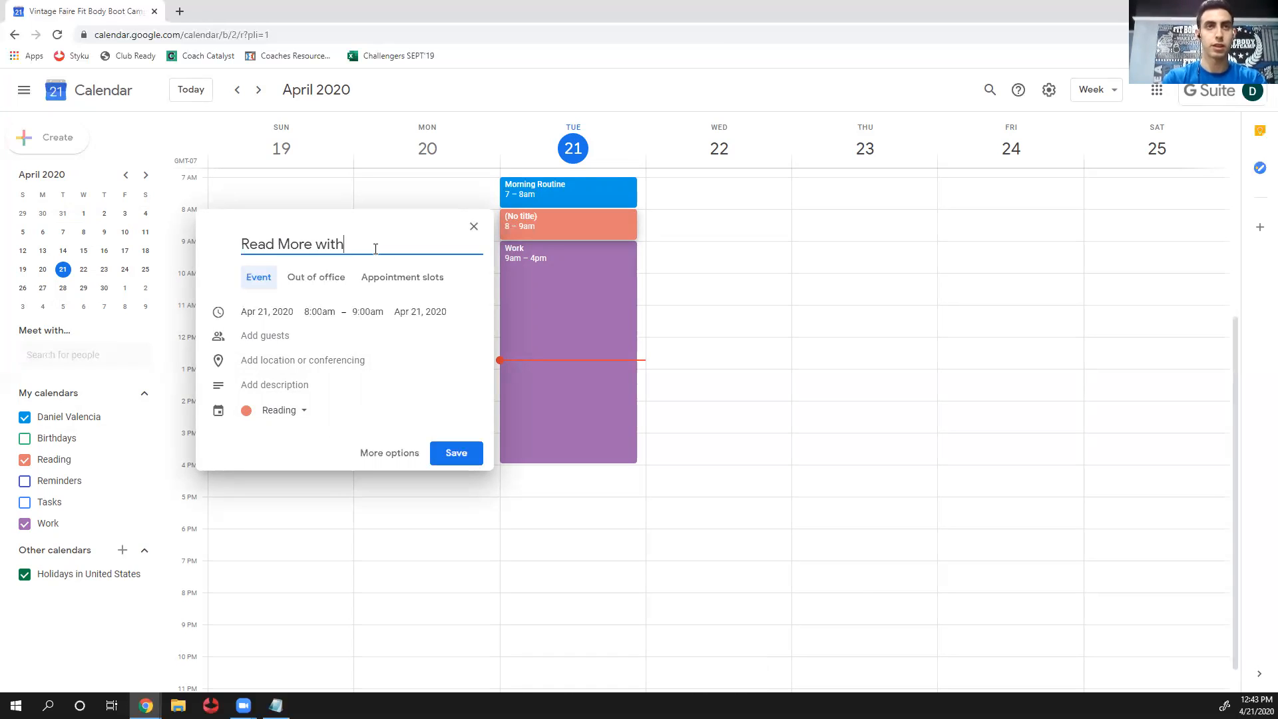
{"action": "type", "text": " less"}
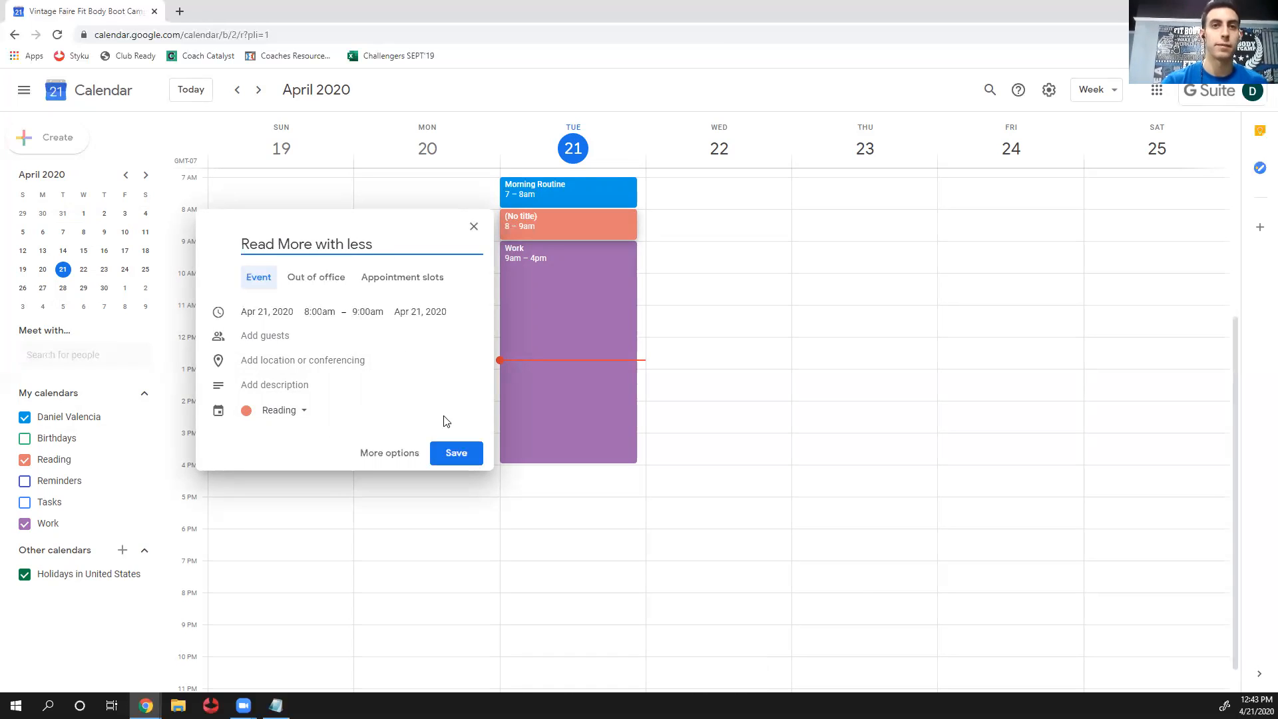
{"action": "left_click", "coordinate": [458, 449]}
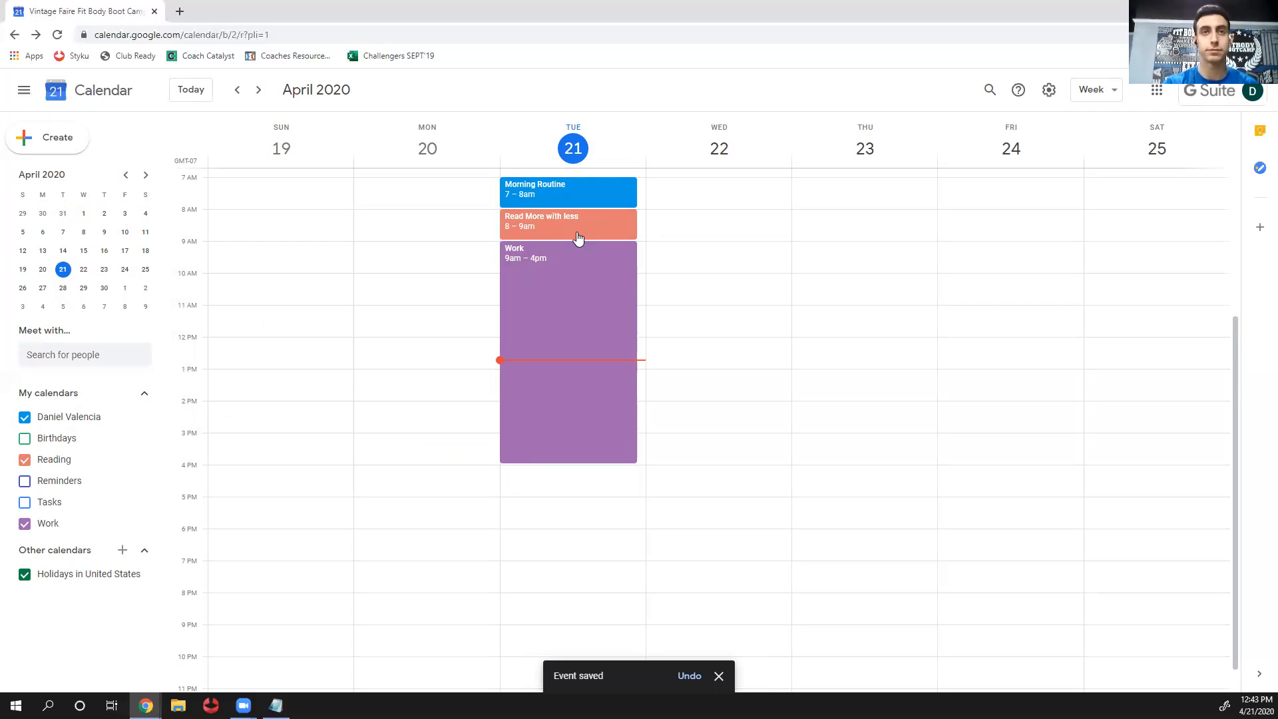
Look over the day's events, and switch the Reading calendar off and back on
{"action": "scroll", "coordinate": [578, 238], "scroll_direction": "up", "scroll_amount": 1}
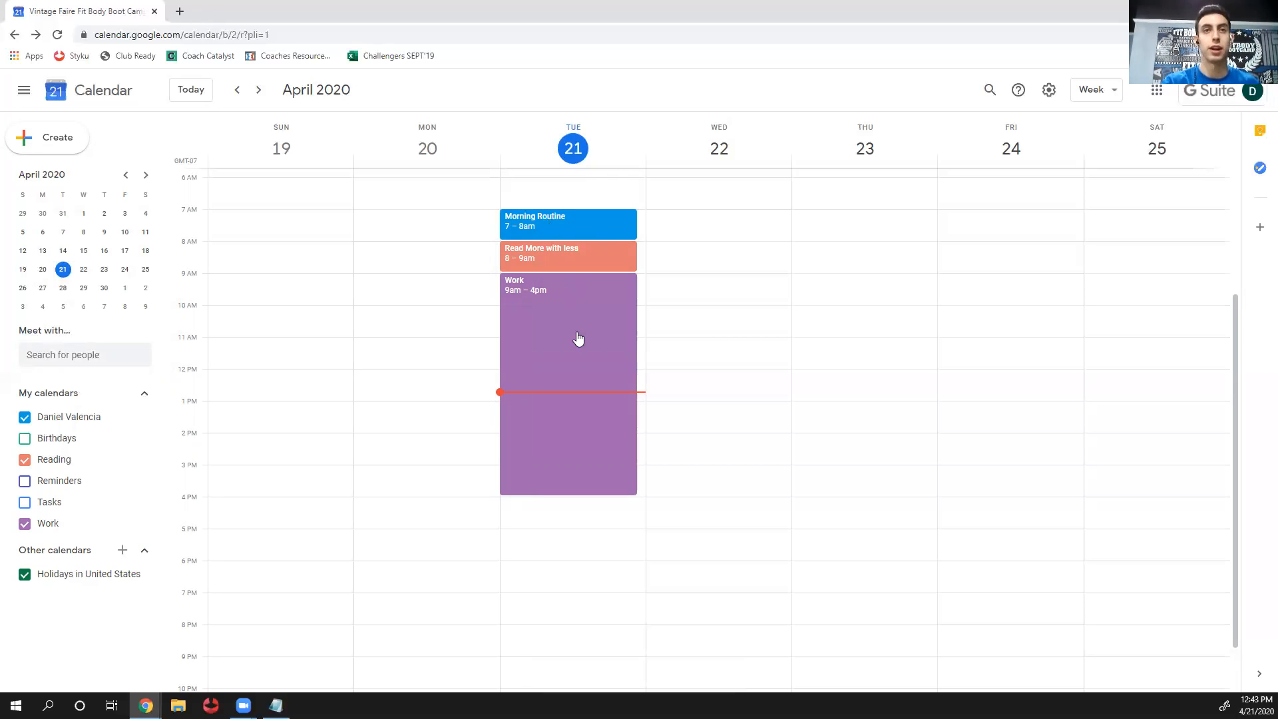
{"action": "scroll", "coordinate": [569, 452], "scroll_direction": "up", "scroll_amount": 1}
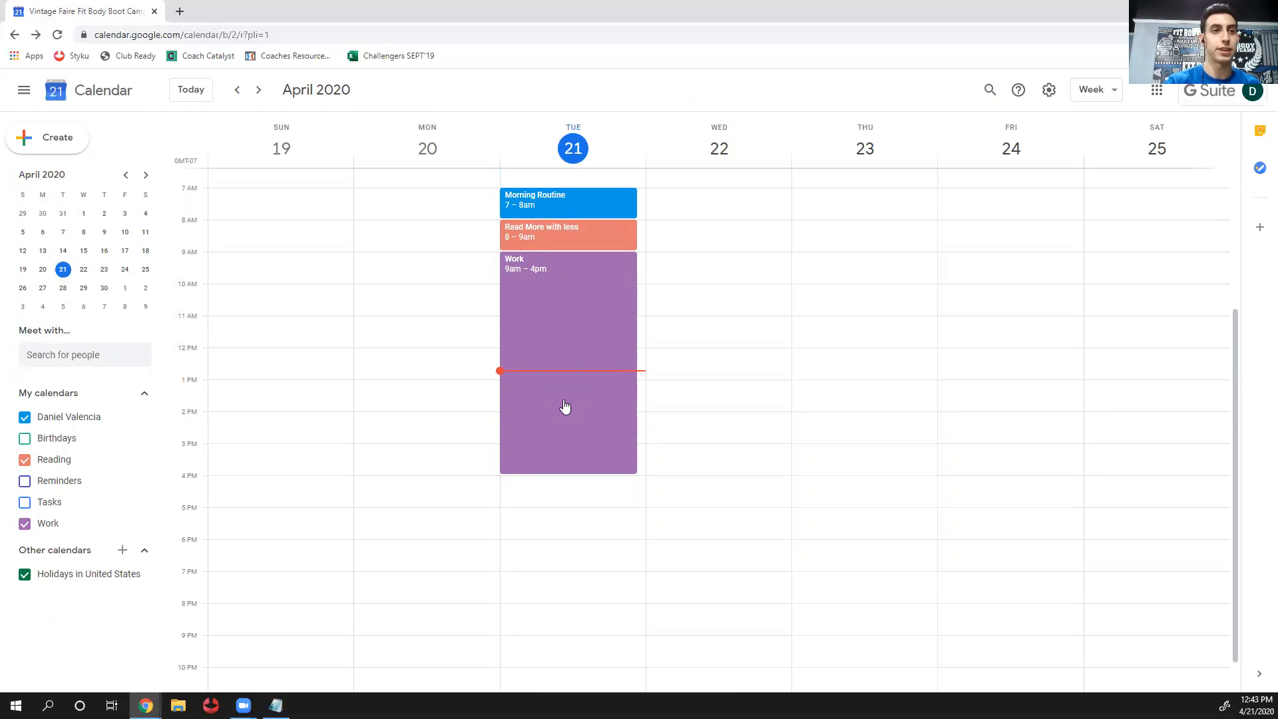
{"action": "scroll", "coordinate": [462, 422], "scroll_direction": "down", "scroll_amount": 1}
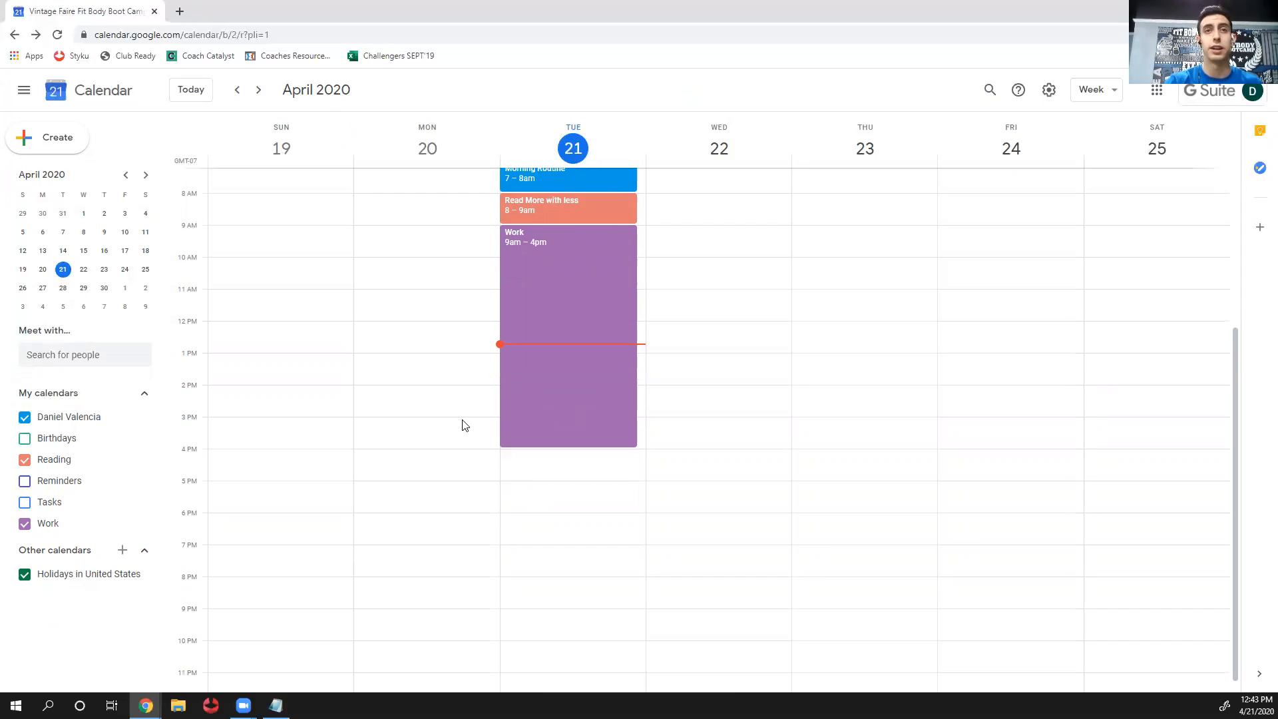
{"action": "scroll", "coordinate": [465, 425], "scroll_direction": "up", "scroll_amount": 2}
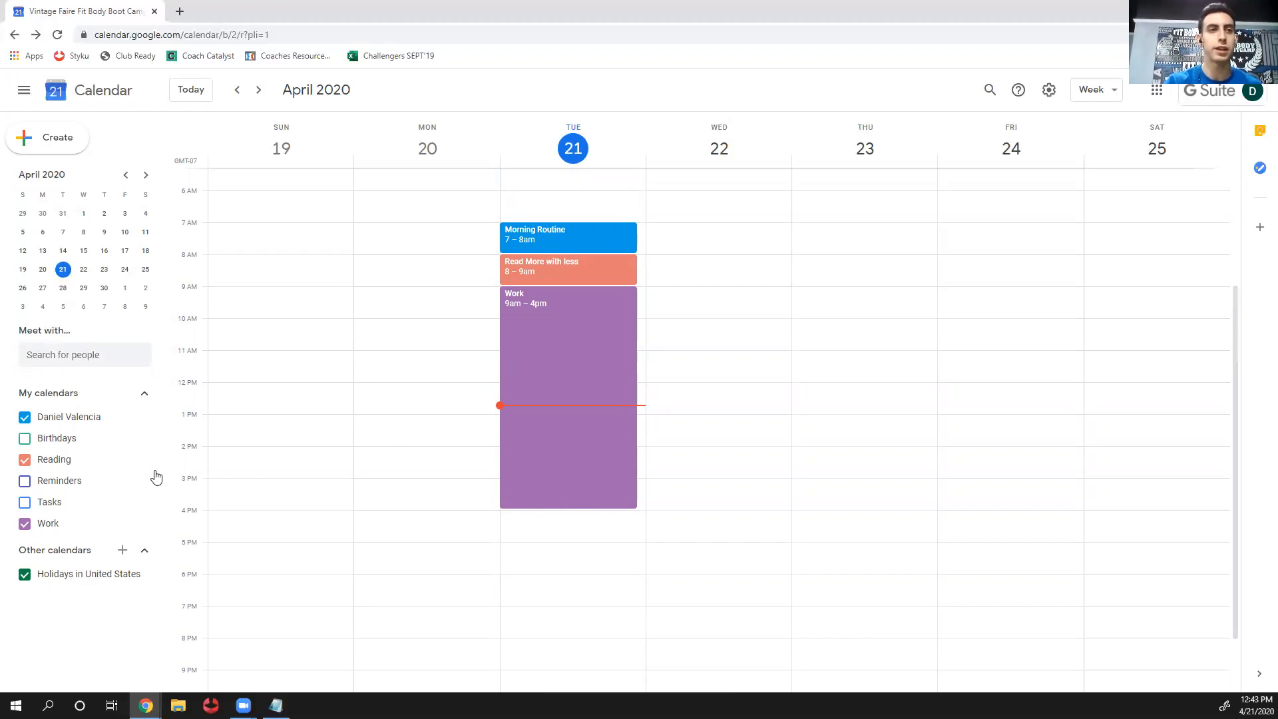
{"action": "left_click", "coordinate": [24, 464]}
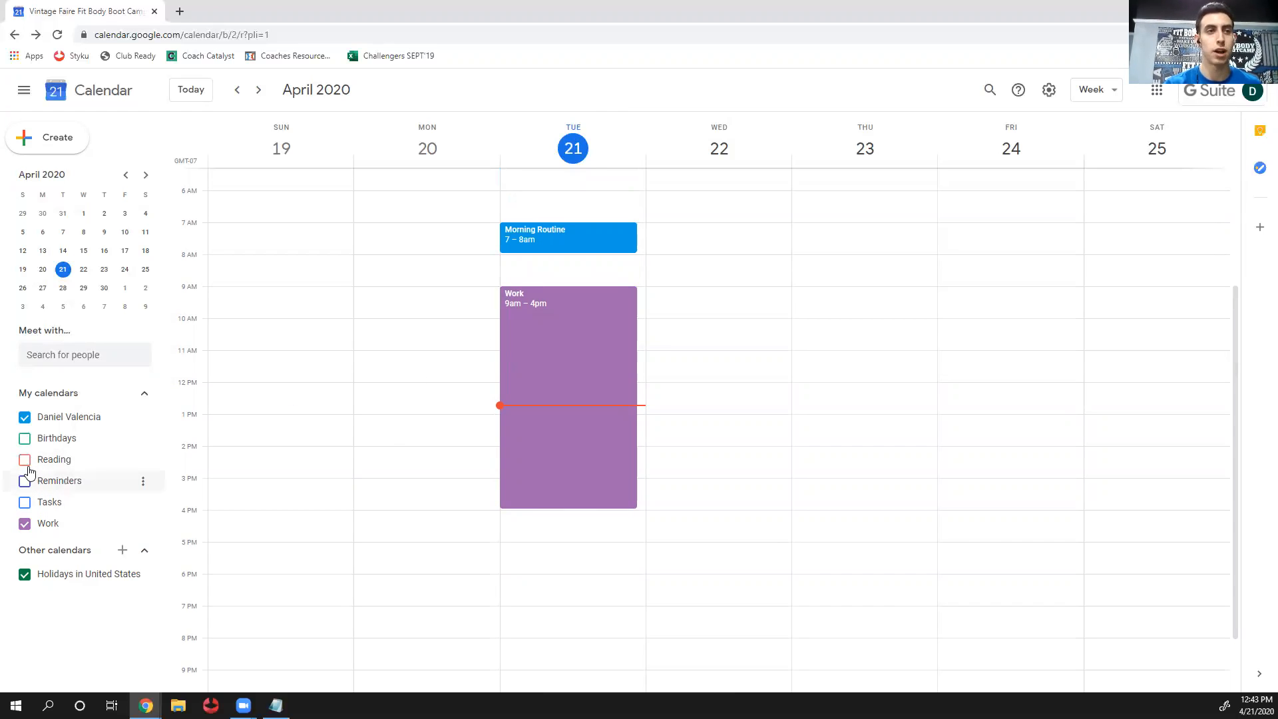
{"action": "left_click", "coordinate": [27, 459]}
Add a "Decompress" event on April 21 from 4:00pm to 5:00pm in the owner's personal calendar
{"action": "scroll", "coordinate": [433, 497], "scroll_direction": "down", "scroll_amount": 1}
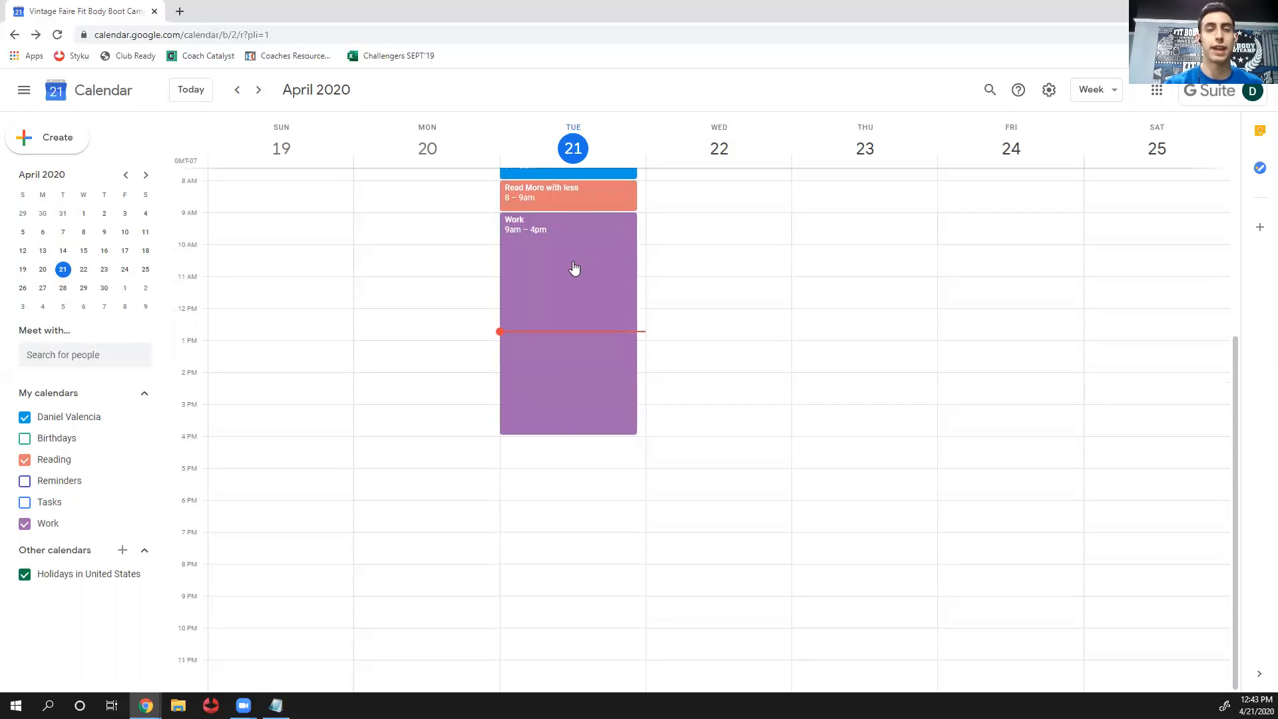
{"action": "left_click", "coordinate": [531, 459]}
{"action": "left_click_drag", "start_coordinate": [529, 462], "coordinate": [528, 447]}
{"action": "left_click", "coordinate": [369, 287]}
{"action": "type", "text": "Decompress"}
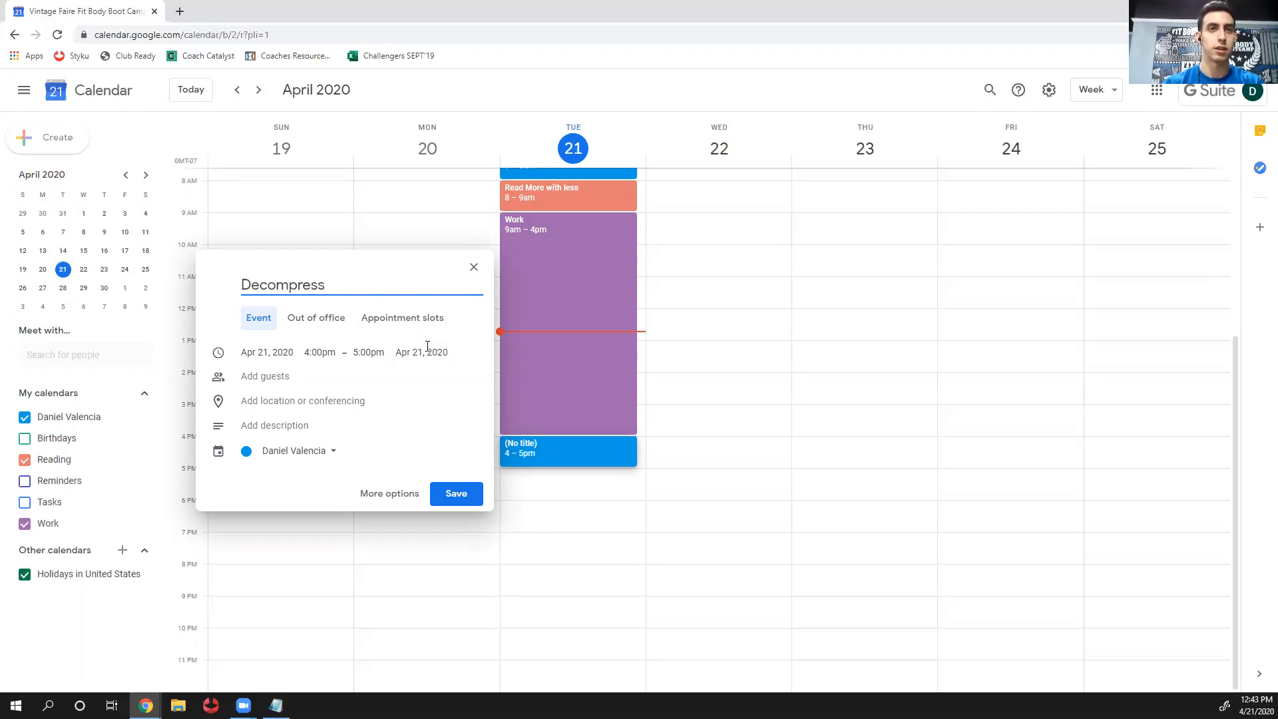
{"action": "left_click", "coordinate": [419, 402]}
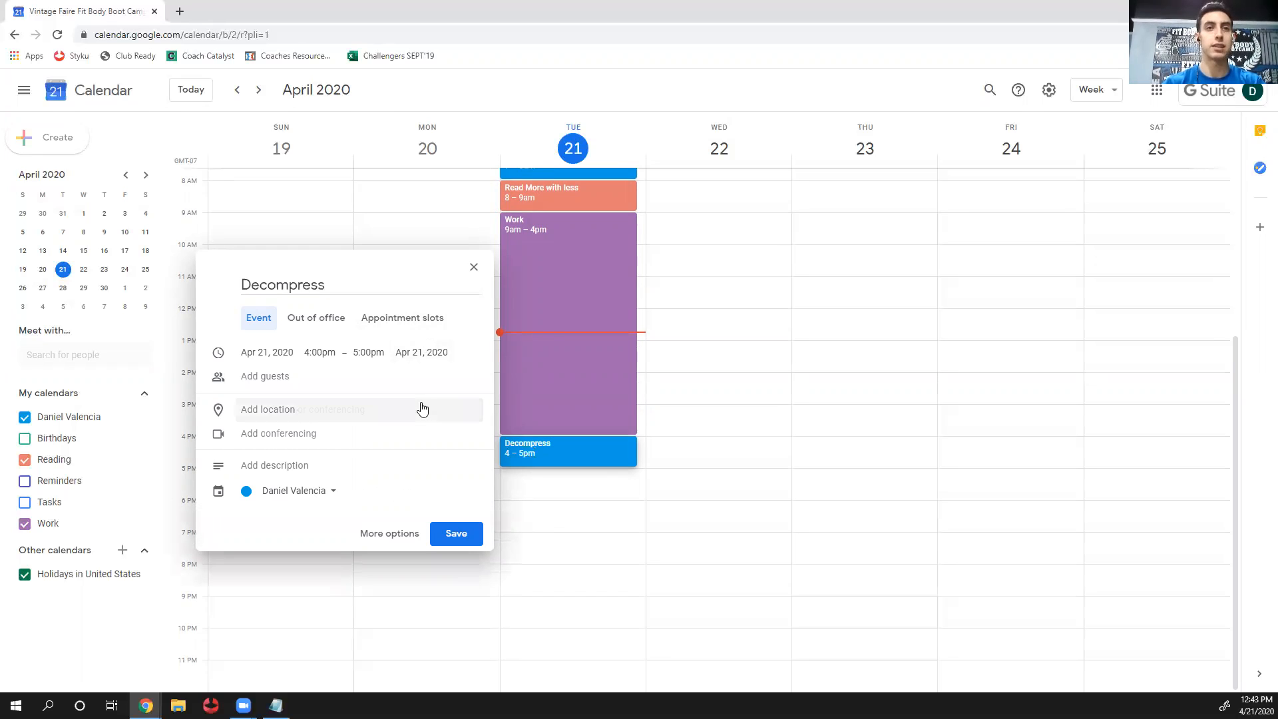
{"action": "left_click", "coordinate": [446, 543]}
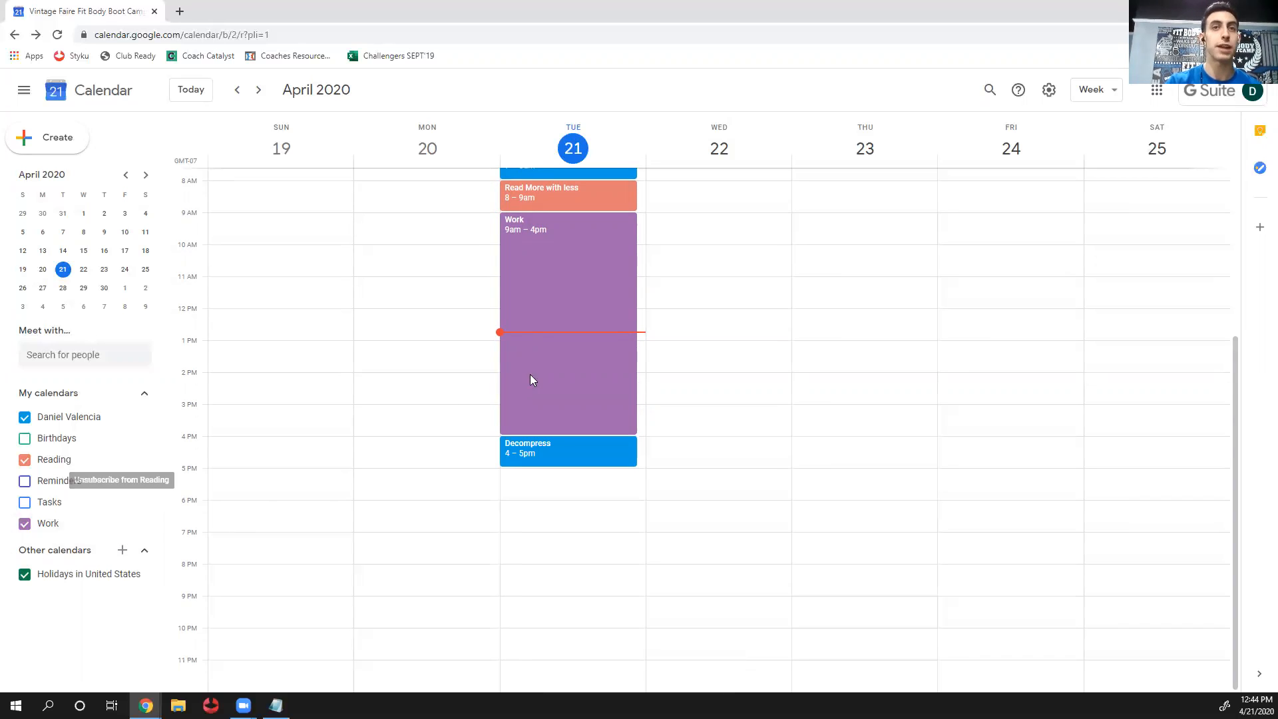
{"action": "scroll", "coordinate": [513, 248], "scroll_direction": "up", "scroll_amount": 1}
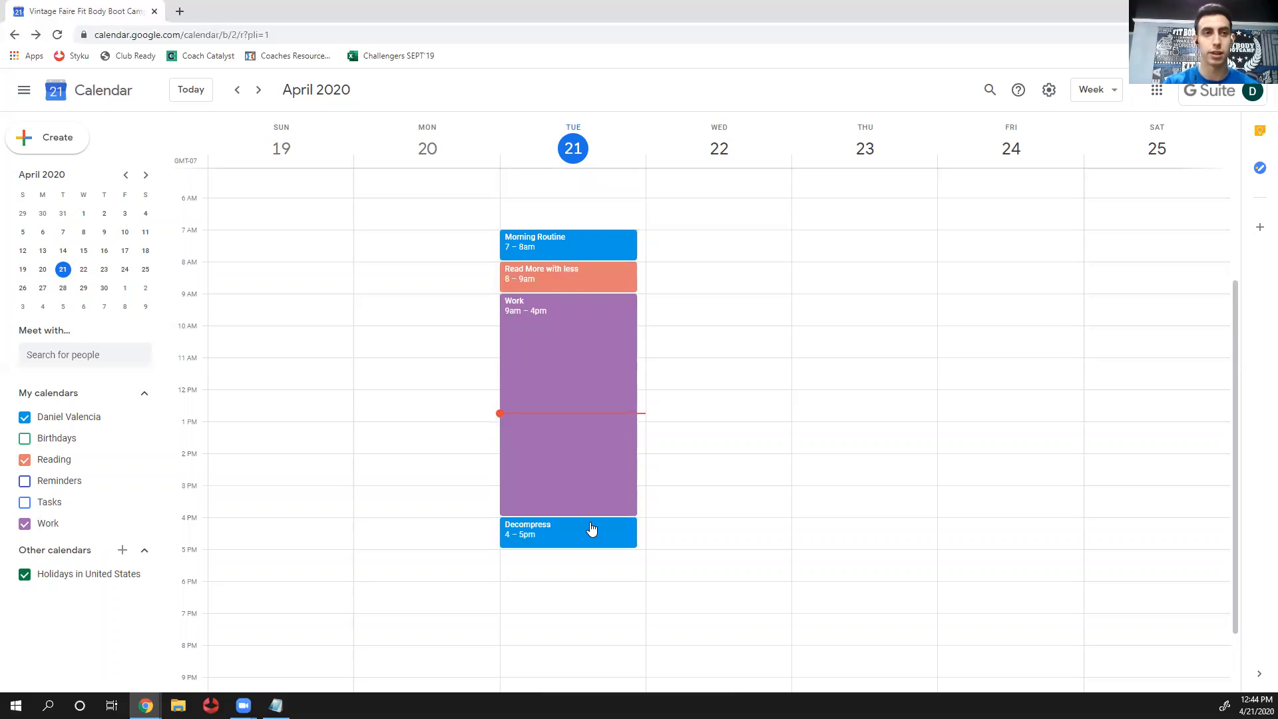
Add a "Night Routine" event on April 21 from 8:00pm to 10:00pm in the owner's personal calendar
{"action": "scroll", "coordinate": [585, 553], "scroll_direction": "down", "scroll_amount": 1}
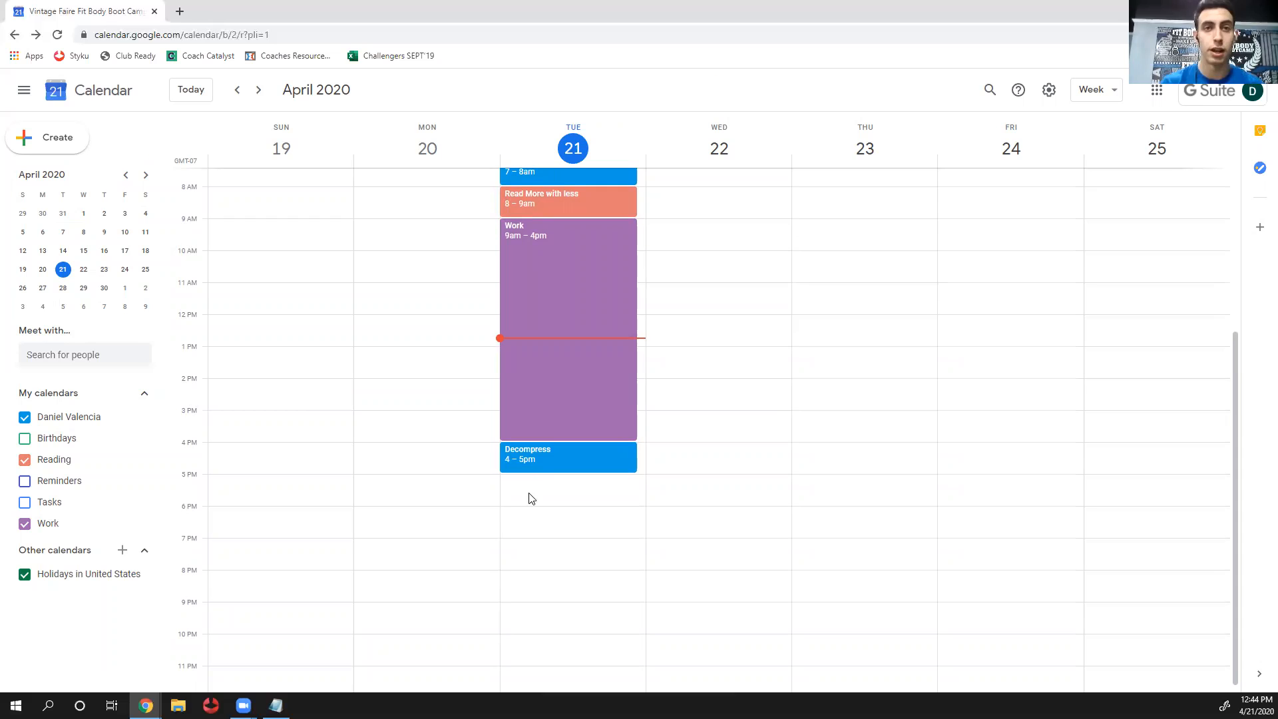
{"action": "scroll", "coordinate": [531, 509], "scroll_direction": "down", "scroll_amount": 1}
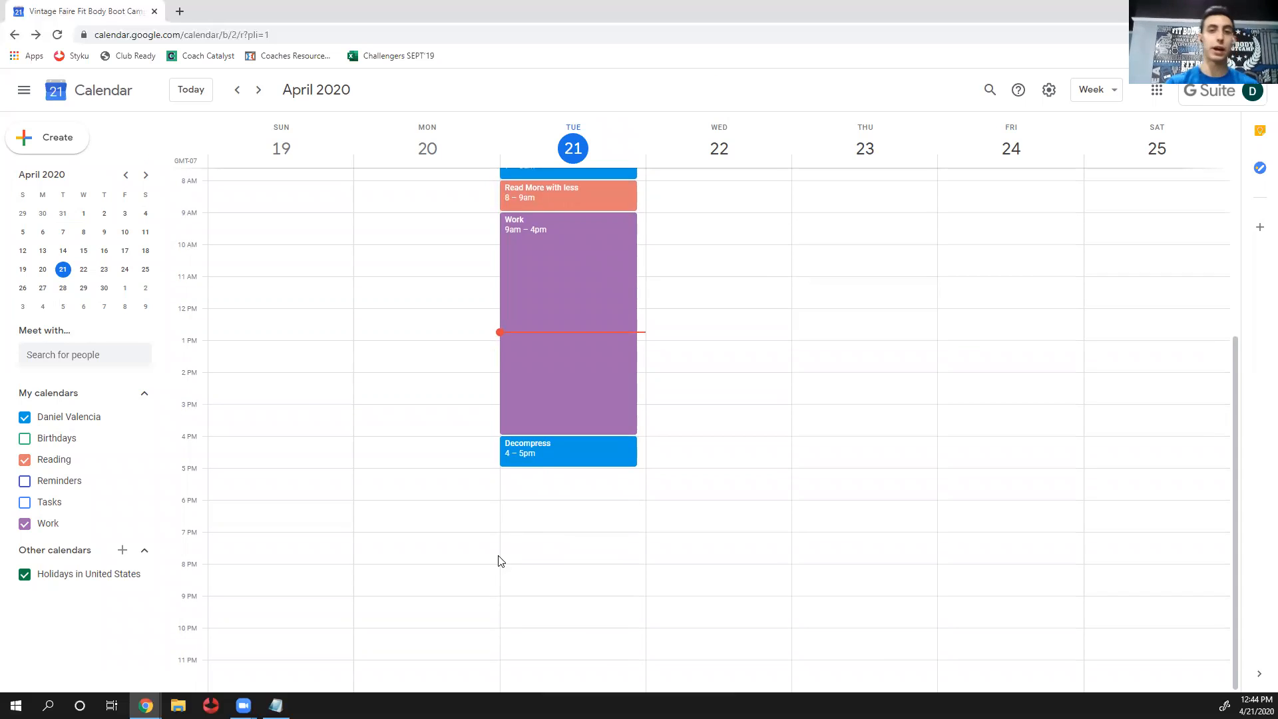
{"action": "left_click", "coordinate": [518, 620]}
{"action": "left_click_drag", "start_coordinate": [518, 620], "coordinate": [518, 601]}
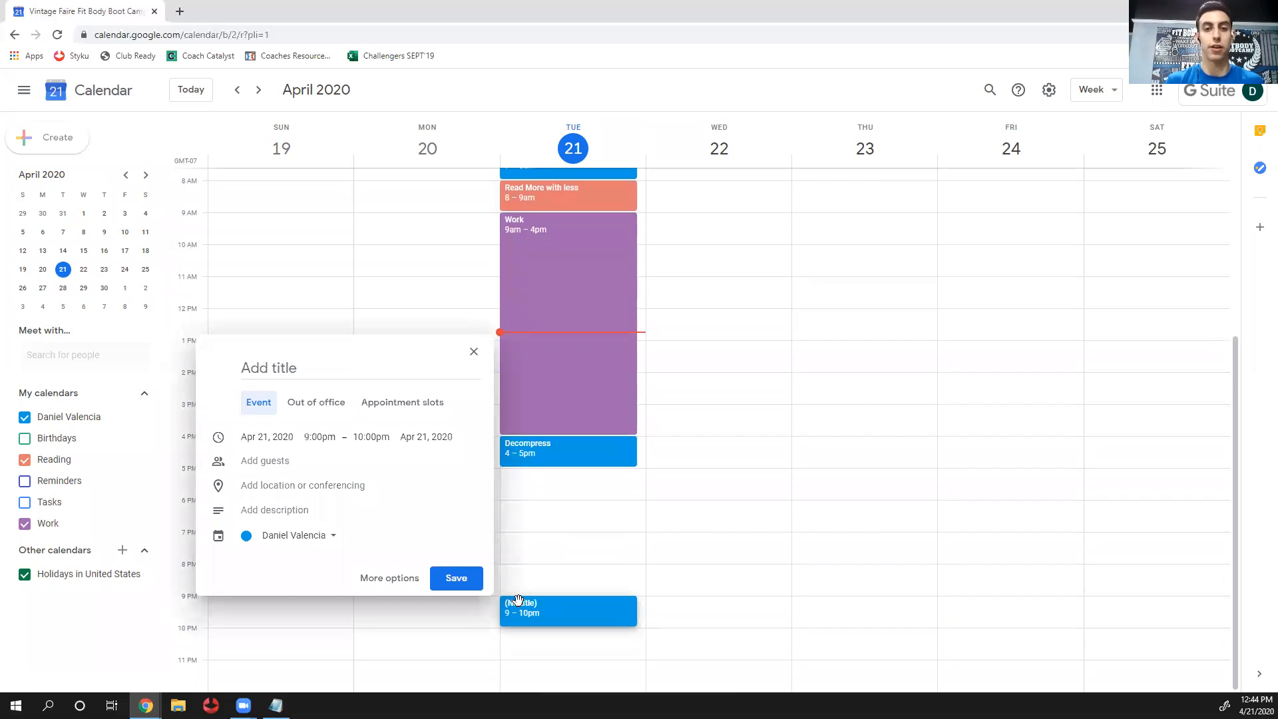
{"action": "left_click_drag", "start_coordinate": [521, 604], "coordinate": [526, 576]}
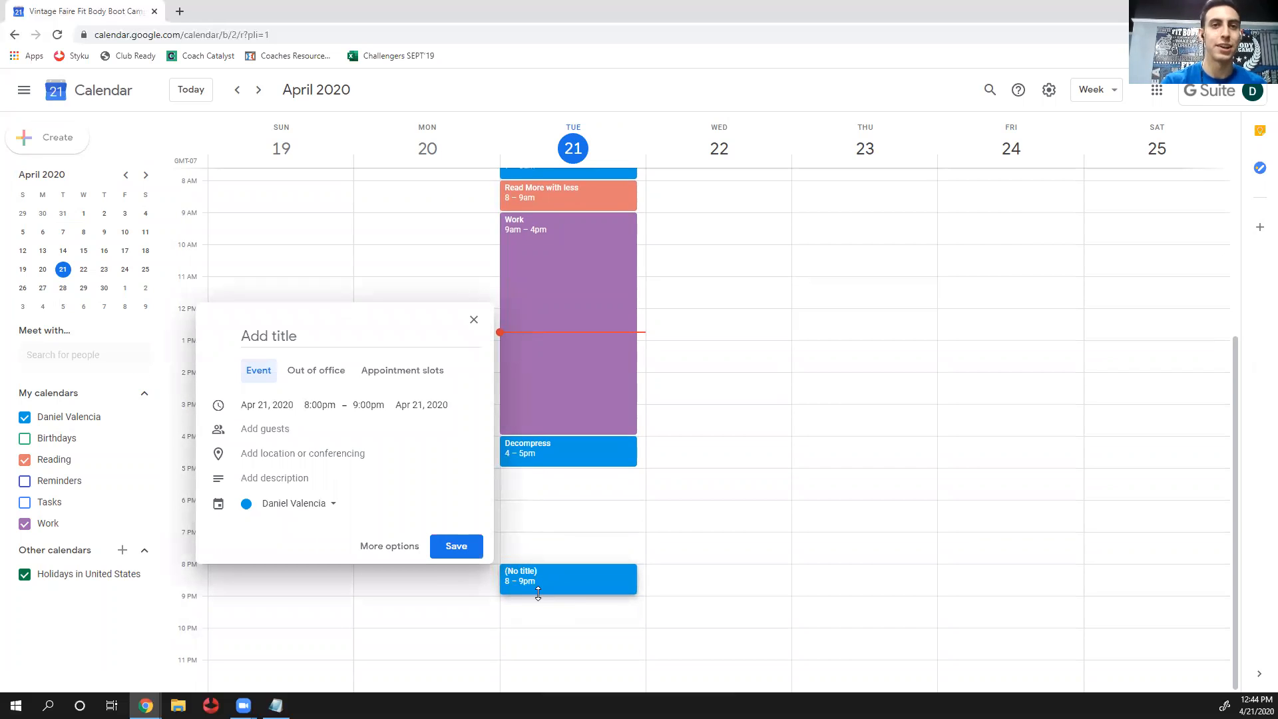
{"action": "left_click_drag", "start_coordinate": [538, 593], "coordinate": [536, 625]}
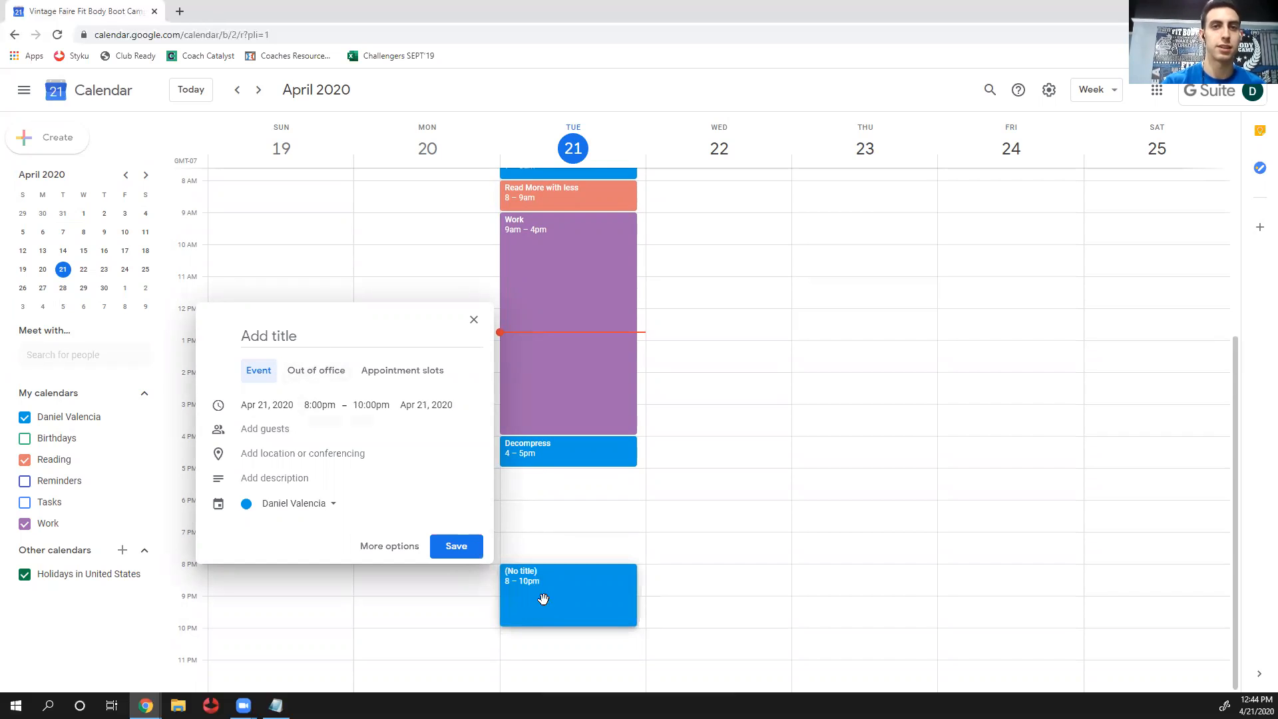
{"action": "left_click", "coordinate": [291, 336]}
{"action": "type", "text": "Night Rou"}
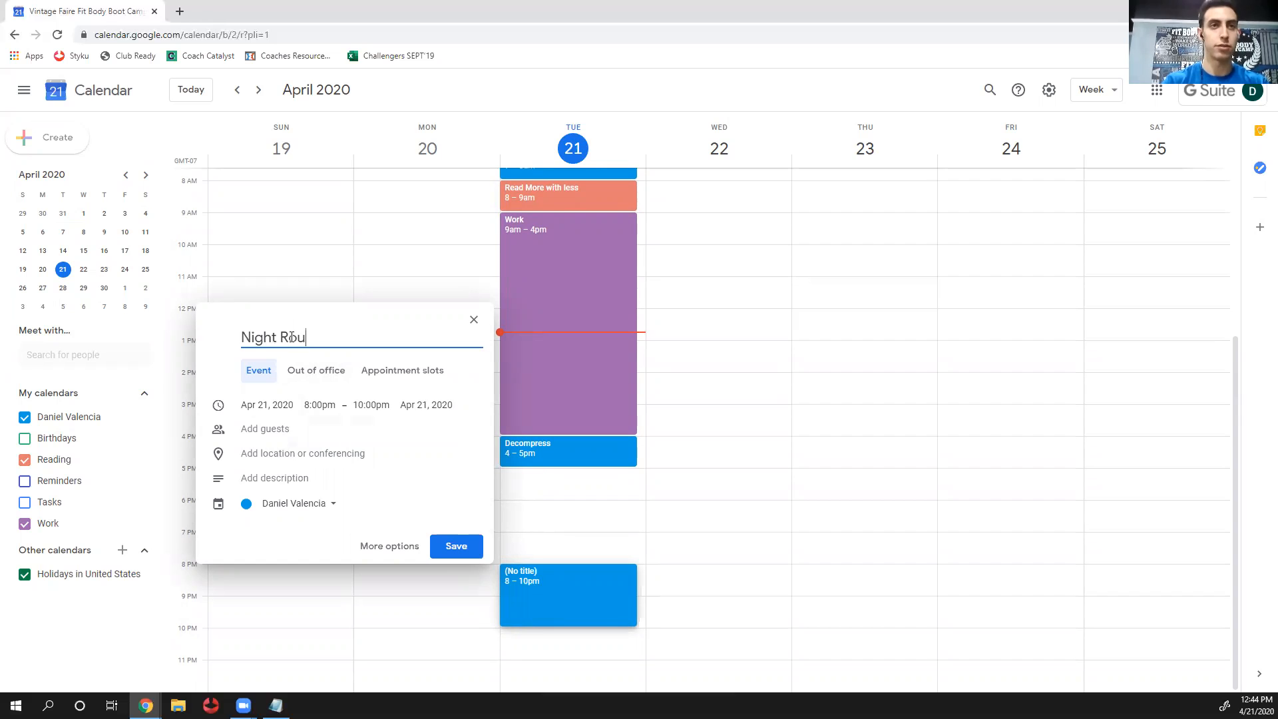
{"action": "type", "text": "tine"}
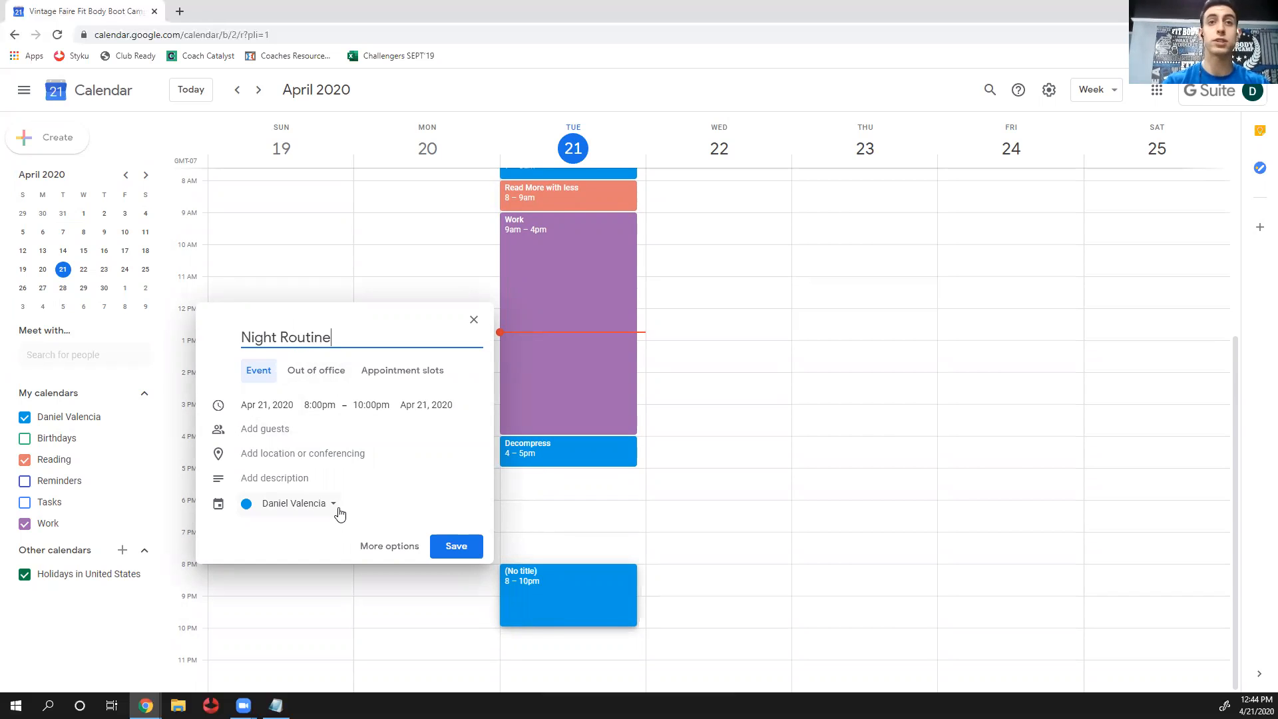
{"action": "left_click", "coordinate": [442, 546]}
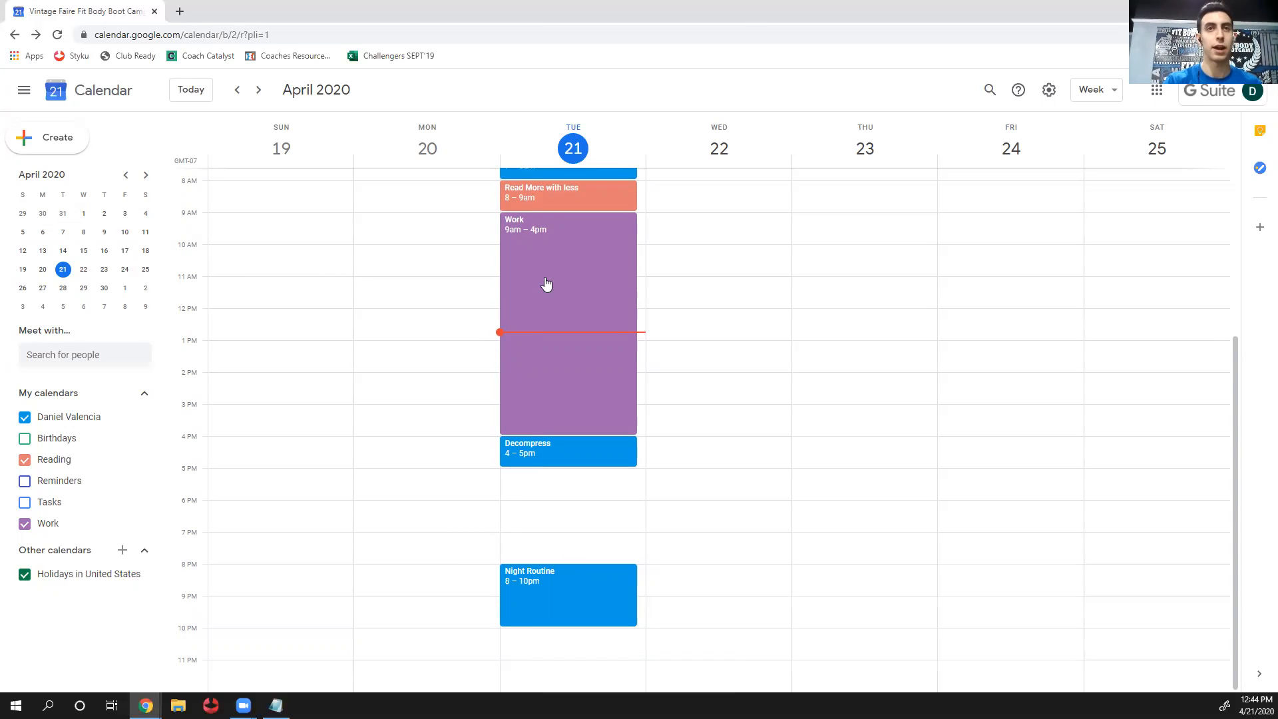
Show the Tasks, Reminders and Birthdays calendars in the week view
{"action": "scroll", "coordinate": [543, 286], "scroll_direction": "up", "scroll_amount": 2}
{"action": "scroll", "coordinate": [566, 308], "scroll_direction": "down", "scroll_amount": 2}
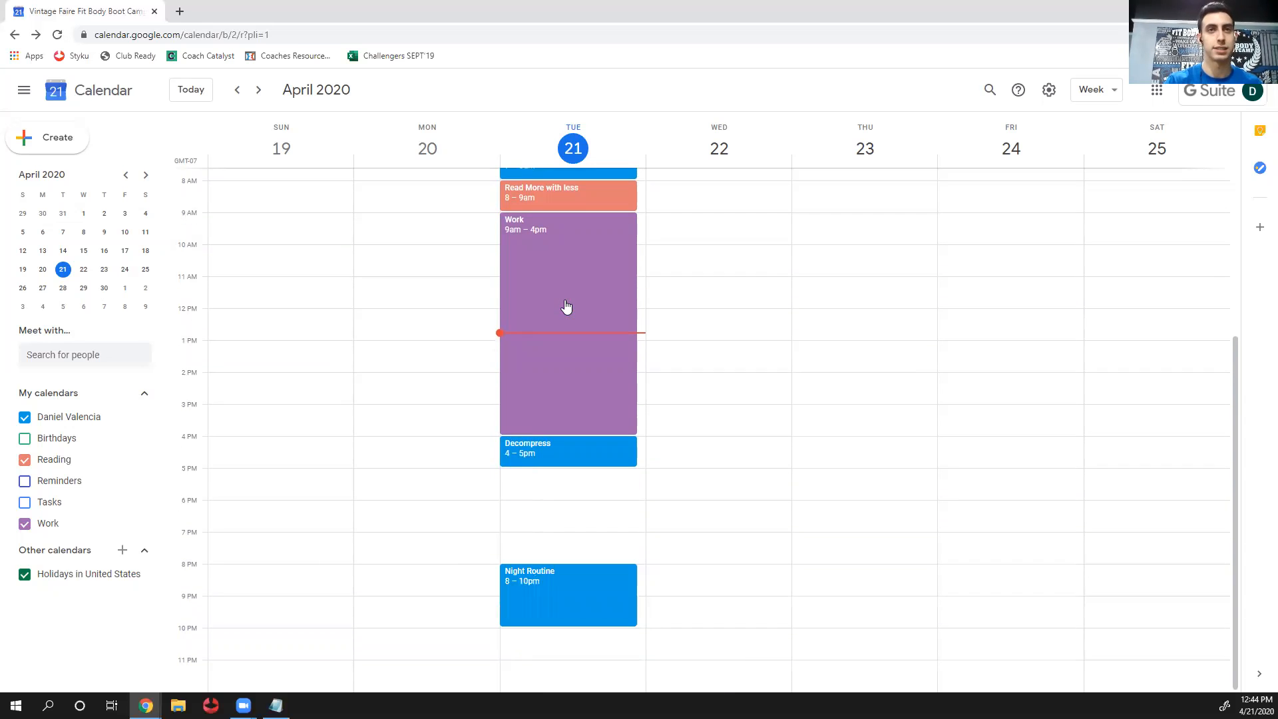
{"action": "left_click", "coordinate": [25, 502]}
{"action": "left_click", "coordinate": [25, 480]}
{"action": "left_click", "coordinate": [25, 438]}
{"action": "left_click", "coordinate": [550, 482]}
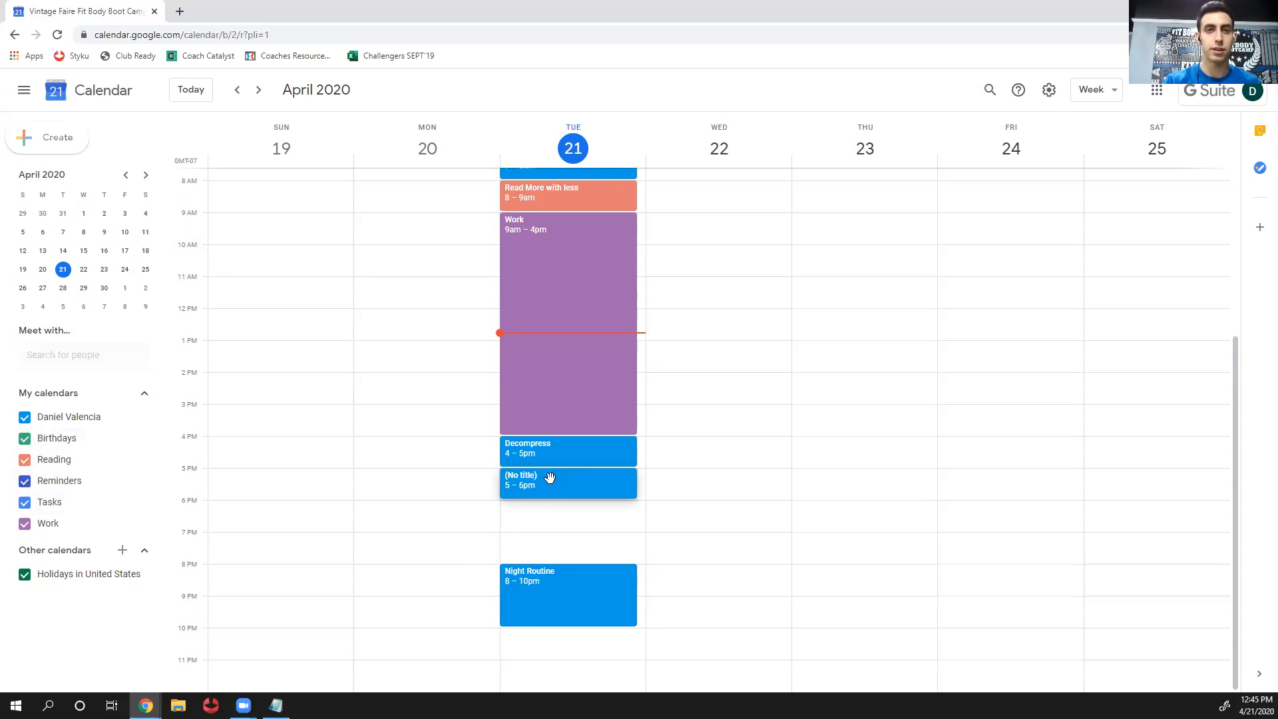
{"action": "left_click_drag", "start_coordinate": [547, 494], "coordinate": [543, 561]}
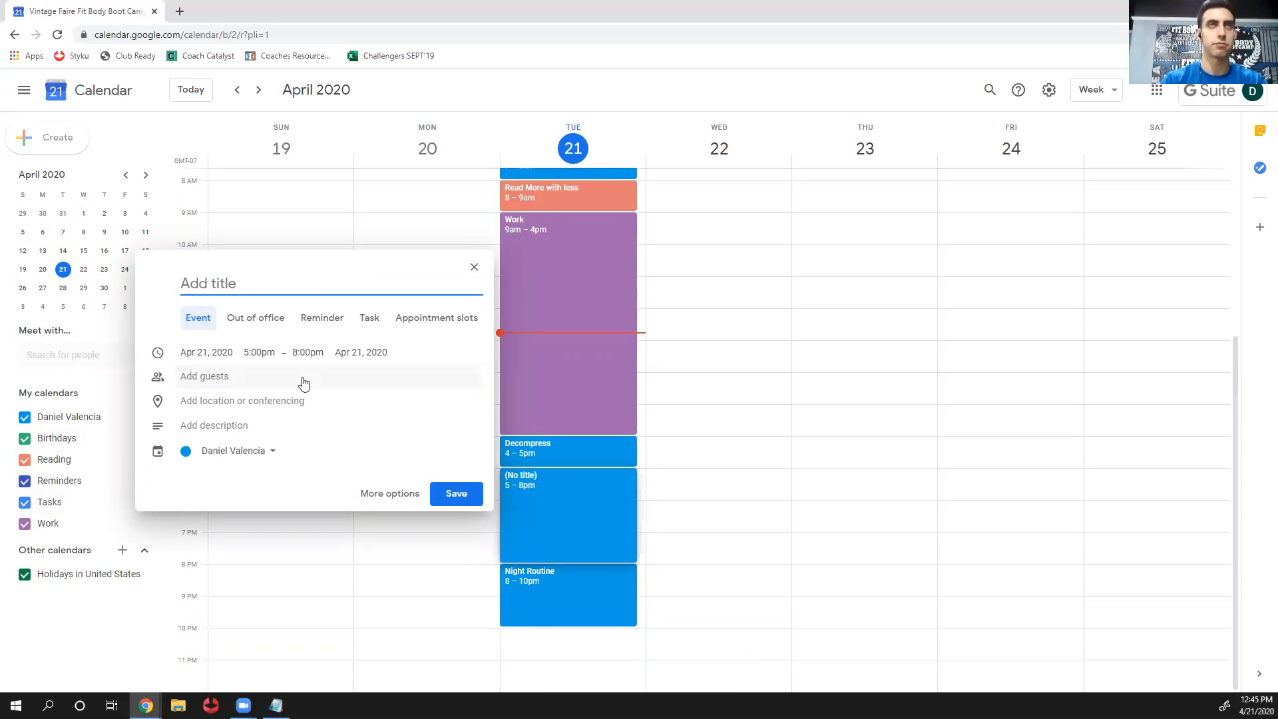
{"action": "left_click", "coordinate": [473, 268]}
Create a new calendar named "Side projects" and return to the week view
{"action": "left_click", "coordinate": [121, 550]}
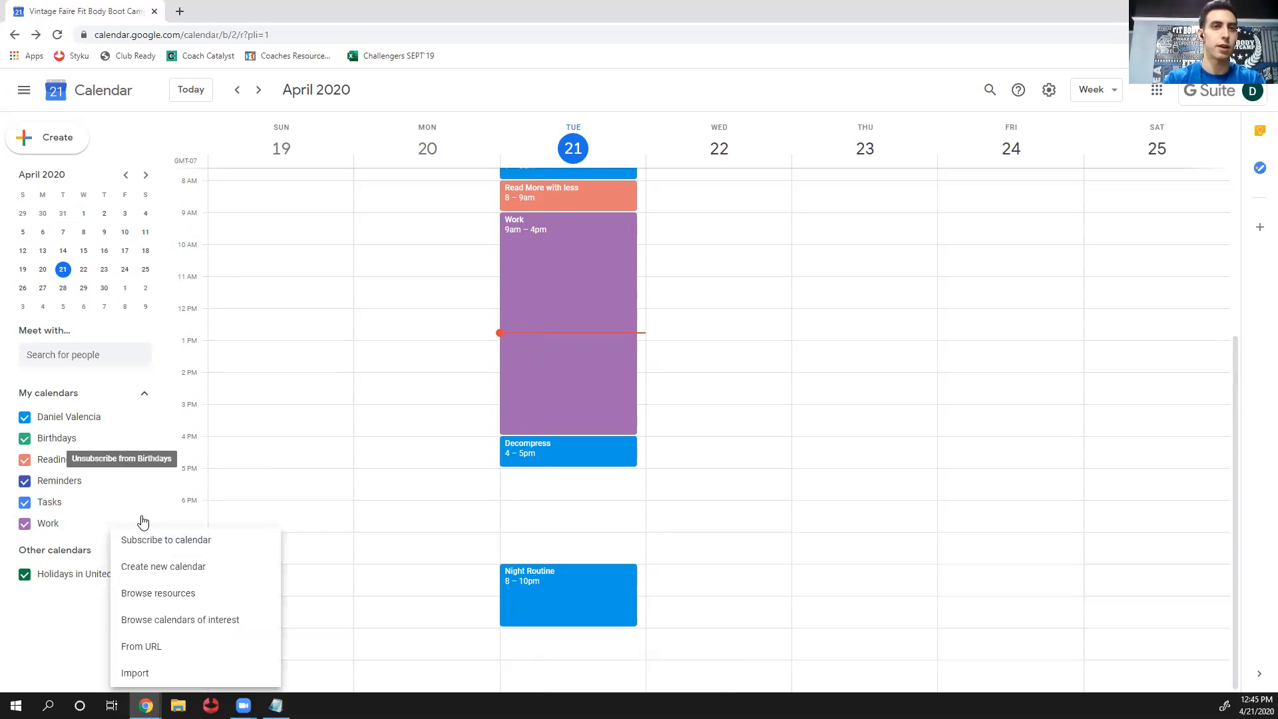
{"action": "left_click", "coordinate": [155, 576]}
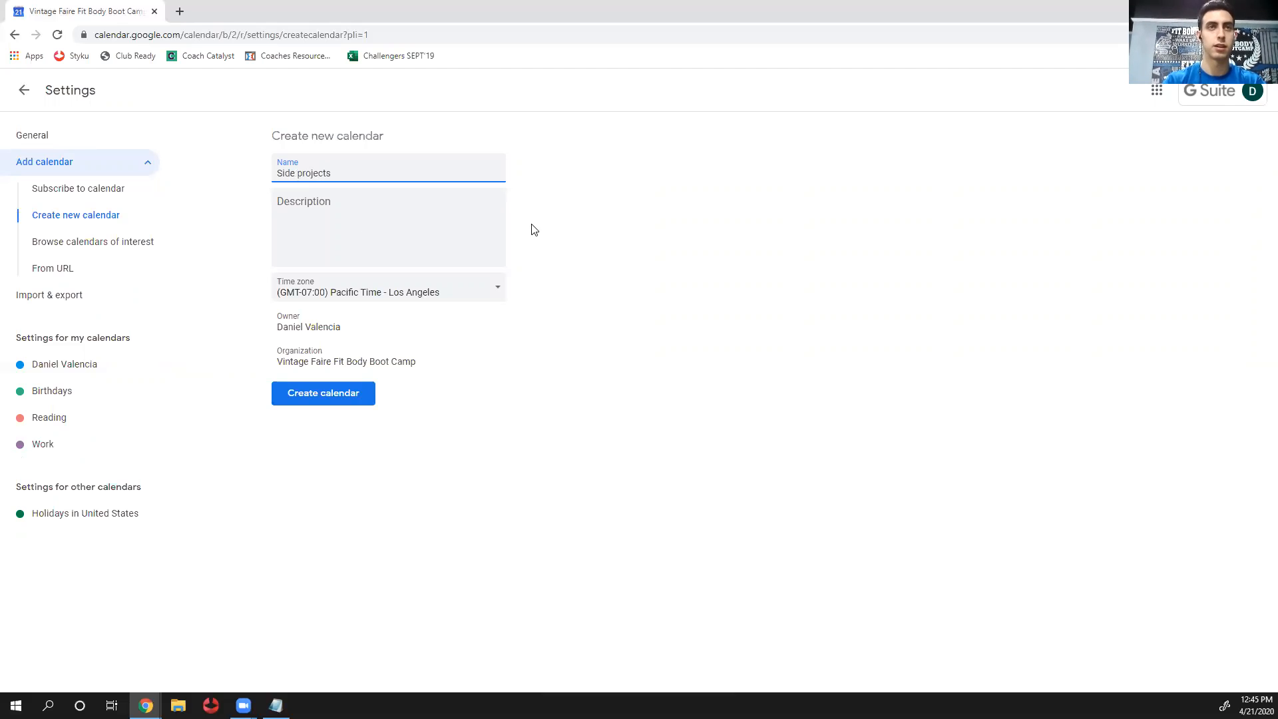
{"action": "left_click", "coordinate": [329, 397]}
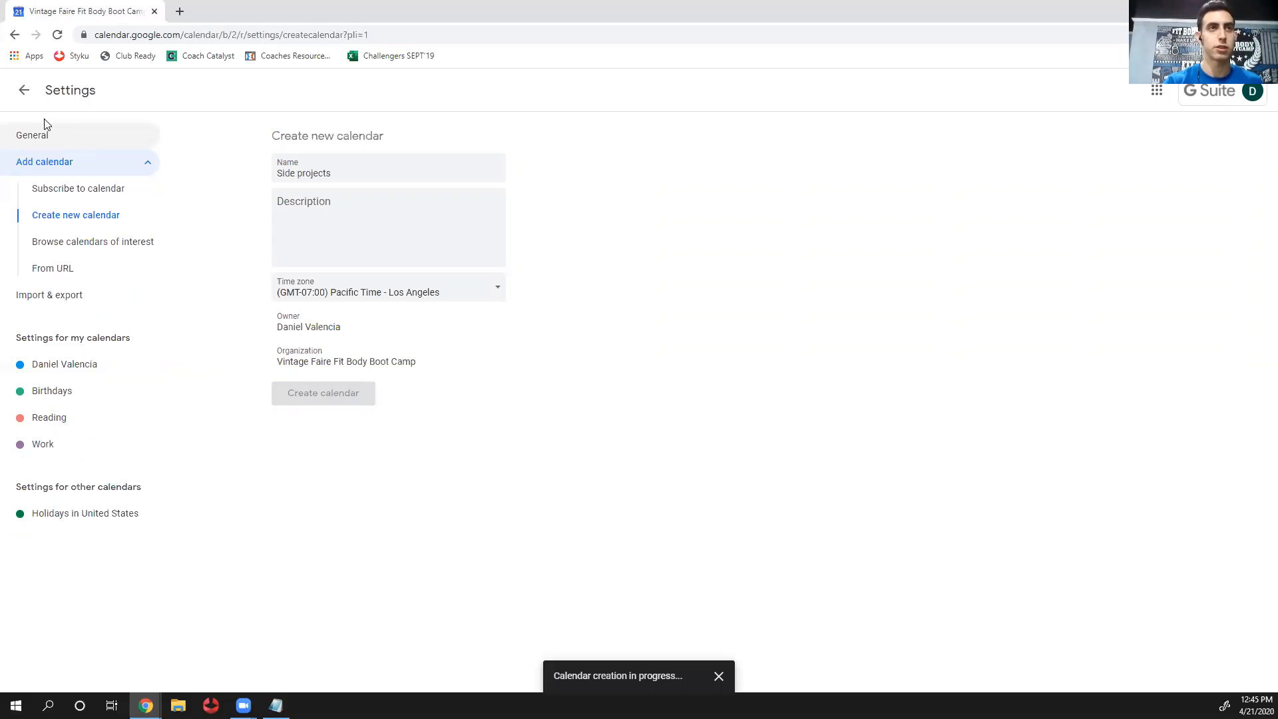
{"action": "left_click", "coordinate": [14, 101]}
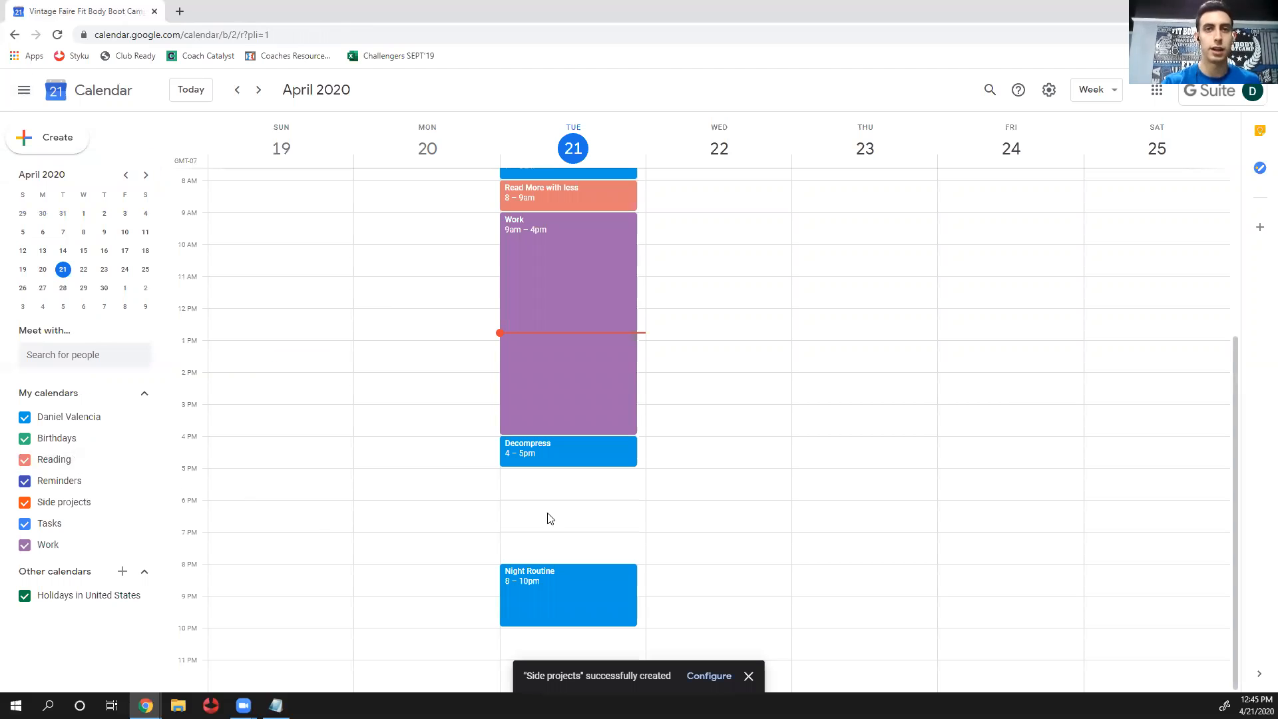
Add a "Knitting" event on April 21 from 5:00pm to 8:00pm in the Side projects calendar
{"action": "left_click", "coordinate": [547, 491]}
{"action": "left_click_drag", "start_coordinate": [539, 500], "coordinate": [535, 560]}
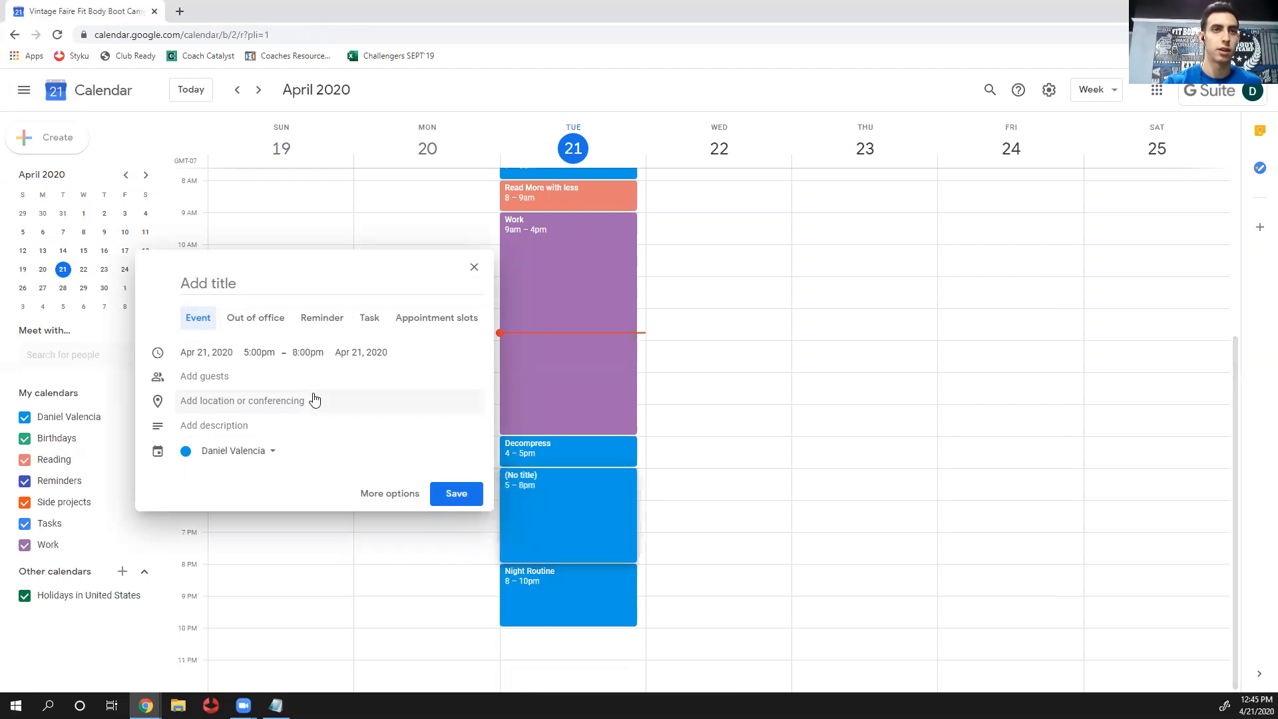
{"action": "left_click", "coordinate": [259, 451]}
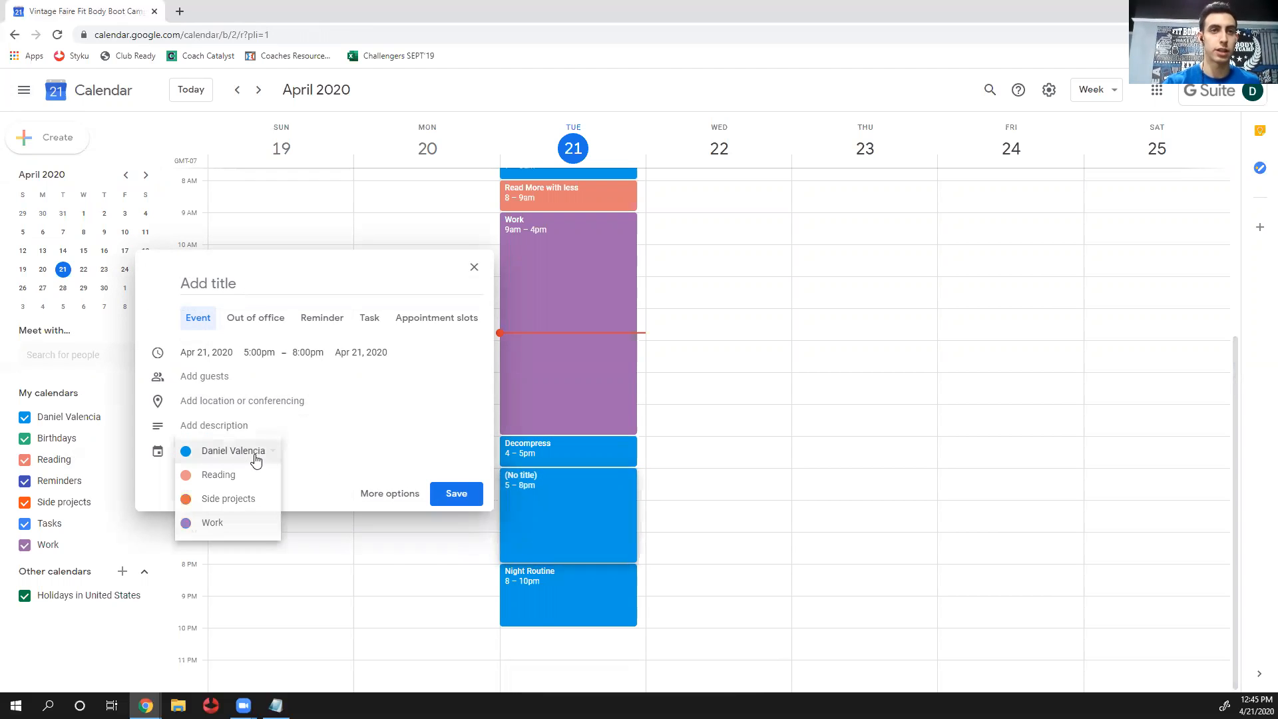
{"action": "left_click", "coordinate": [228, 501]}
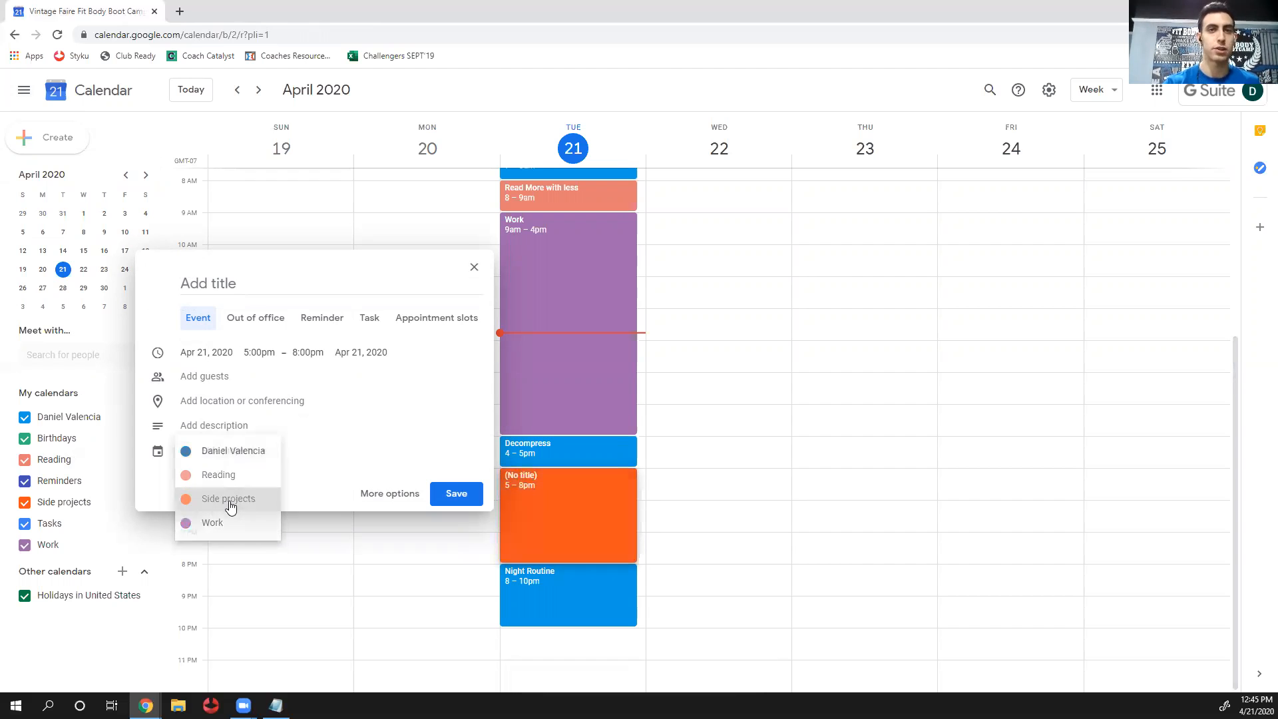
{"action": "left_click", "coordinate": [286, 288]}
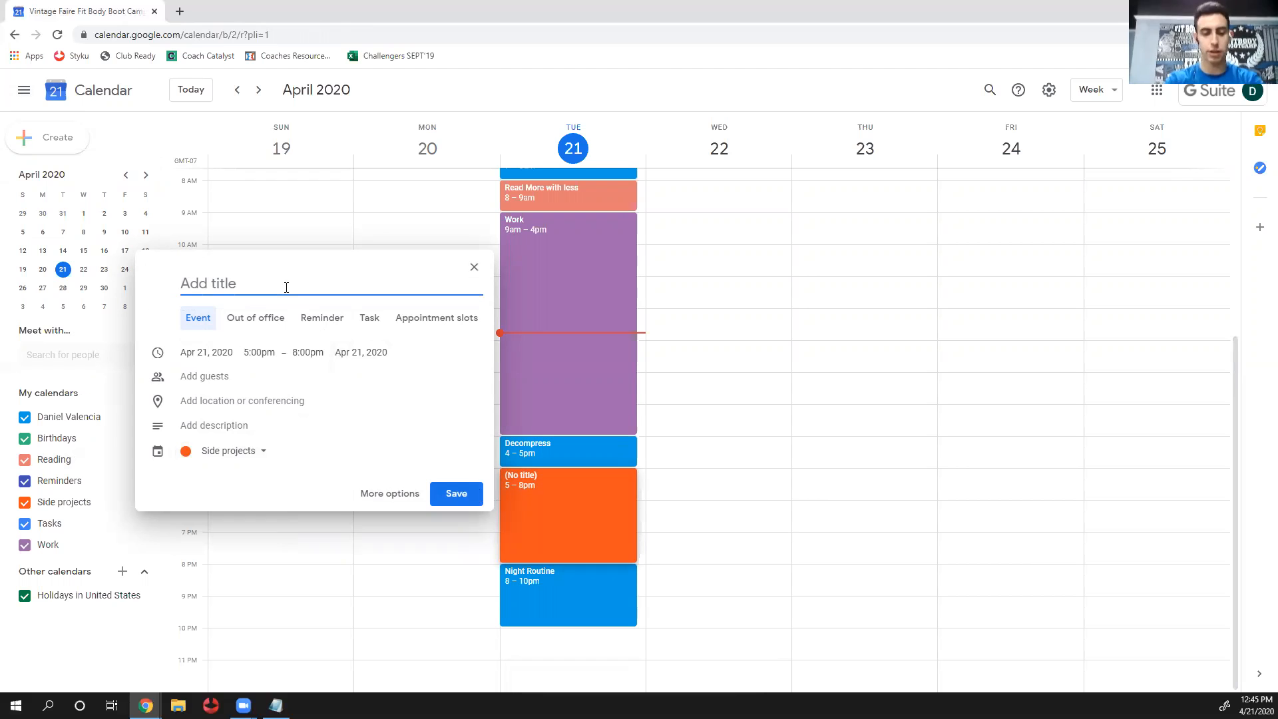
{"action": "type", "text": "KNitting"}
{"action": "right_click", "coordinate": [208, 291]}
{"action": "left_click", "coordinate": [221, 301]}
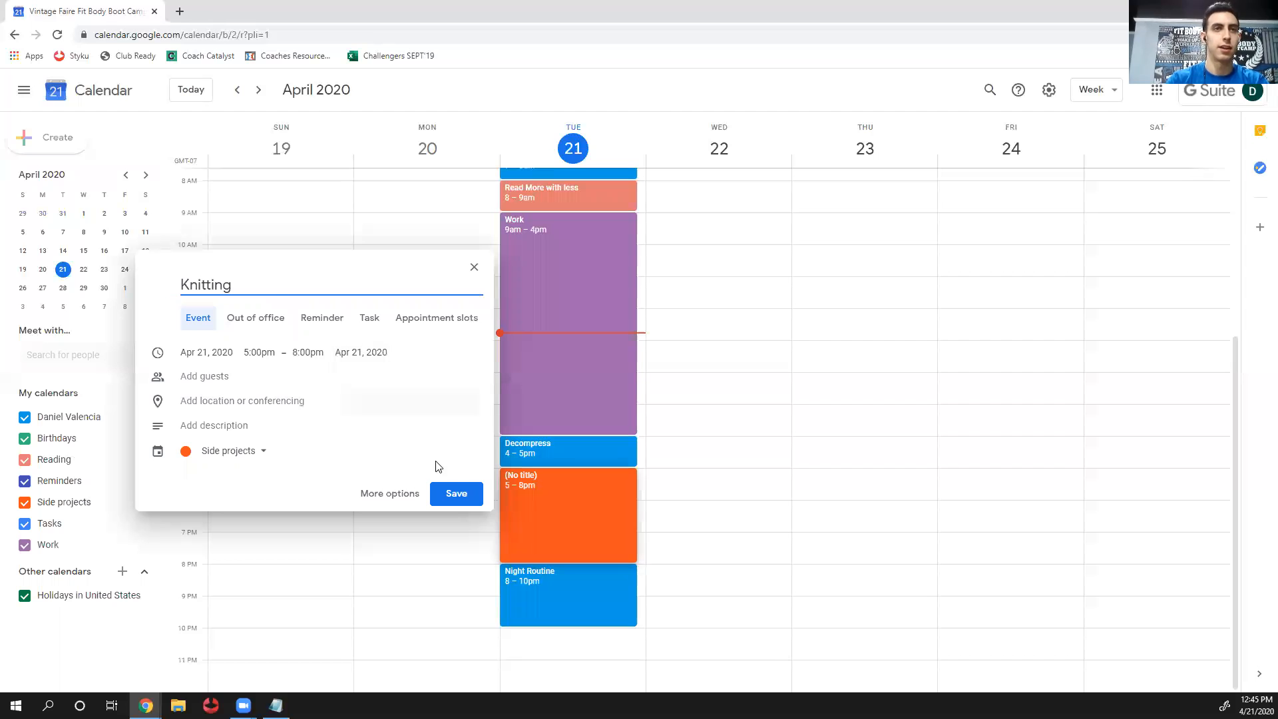
{"action": "left_click", "coordinate": [456, 493]}
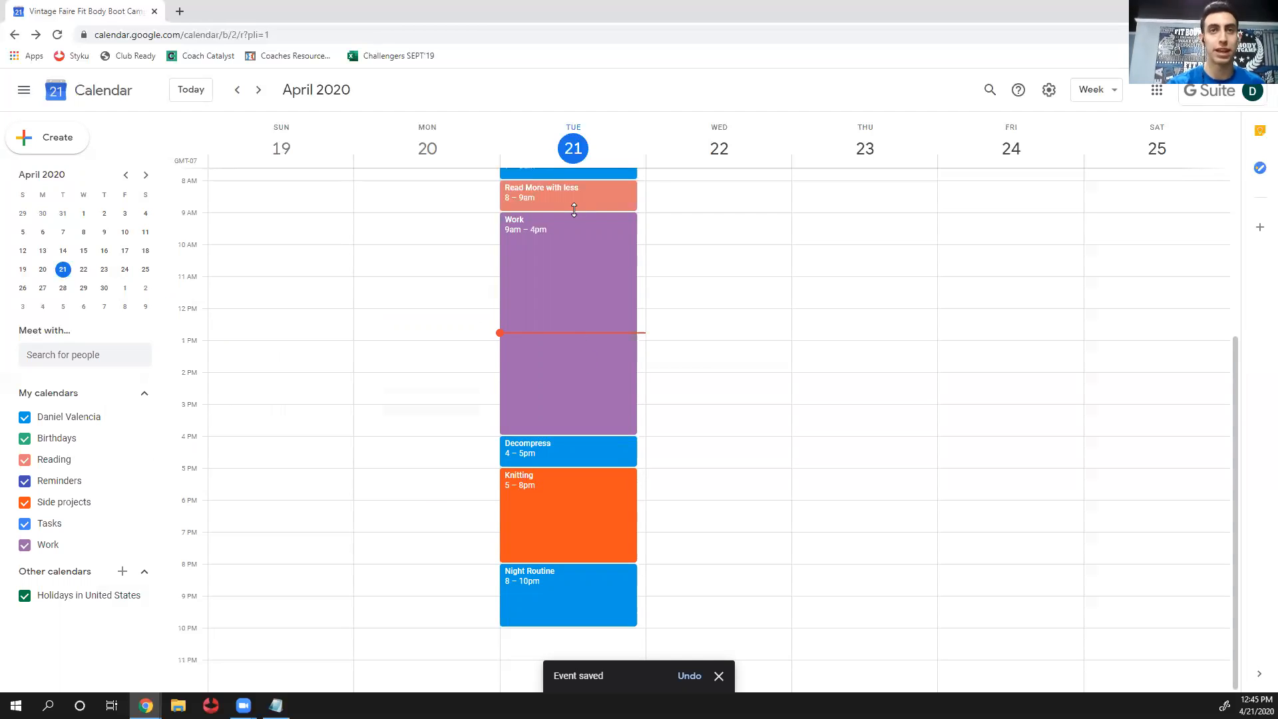
{"action": "scroll", "coordinate": [573, 210], "scroll_direction": "up", "scroll_amount": 2}
{"action": "scroll", "coordinate": [576, 211], "scroll_direction": "down", "scroll_amount": 1}
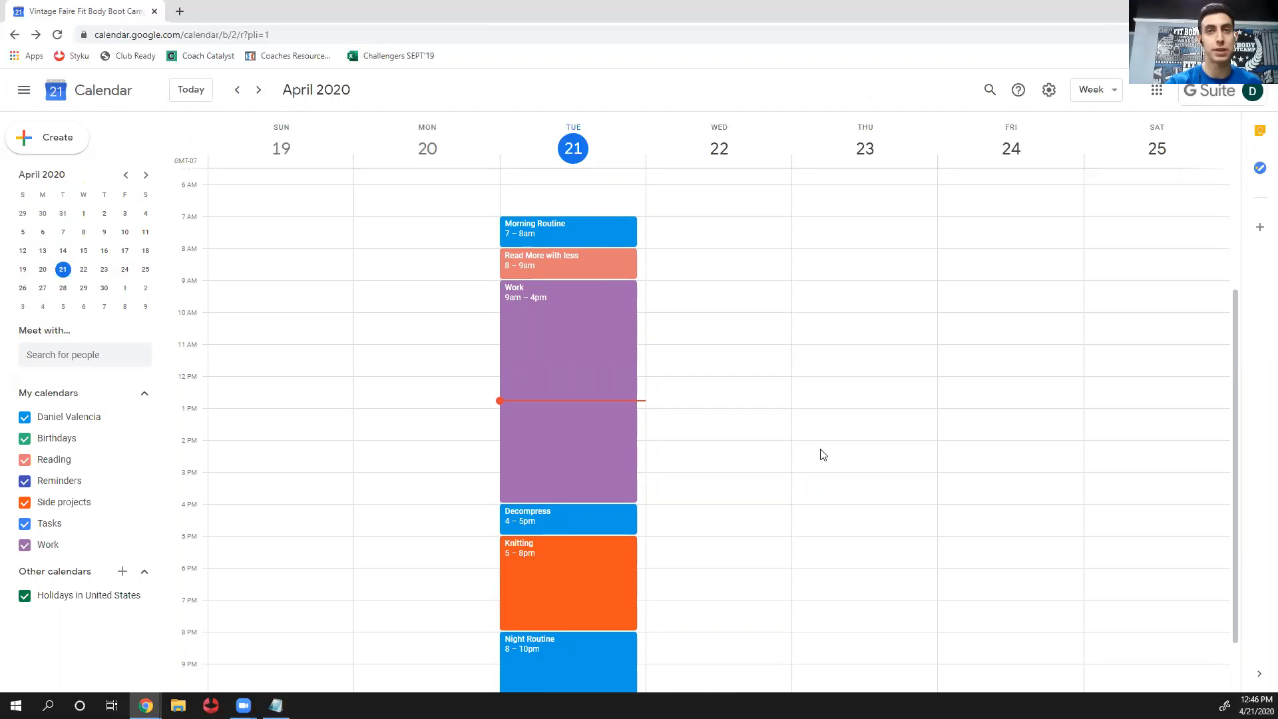
{"action": "left_click", "coordinate": [609, 238]}
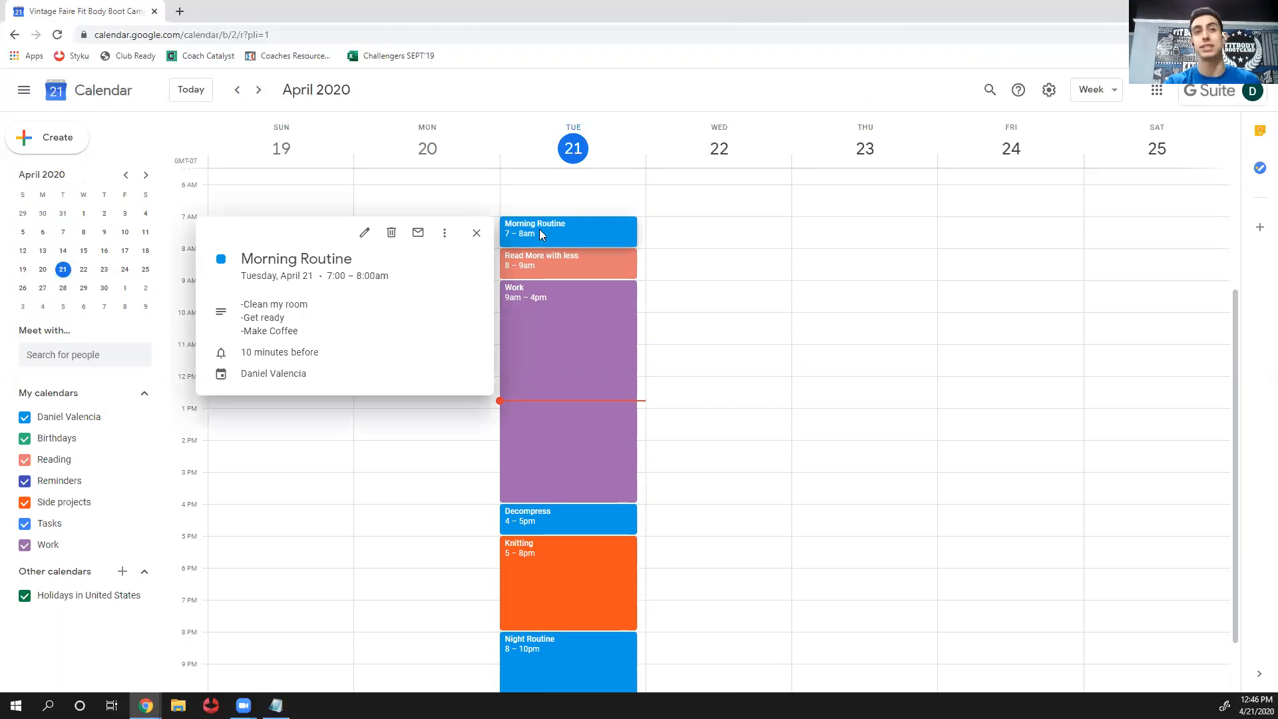
{"action": "left_click", "coordinate": [443, 234]}
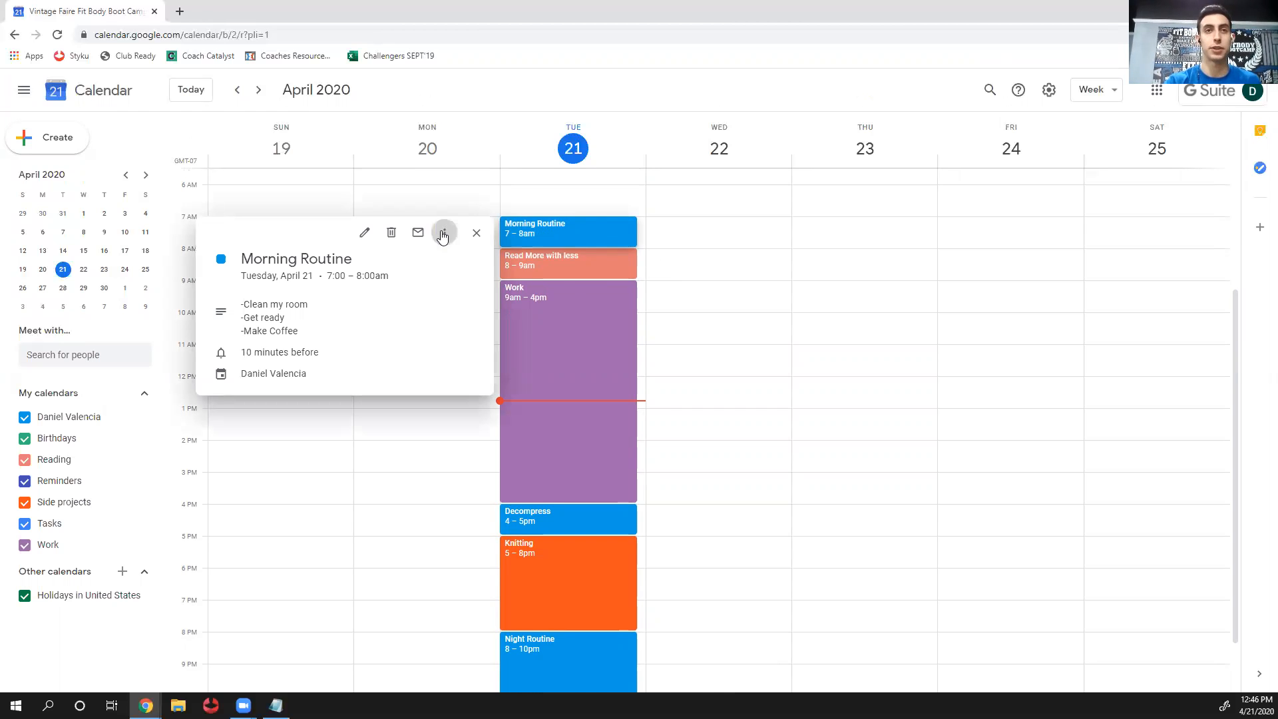
{"action": "left_click", "coordinate": [583, 251]}
{"action": "left_click", "coordinate": [586, 235]}
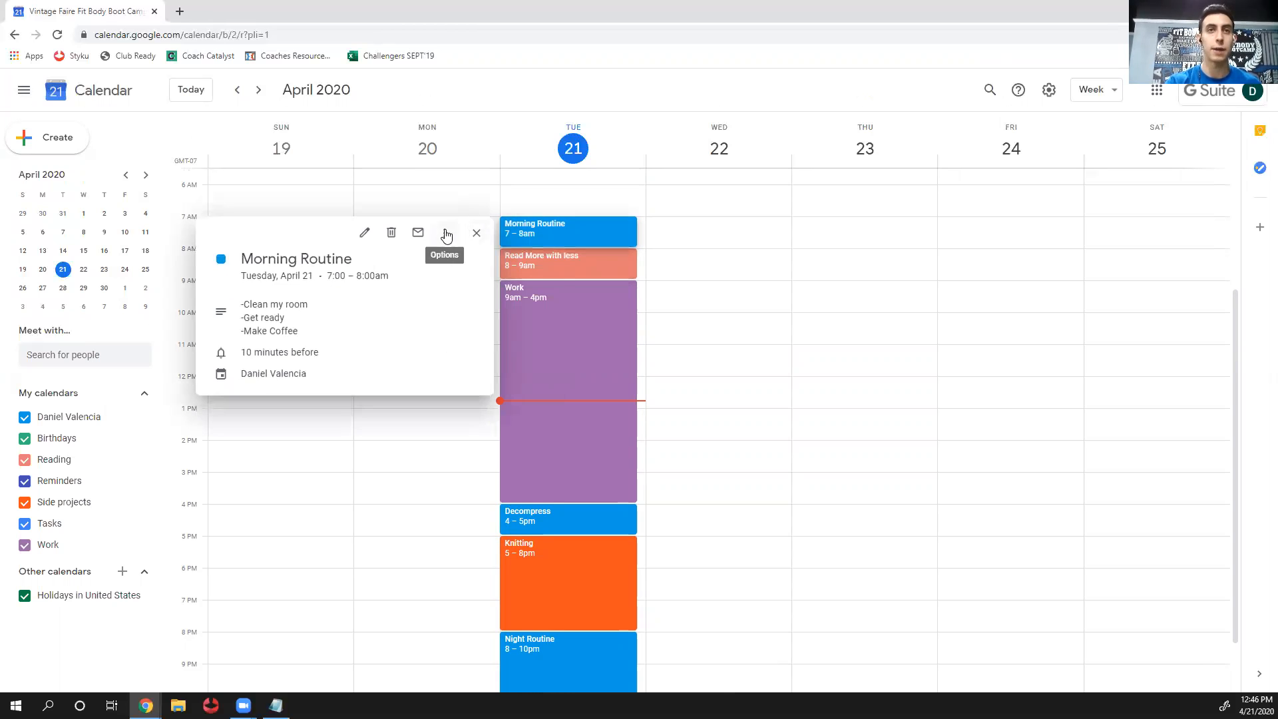
{"action": "left_click", "coordinate": [444, 232]}
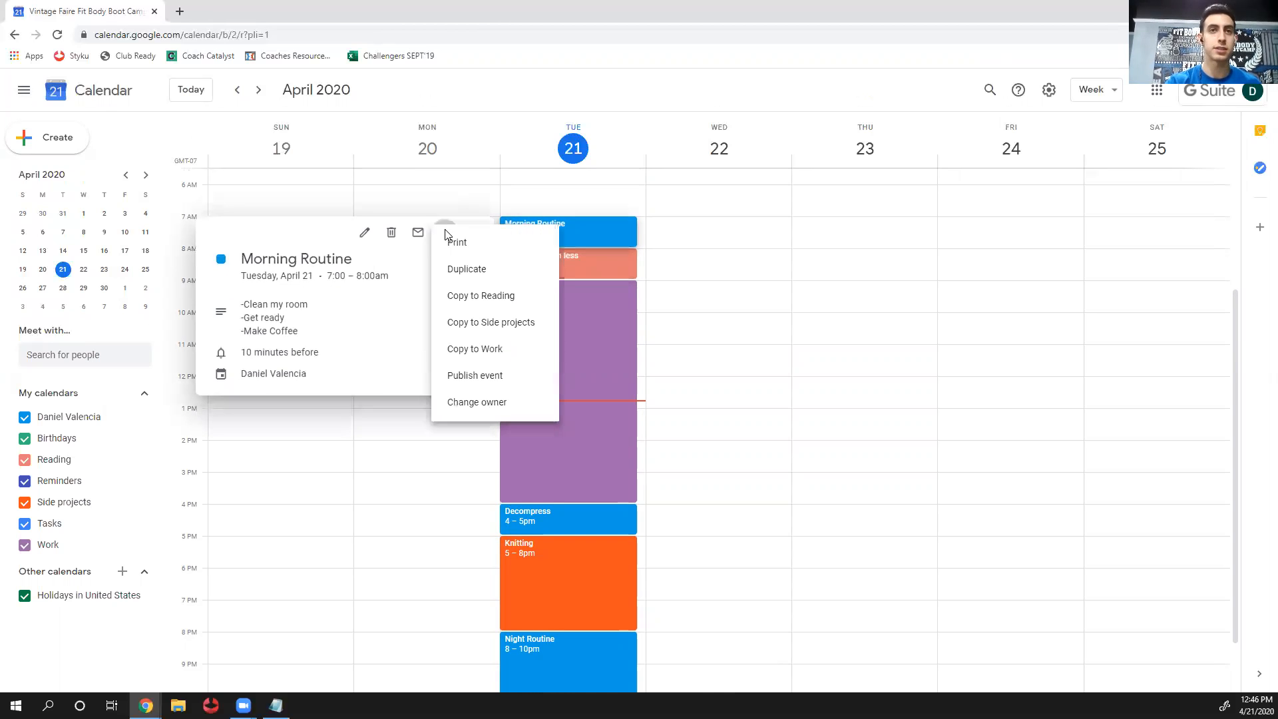
{"action": "left_click", "coordinate": [466, 270]}
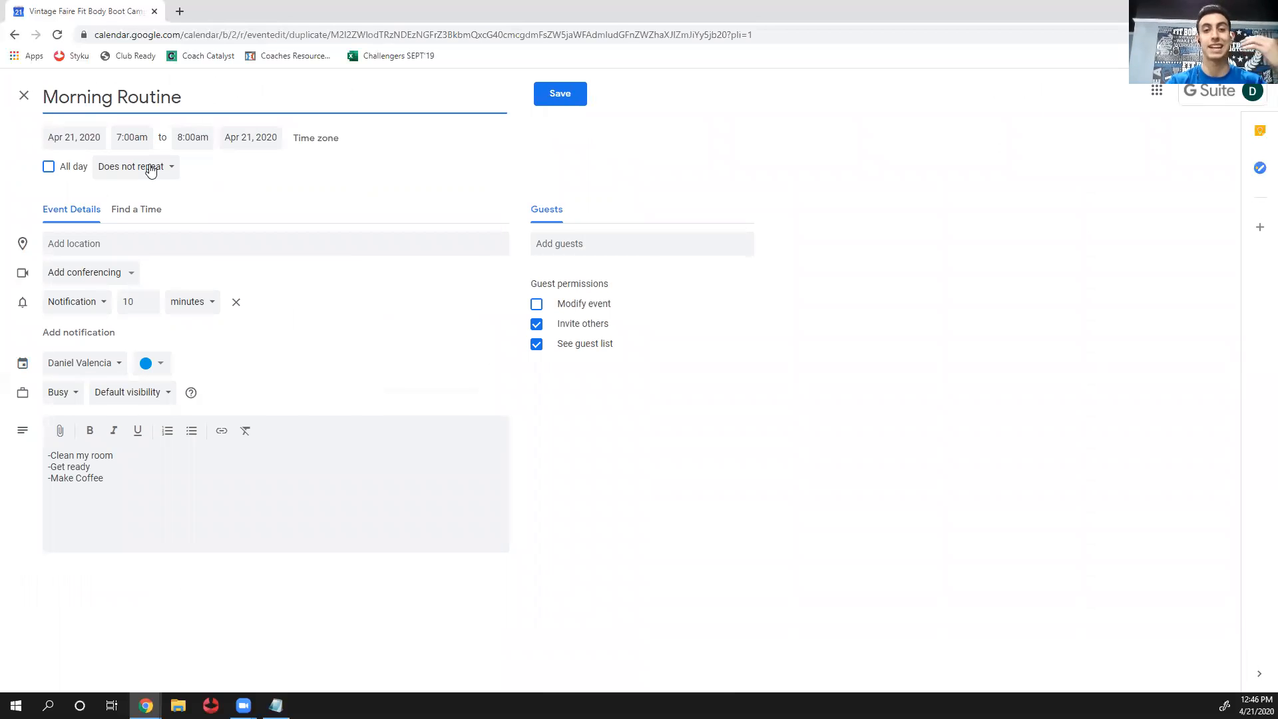
{"action": "left_click", "coordinate": [24, 95]}
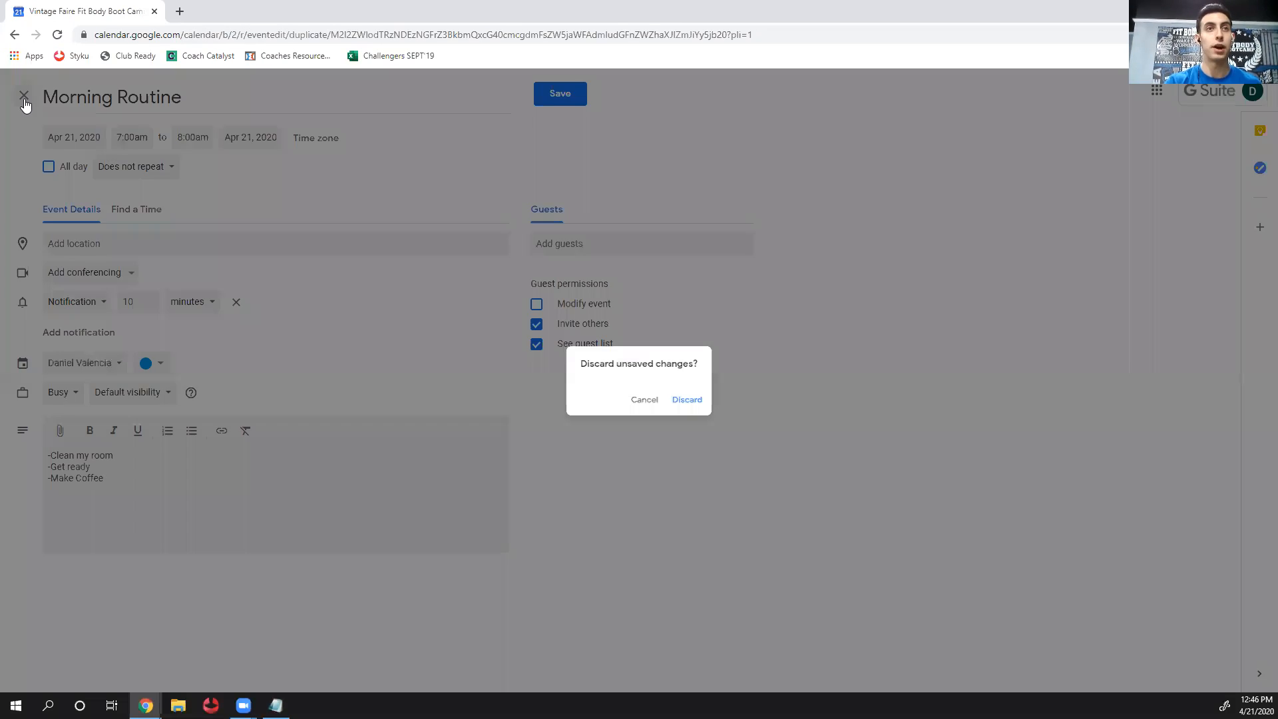
{"action": "left_click", "coordinate": [694, 402]}
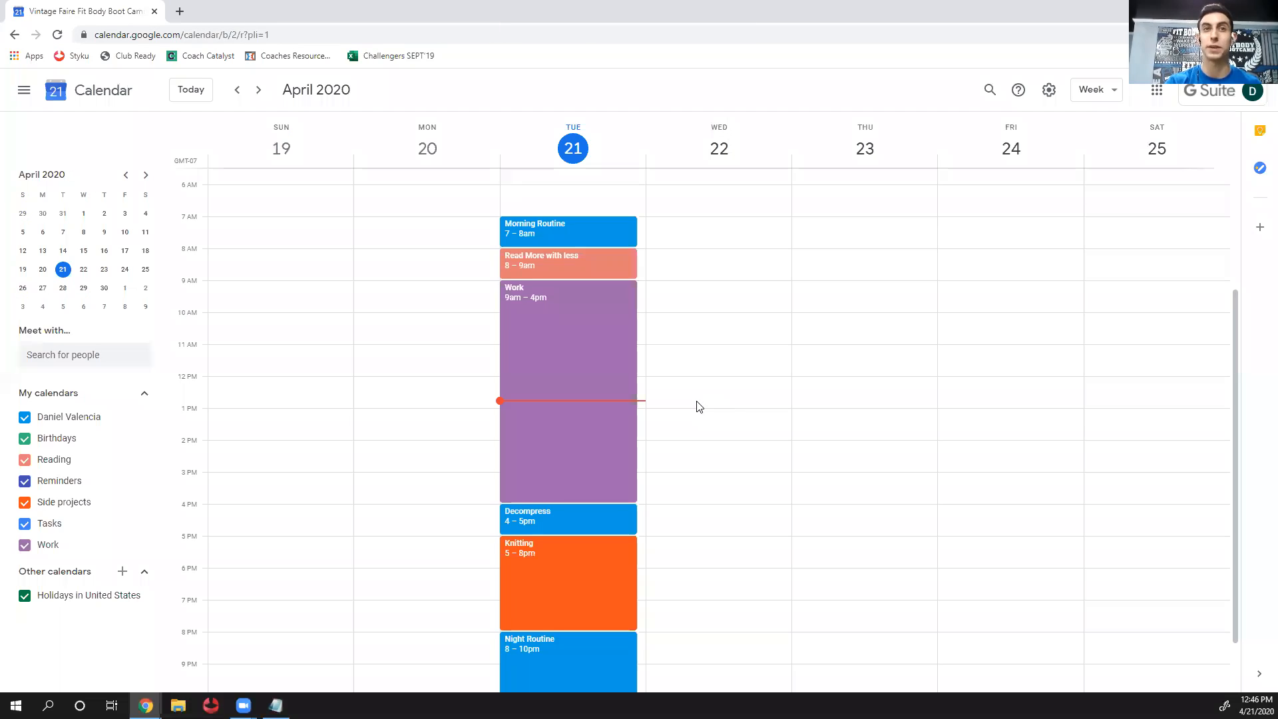
Edit the Morning Routine event on April 21 and set it to repeat every weekday (Monday to Friday)
{"action": "left_click", "coordinate": [578, 233]}
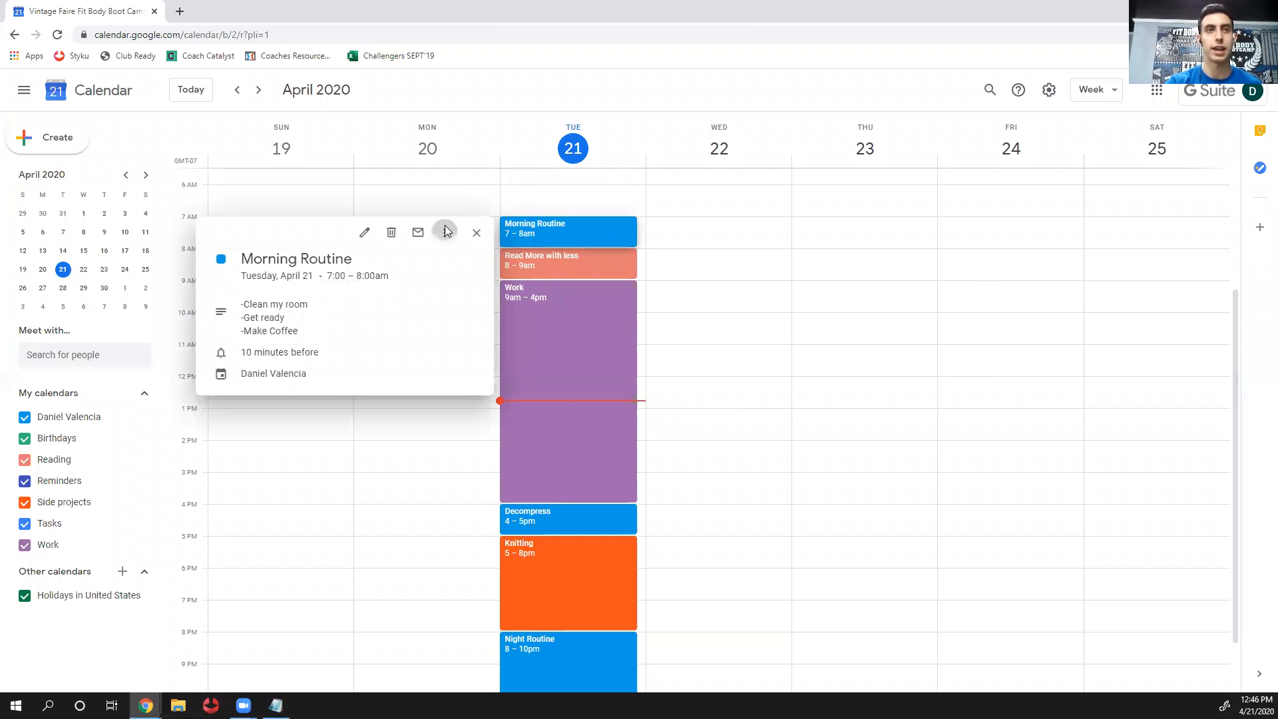
{"action": "left_click", "coordinate": [445, 231]}
{"action": "left_click", "coordinate": [368, 237]}
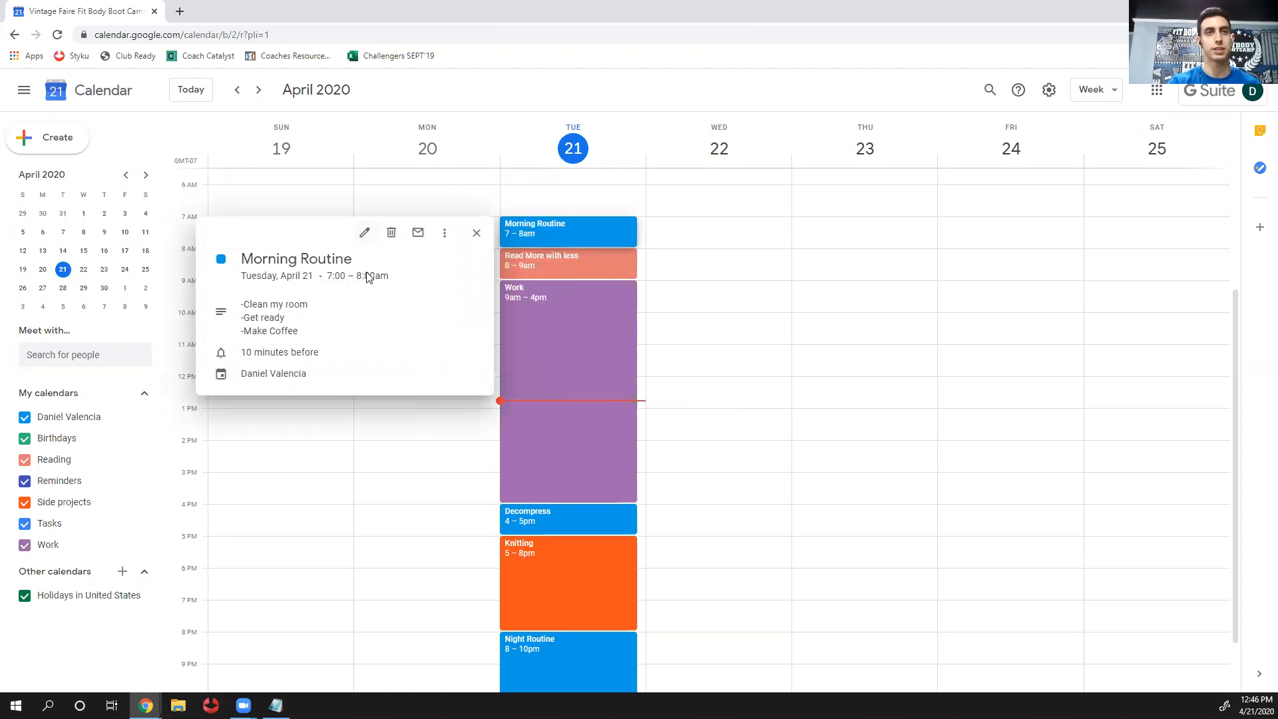
{"action": "left_click", "coordinate": [365, 234]}
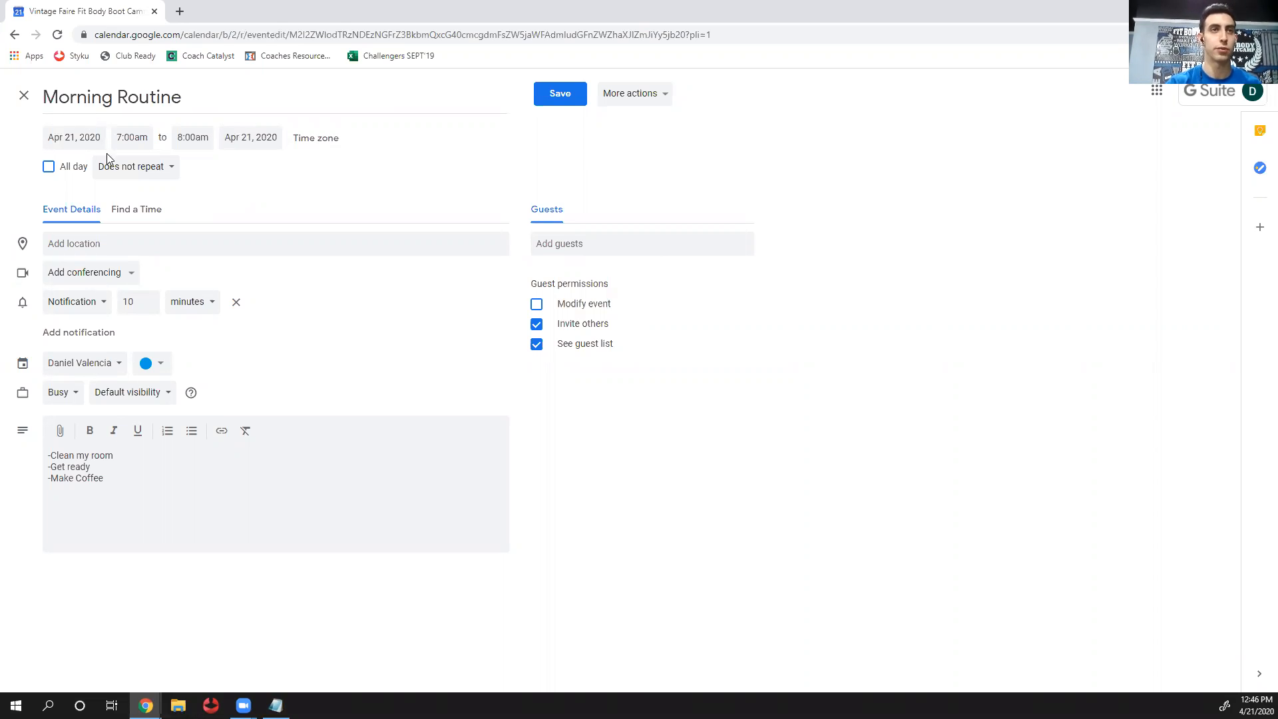
{"action": "left_click", "coordinate": [148, 170]}
{"action": "left_click", "coordinate": [253, 207]}
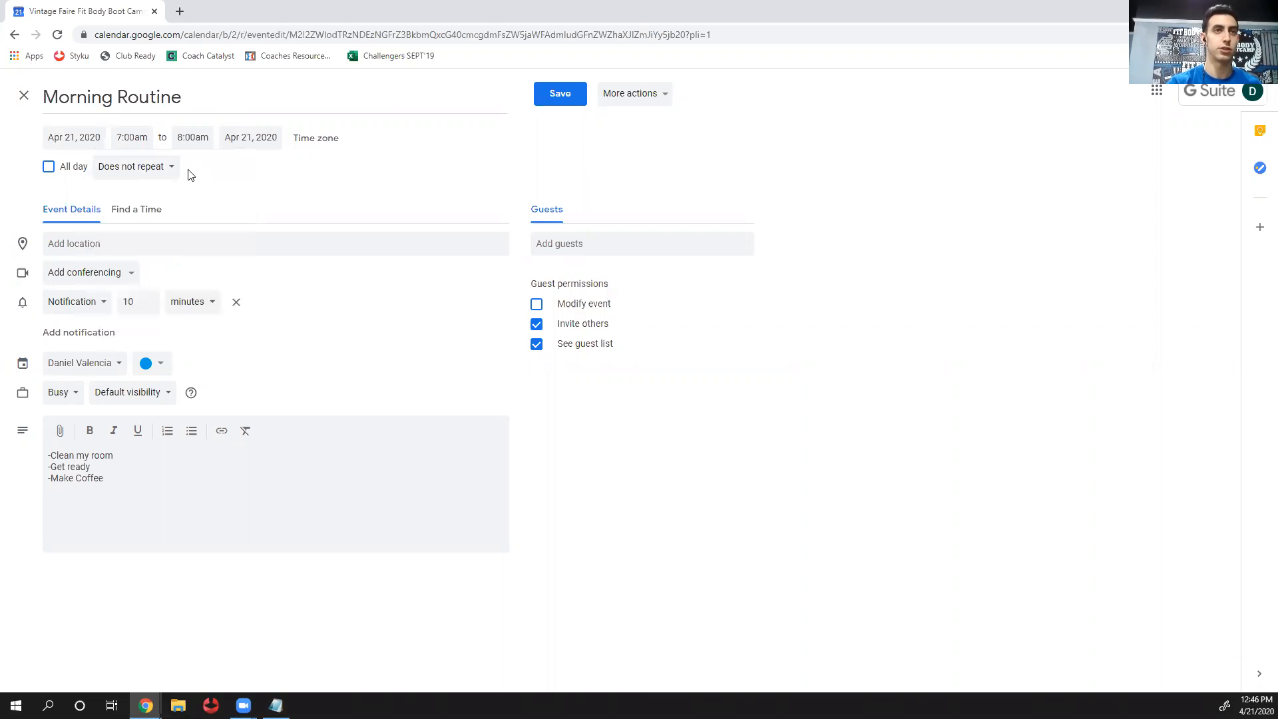
{"action": "left_click", "coordinate": [166, 171]}
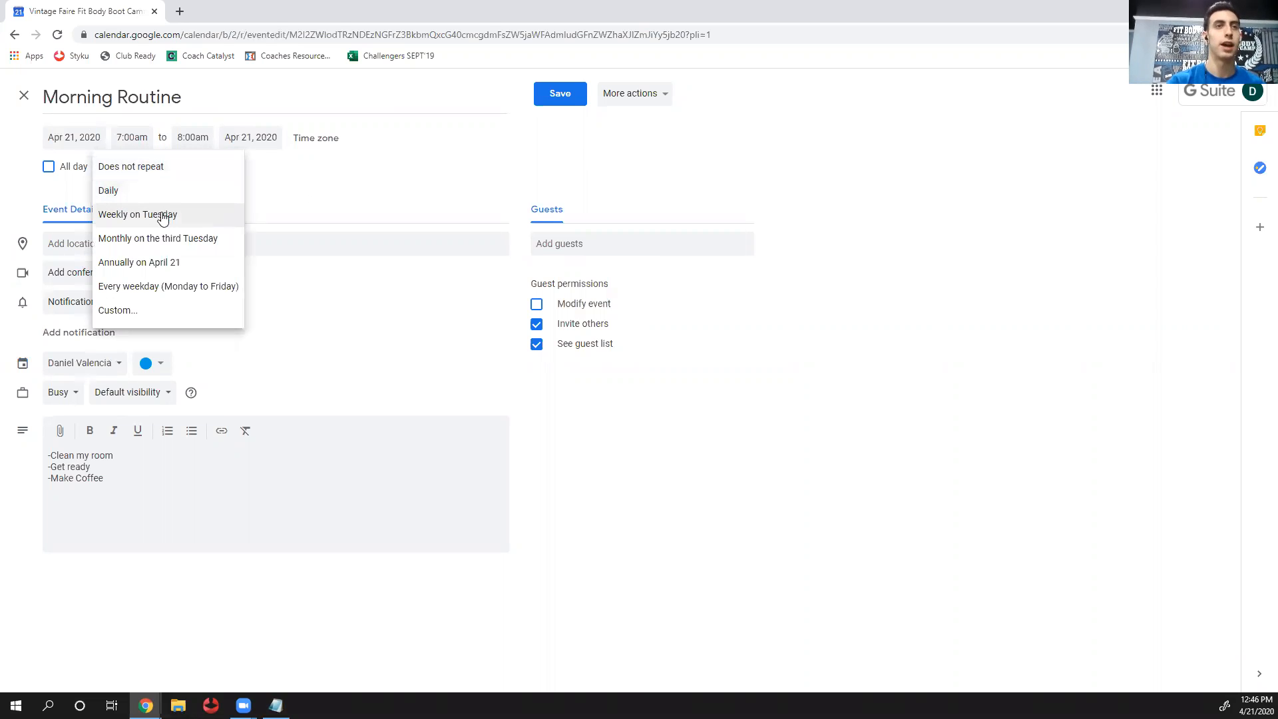
{"action": "left_click", "coordinate": [169, 288]}
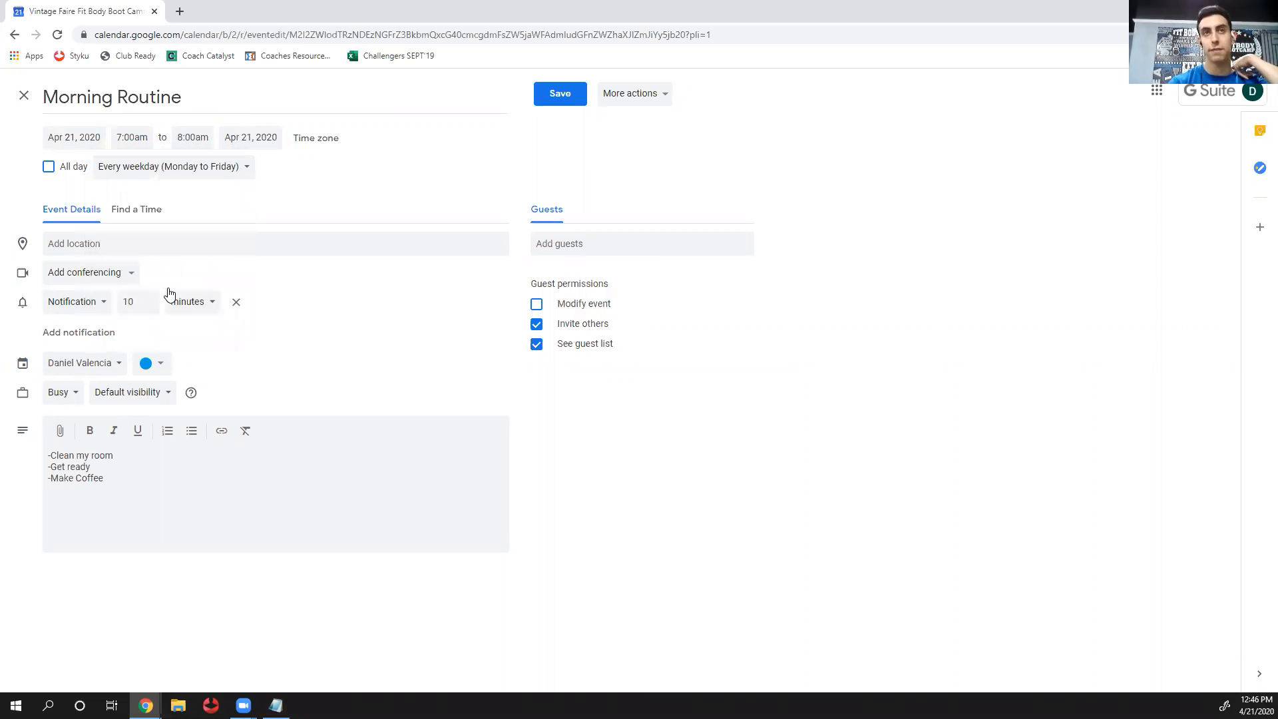
Save the repeating Morning Routine event, check the following weeks for it, and return to the week of April 19
{"action": "left_click", "coordinate": [559, 93]}
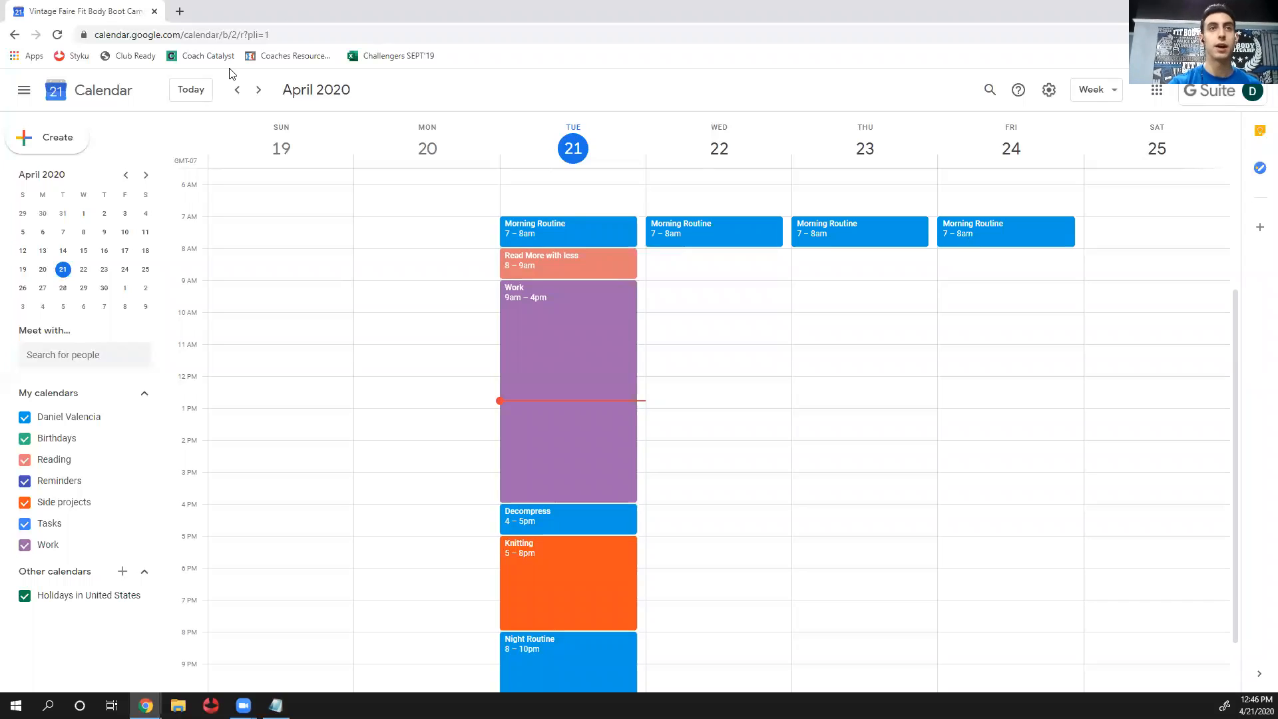
{"action": "left_click", "coordinate": [256, 92]}
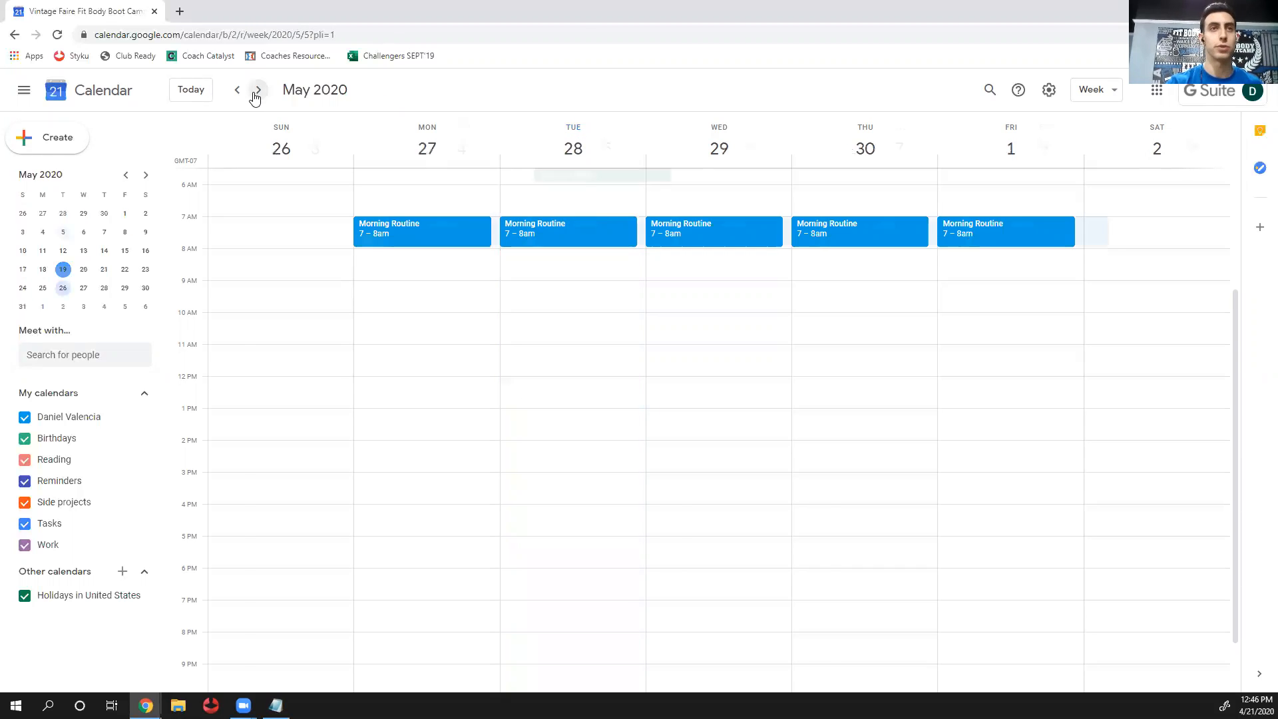
{"action": "left_click", "coordinate": [257, 91]}
{"action": "left_click", "coordinate": [237, 91]}
{"action": "left_click", "coordinate": [237, 91]}
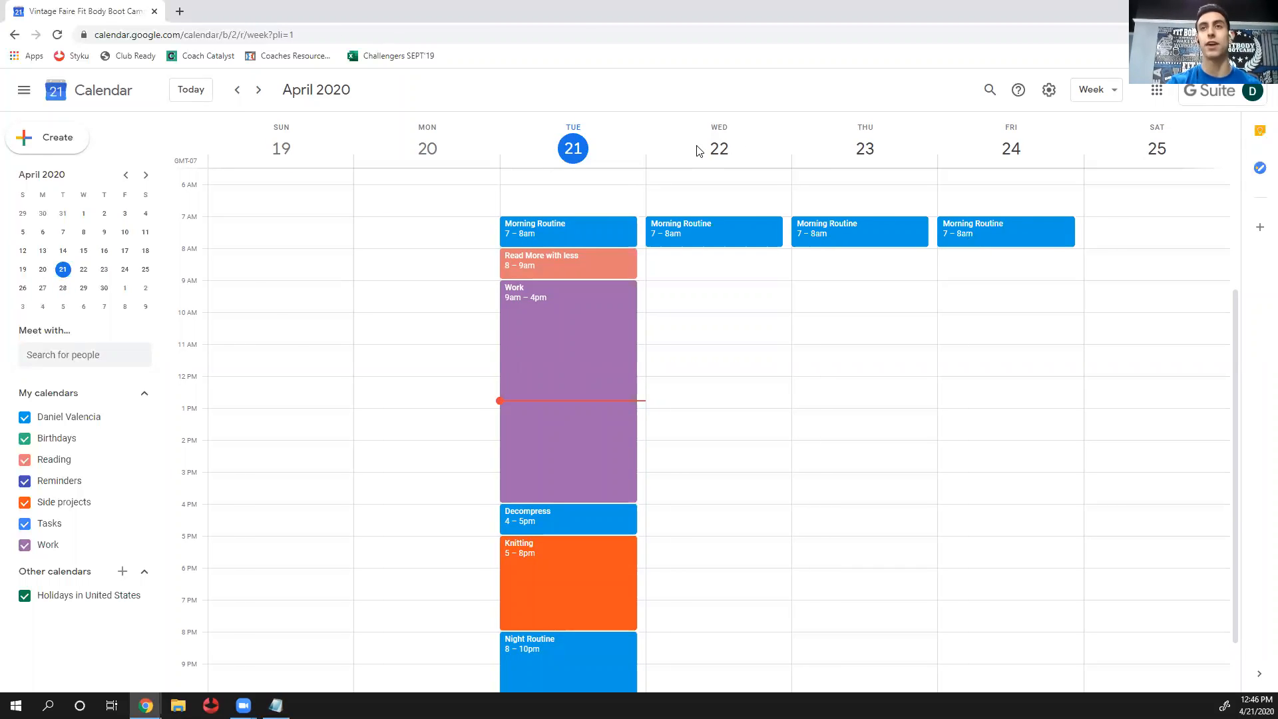
Switch to the month view and examine the Morning Routine repeats in the neighbouring months, ending on April 2020
{"action": "left_click", "coordinate": [1096, 95]}
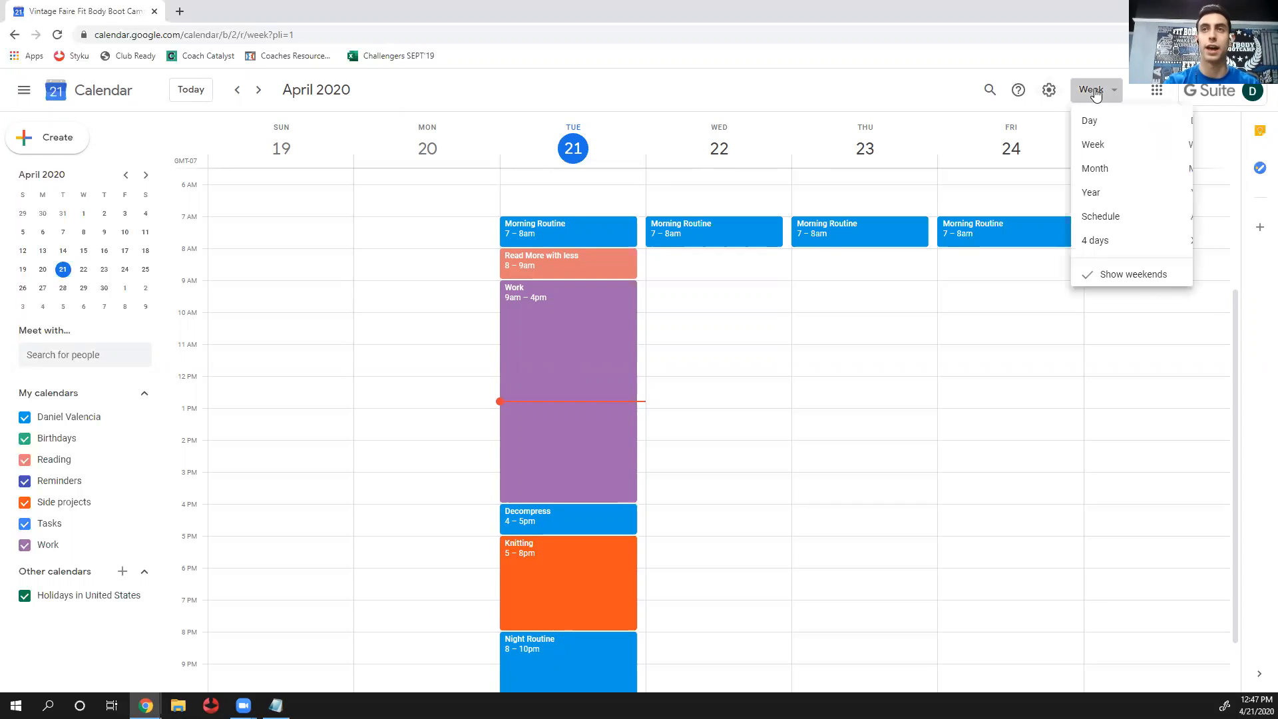
{"action": "left_click", "coordinate": [1127, 181]}
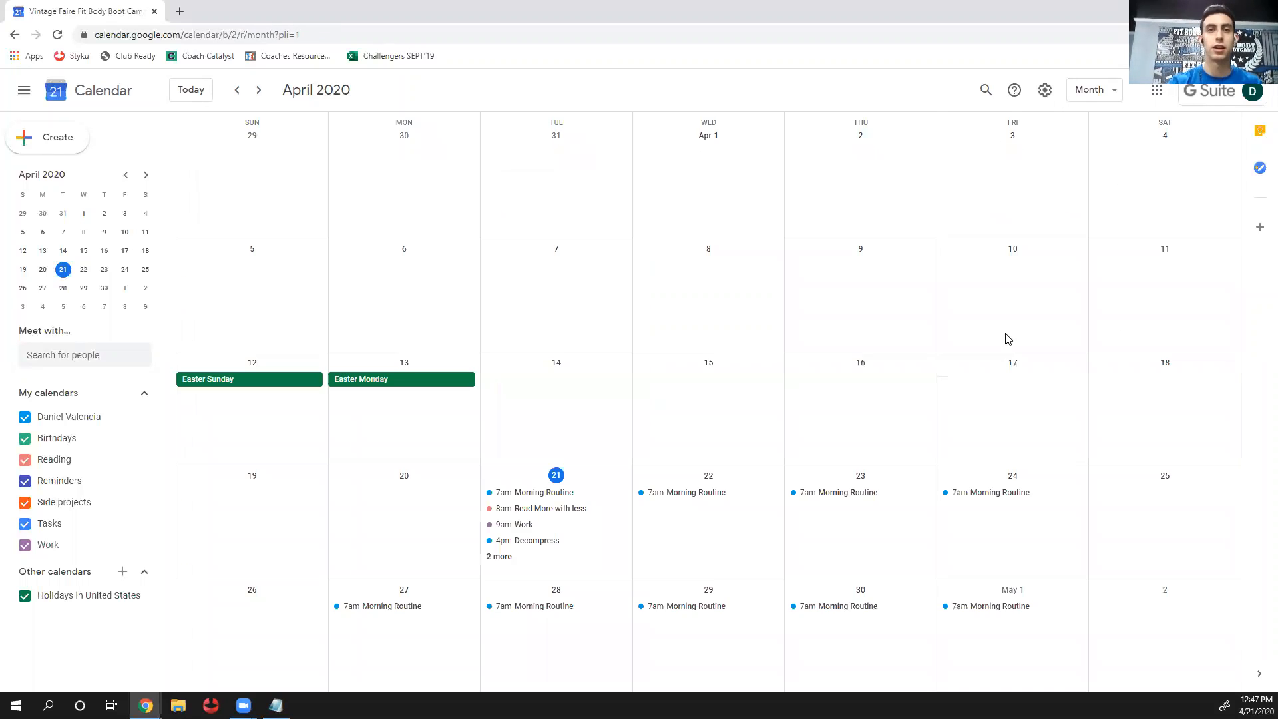
{"action": "scroll", "coordinate": [900, 445], "scroll_direction": "up", "scroll_amount": 2}
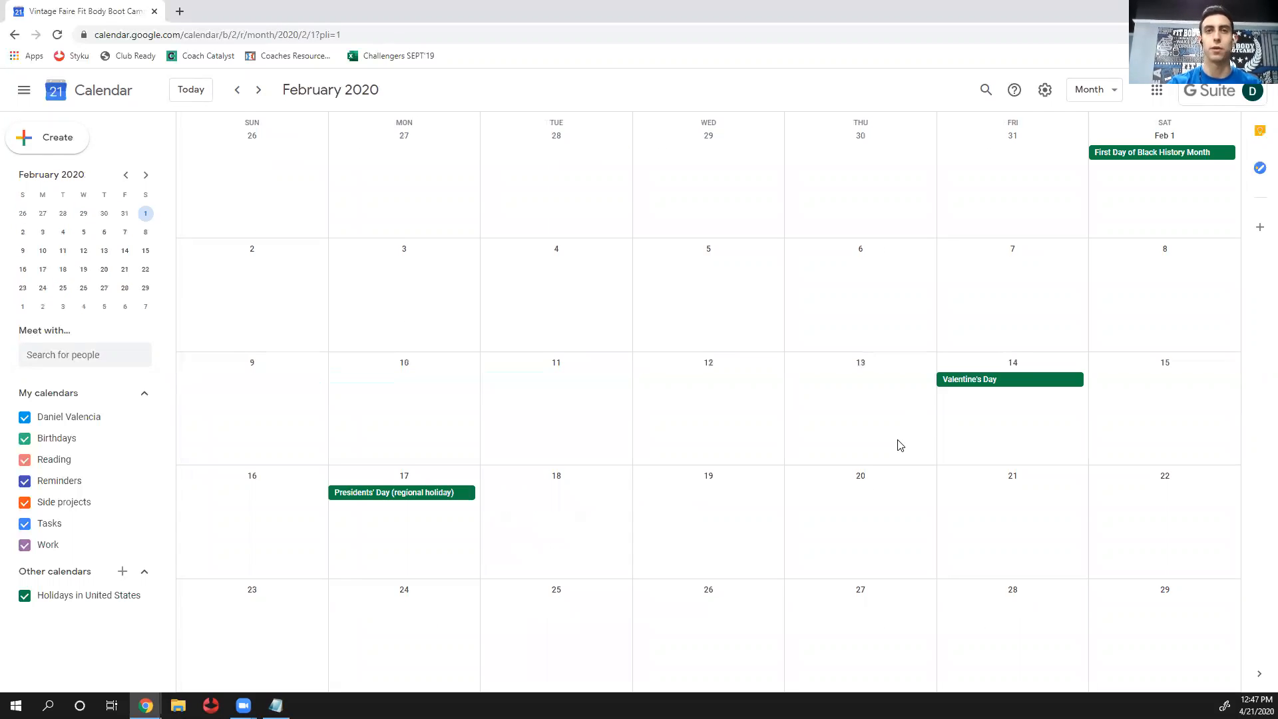
{"action": "scroll", "coordinate": [900, 445], "scroll_direction": "down", "scroll_amount": 1}
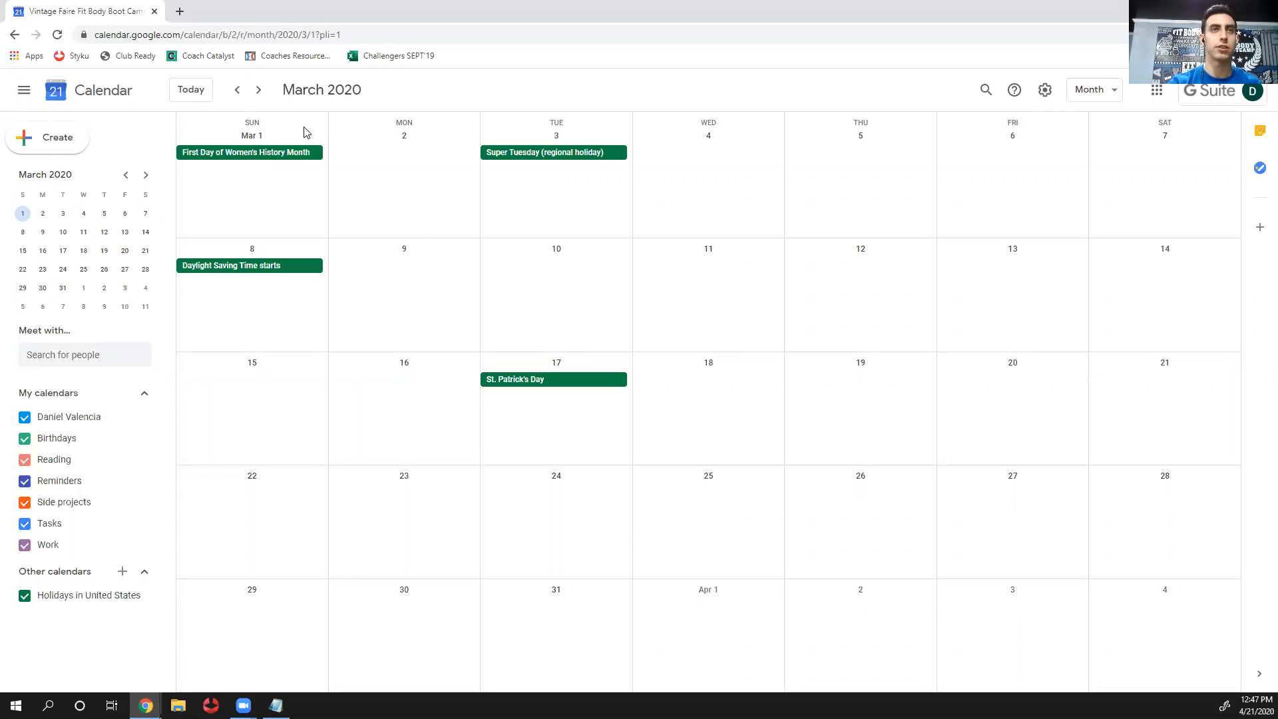
{"action": "left_click", "coordinate": [259, 91]}
{"action": "left_click", "coordinate": [259, 91]}
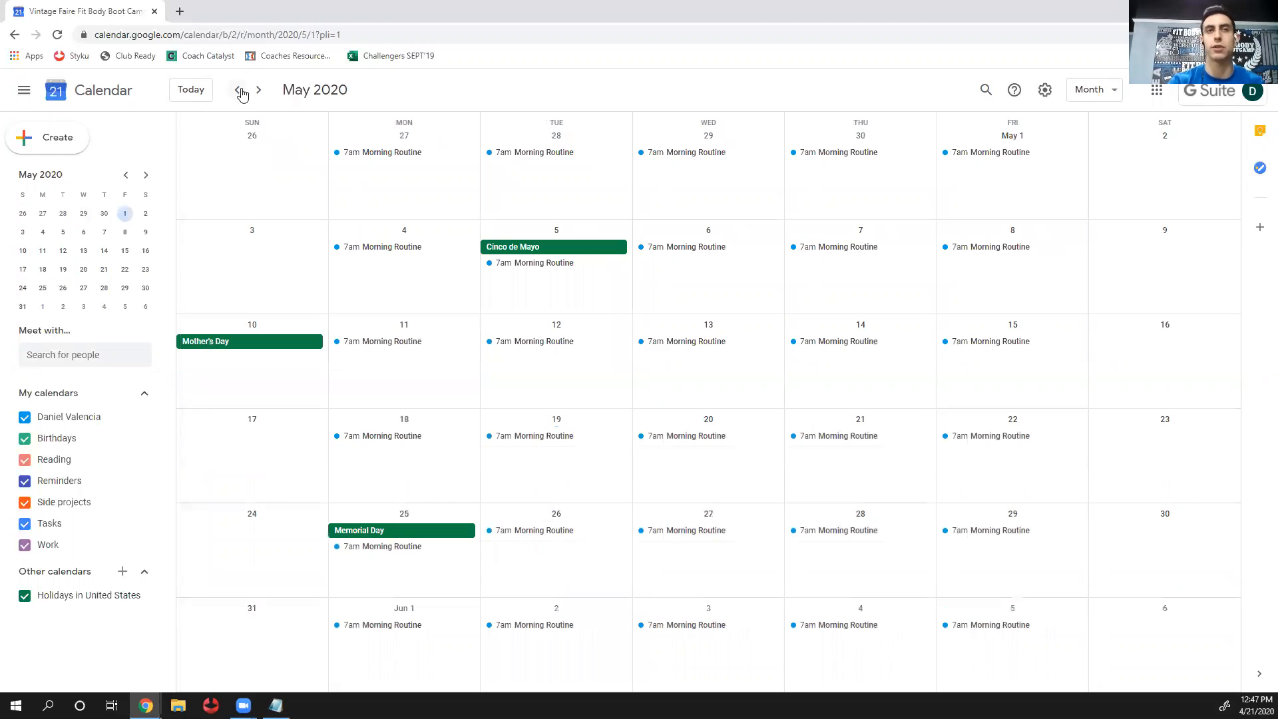
{"action": "left_click", "coordinate": [239, 91]}
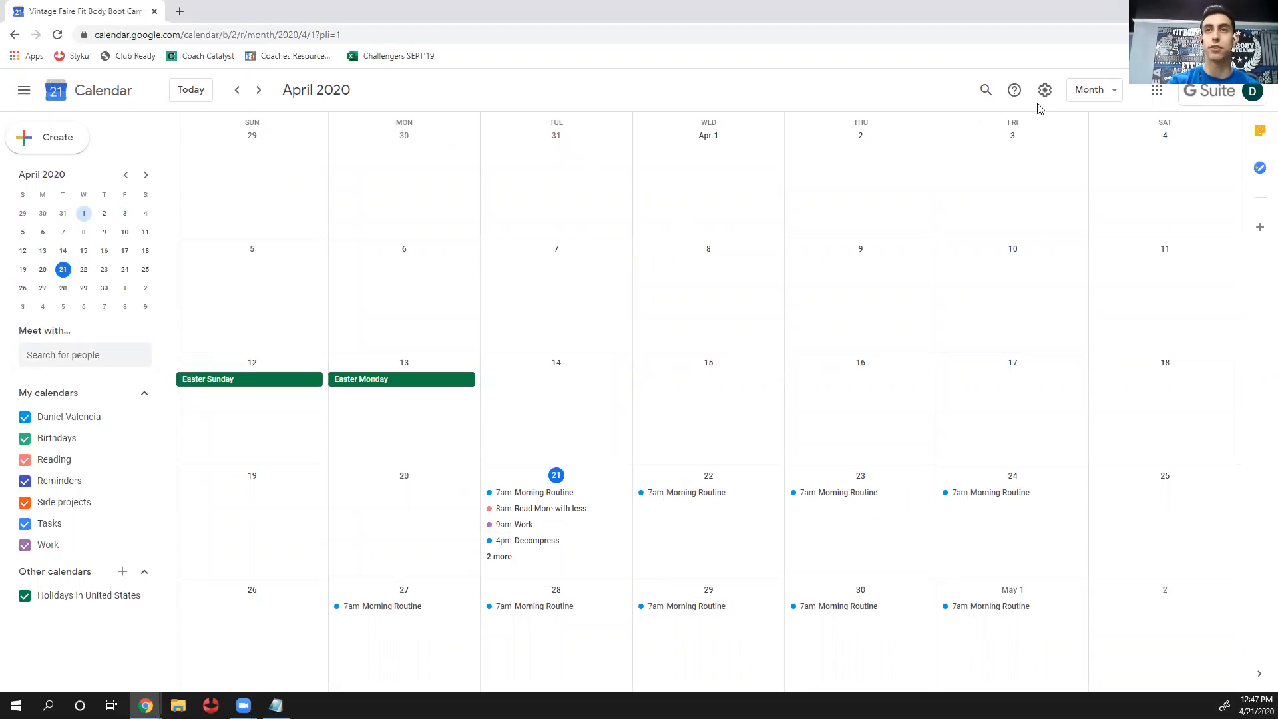
In the week view of April 26 to May 2, move only Monday's Morning Routine event to 5:30–6:30am
{"action": "left_click", "coordinate": [1089, 89]}
{"action": "left_click", "coordinate": [1097, 149]}
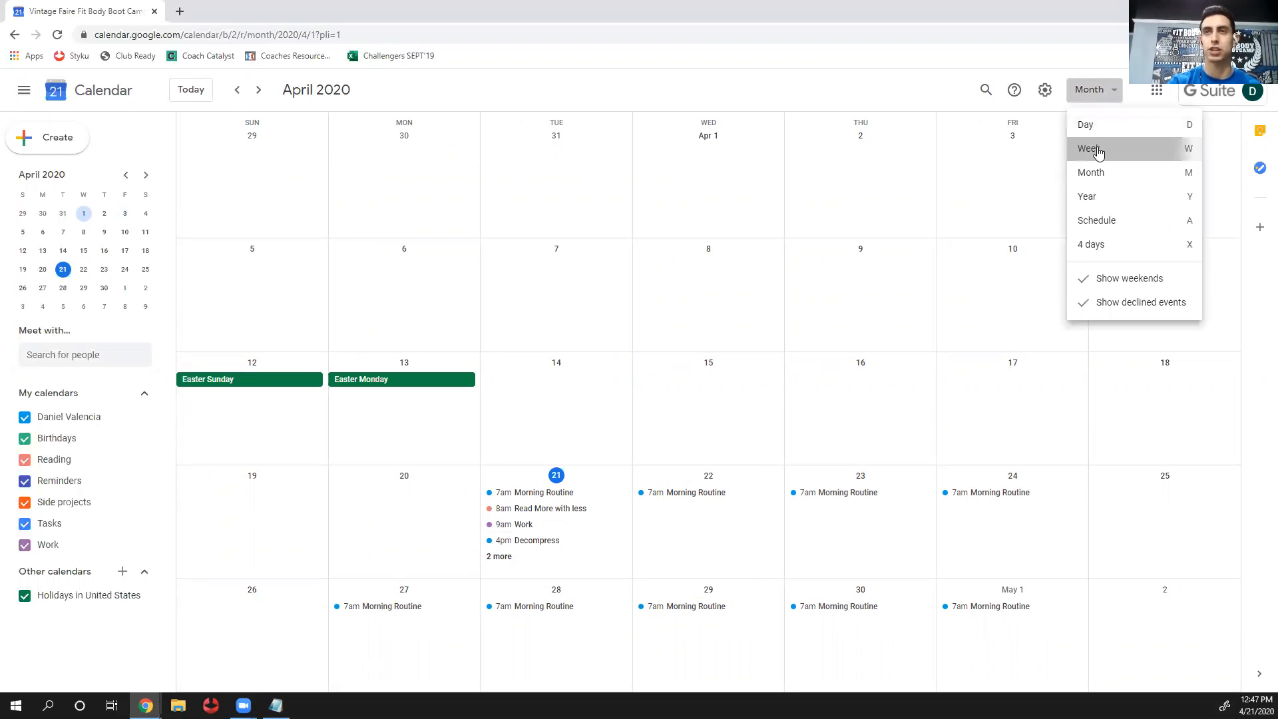
{"action": "scroll", "coordinate": [929, 326], "scroll_direction": "up", "scroll_amount": 3}
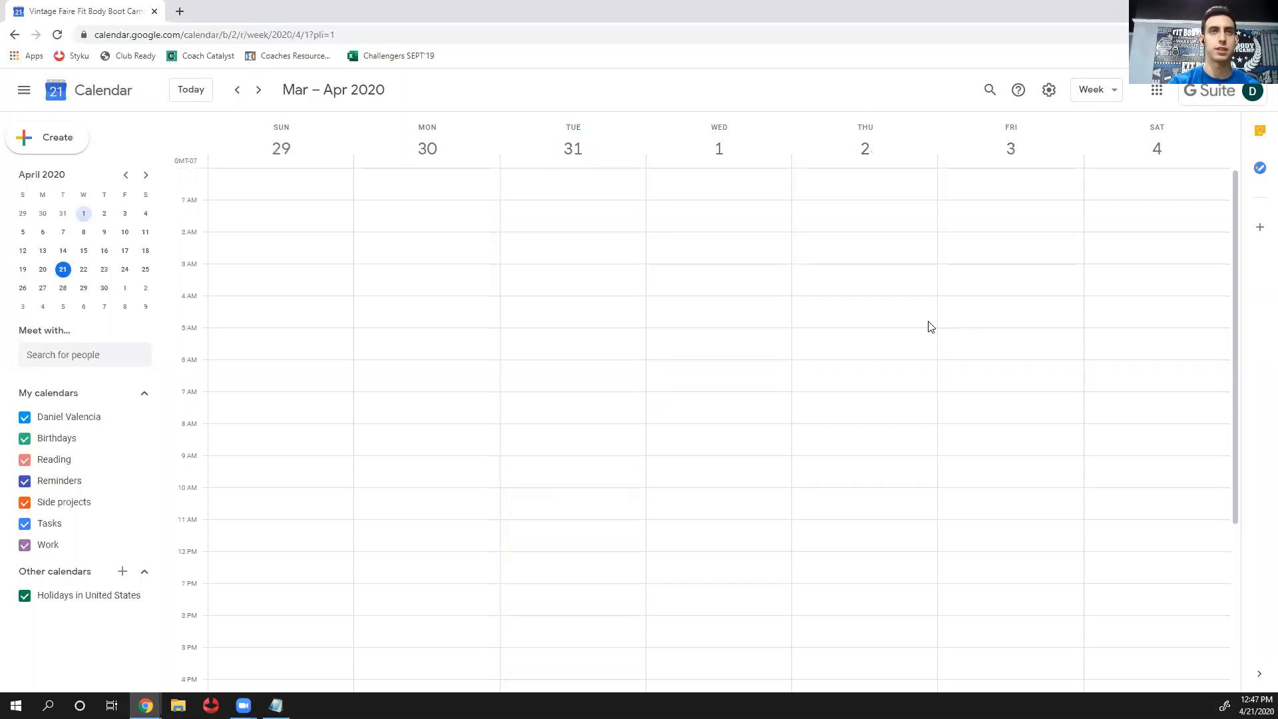
{"action": "left_click", "coordinate": [259, 91]}
{"action": "left_click", "coordinate": [259, 91]}
{"action": "left_click", "coordinate": [259, 90]}
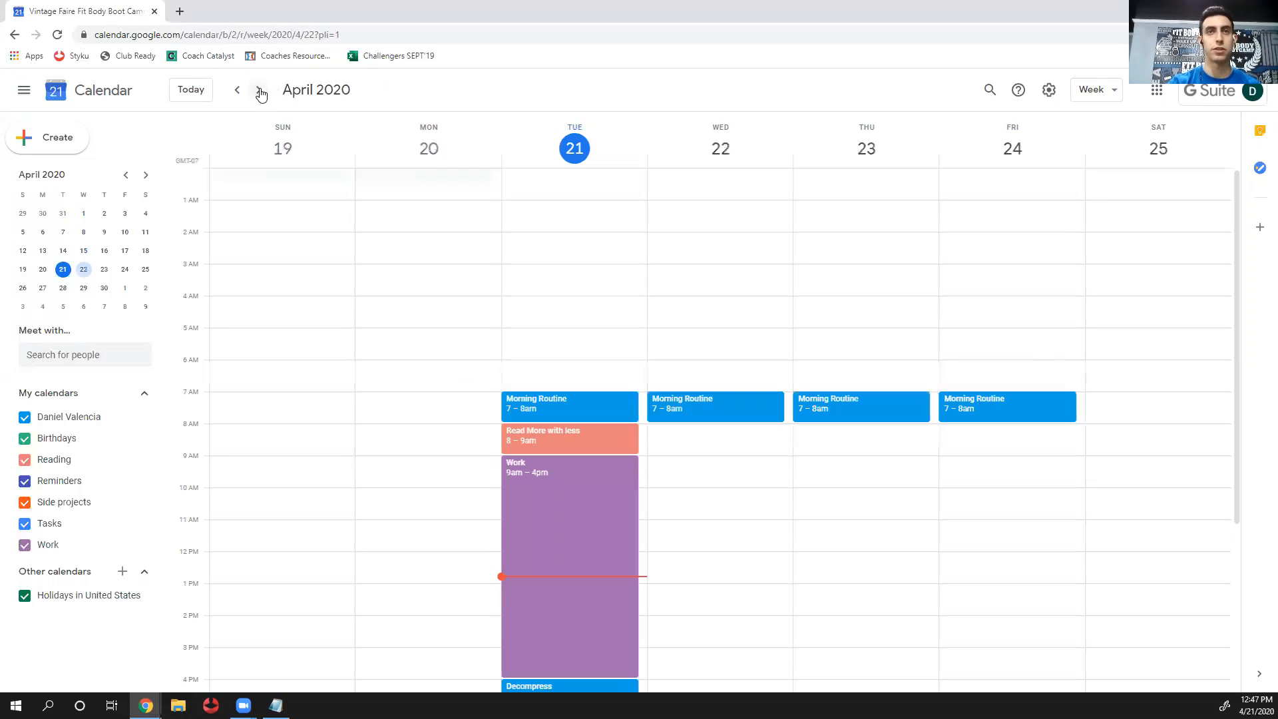
{"action": "left_click", "coordinate": [258, 91]}
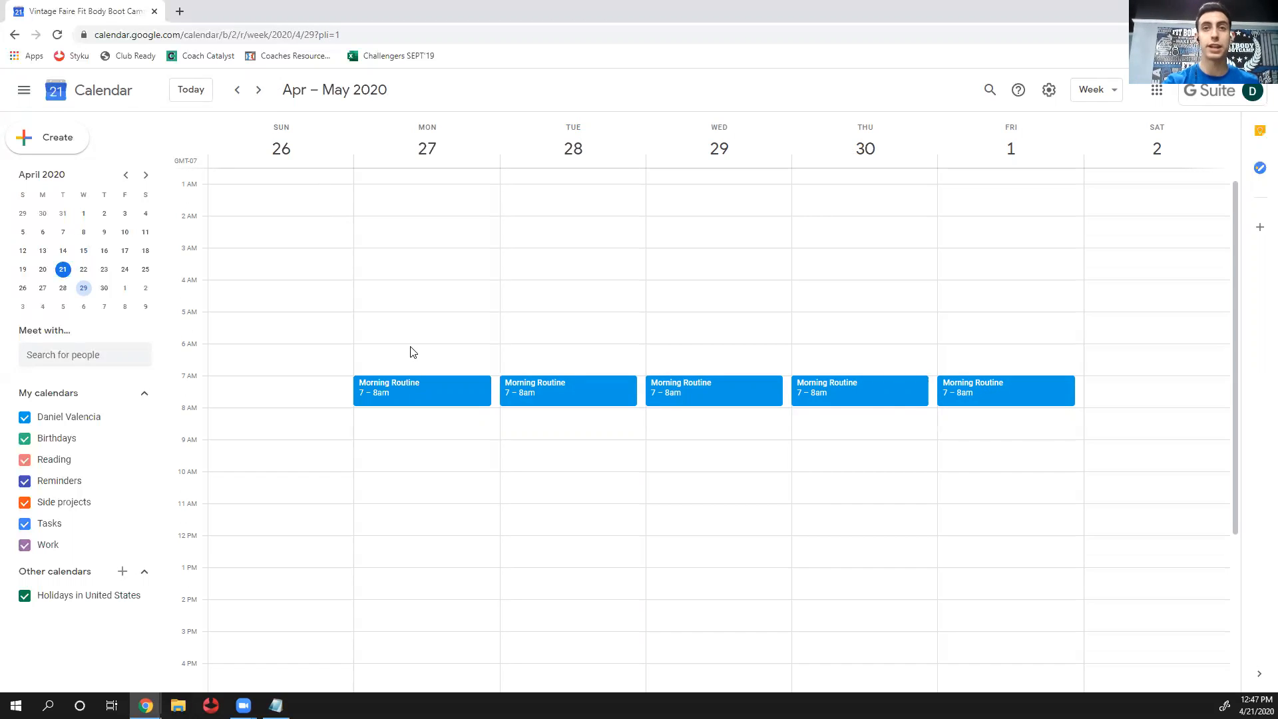
{"action": "left_click_drag", "start_coordinate": [406, 392], "coordinate": [407, 334]}
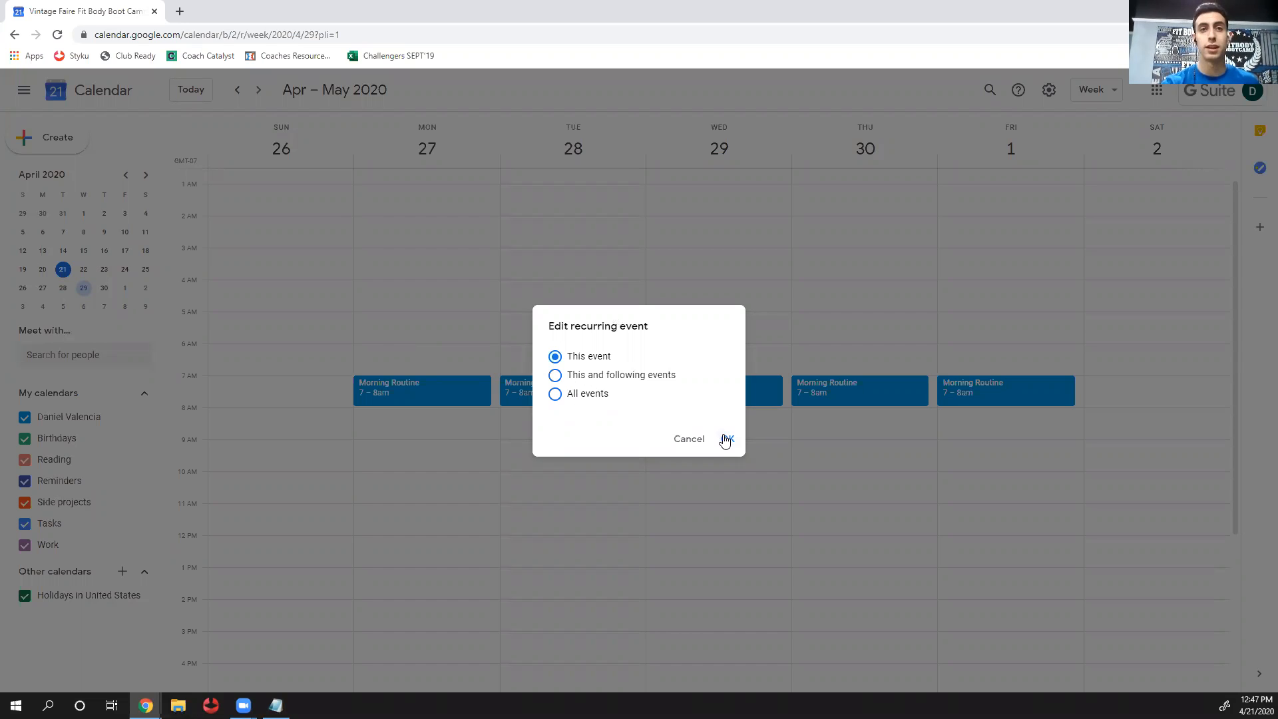
{"action": "left_click", "coordinate": [726, 438]}
Move the Tuesday, April 28 Morning Routine to 8–9am, applying the change to this and following events
{"action": "left_click", "coordinate": [533, 388]}
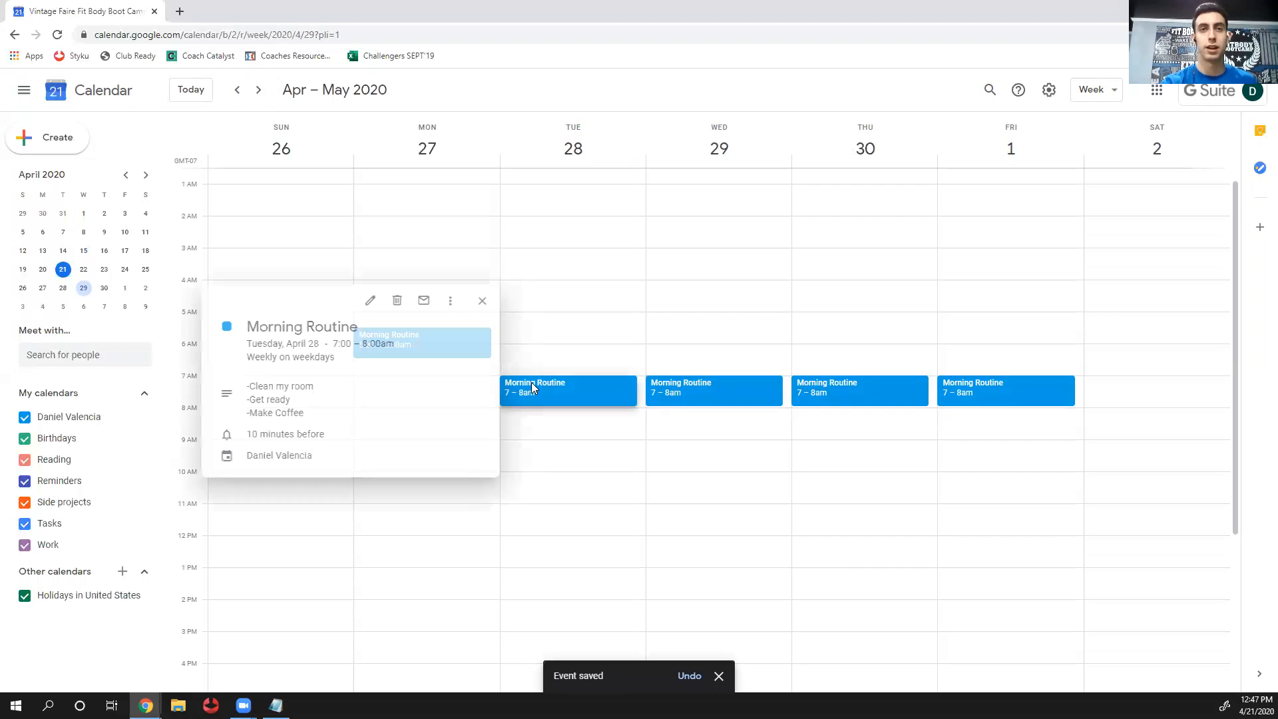
{"action": "left_click", "coordinate": [475, 303]}
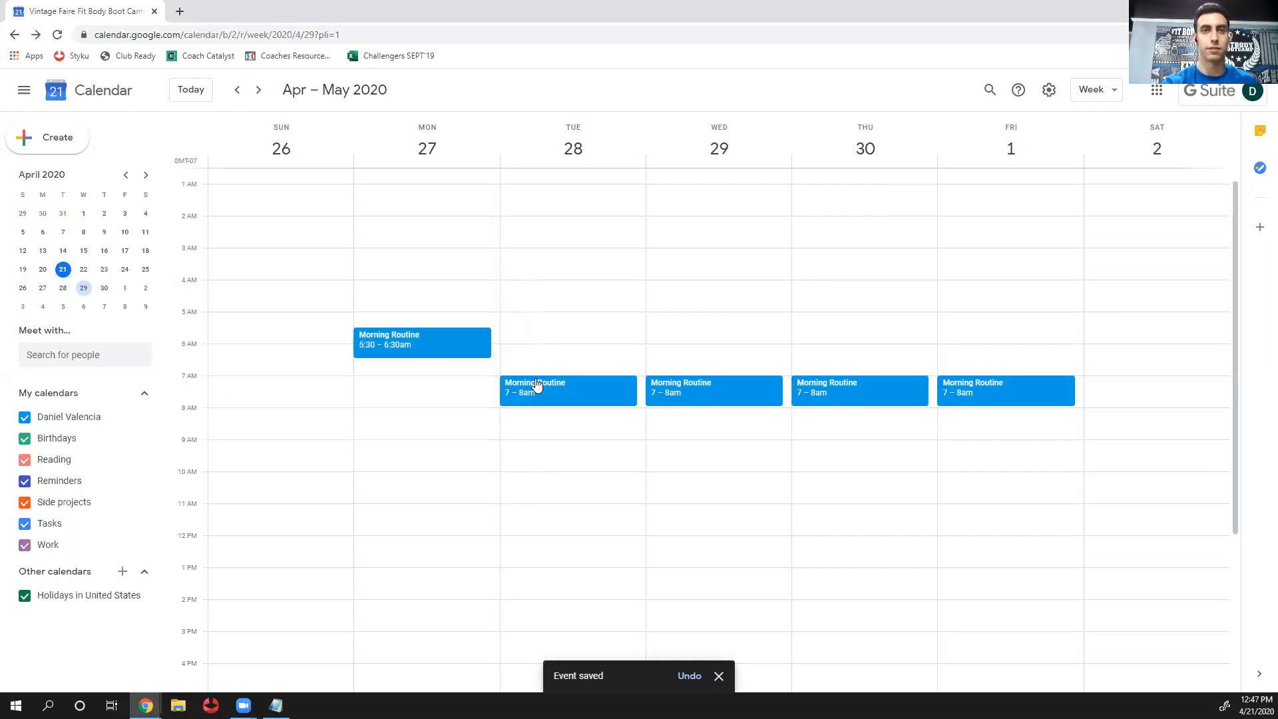
{"action": "left_click_drag", "start_coordinate": [534, 393], "coordinate": [535, 423]}
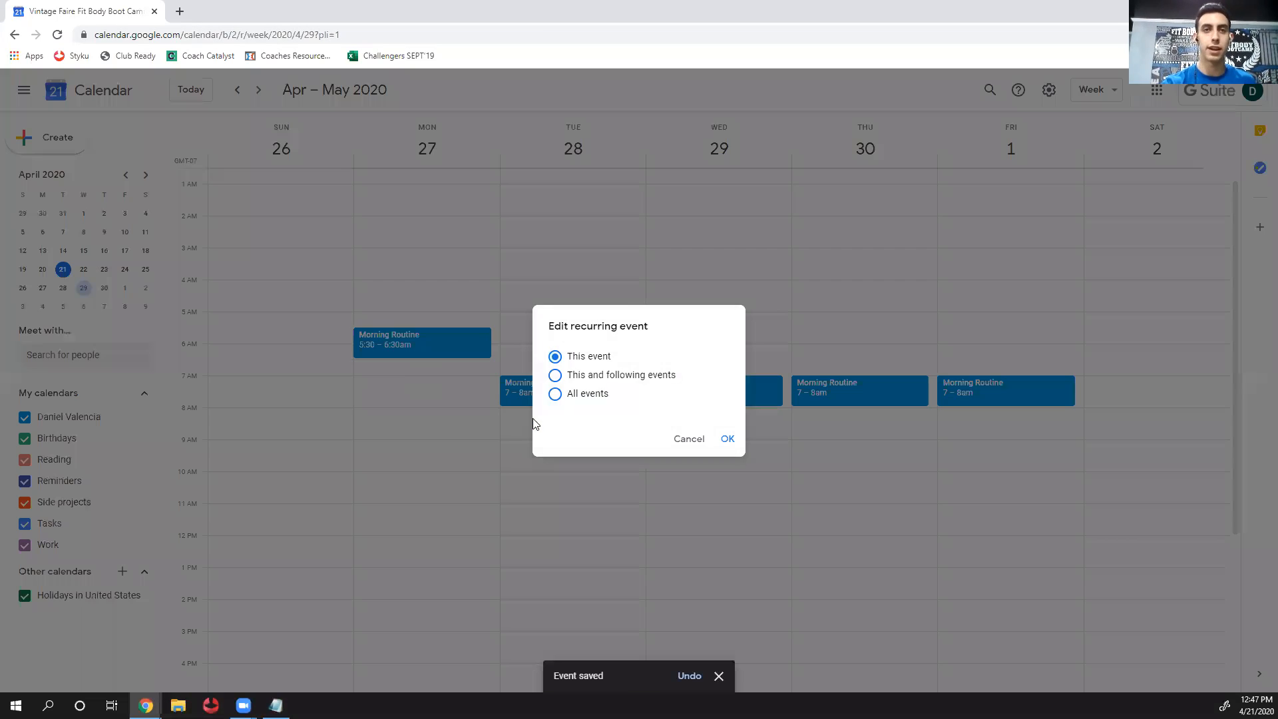
{"action": "left_click", "coordinate": [562, 380]}
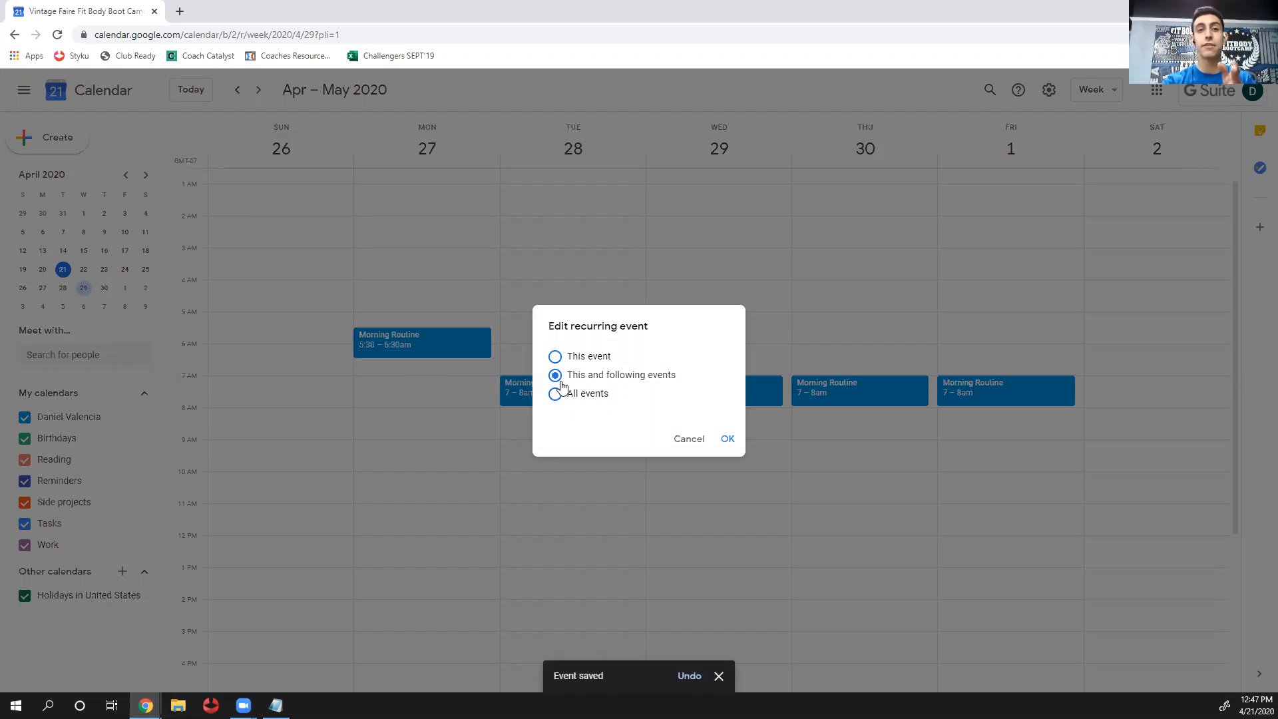
{"action": "left_click", "coordinate": [725, 438]}
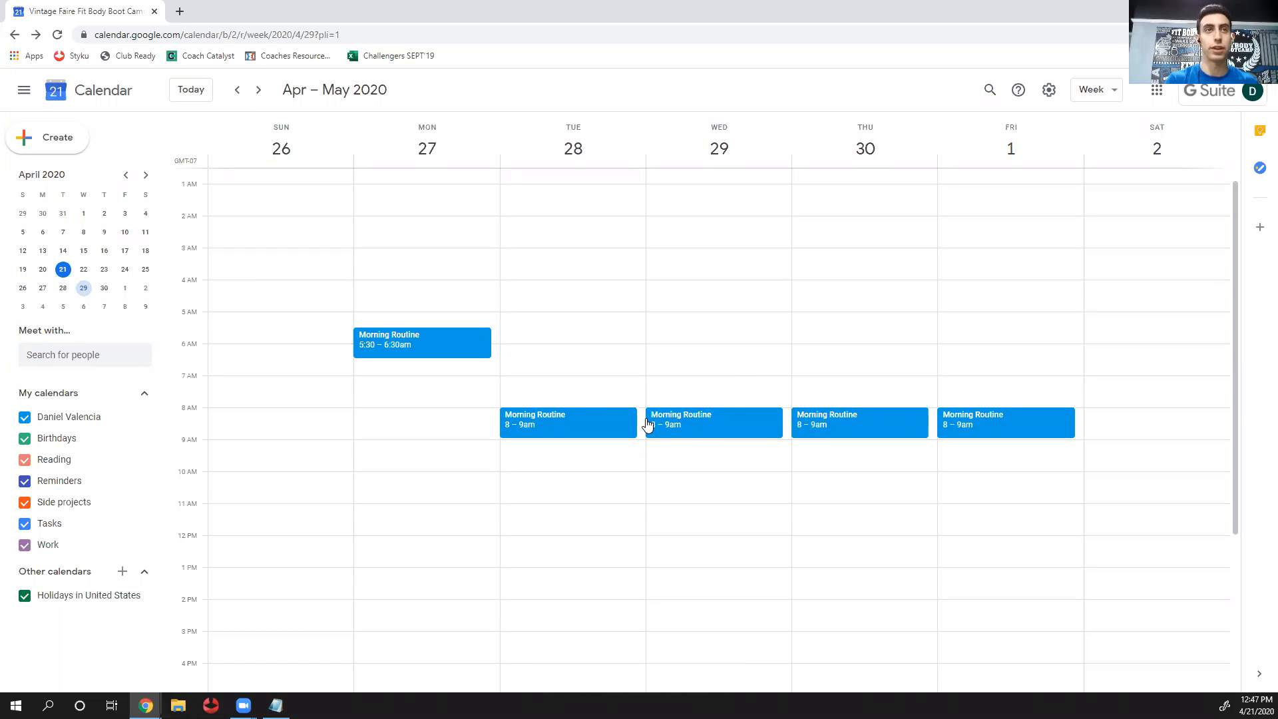
Go back to the week of April 19, look over Tuesday's schedule, and view the Work event's details
{"action": "left_click", "coordinate": [238, 90]}
{"action": "scroll", "coordinate": [391, 323], "scroll_direction": "down", "scroll_amount": 2}
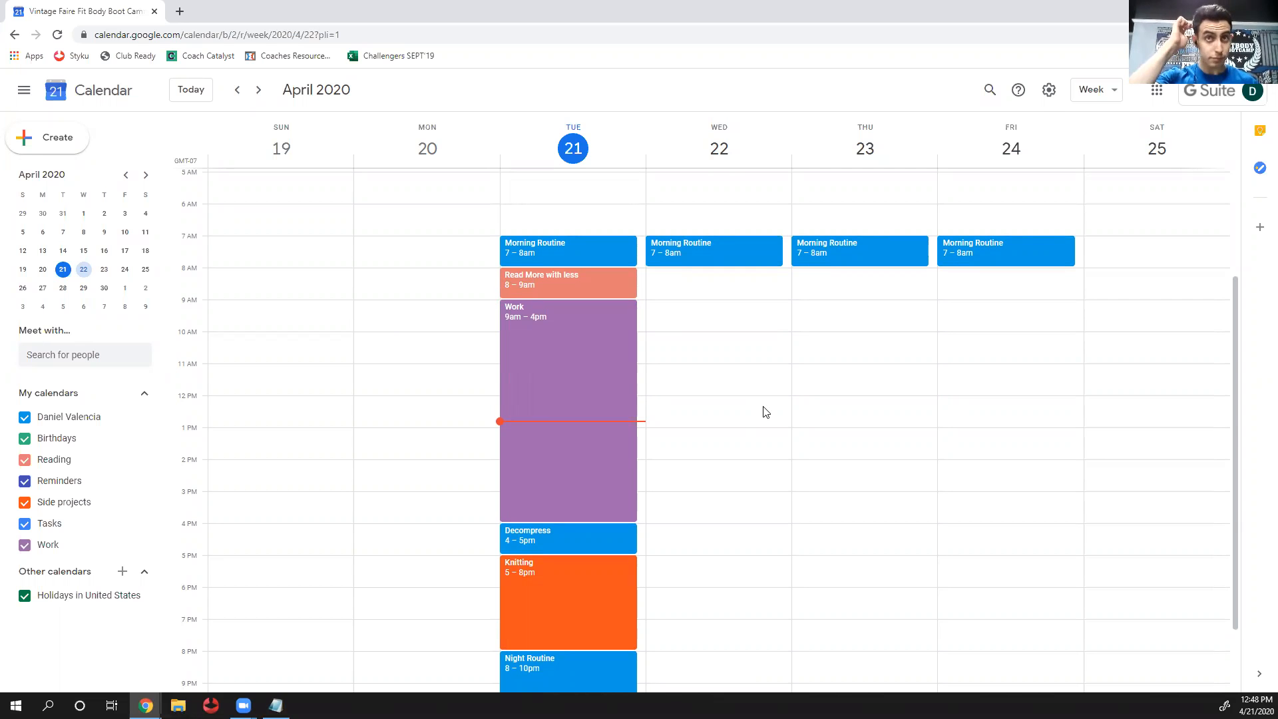
{"action": "scroll", "coordinate": [764, 413], "scroll_direction": "down", "scroll_amount": 2}
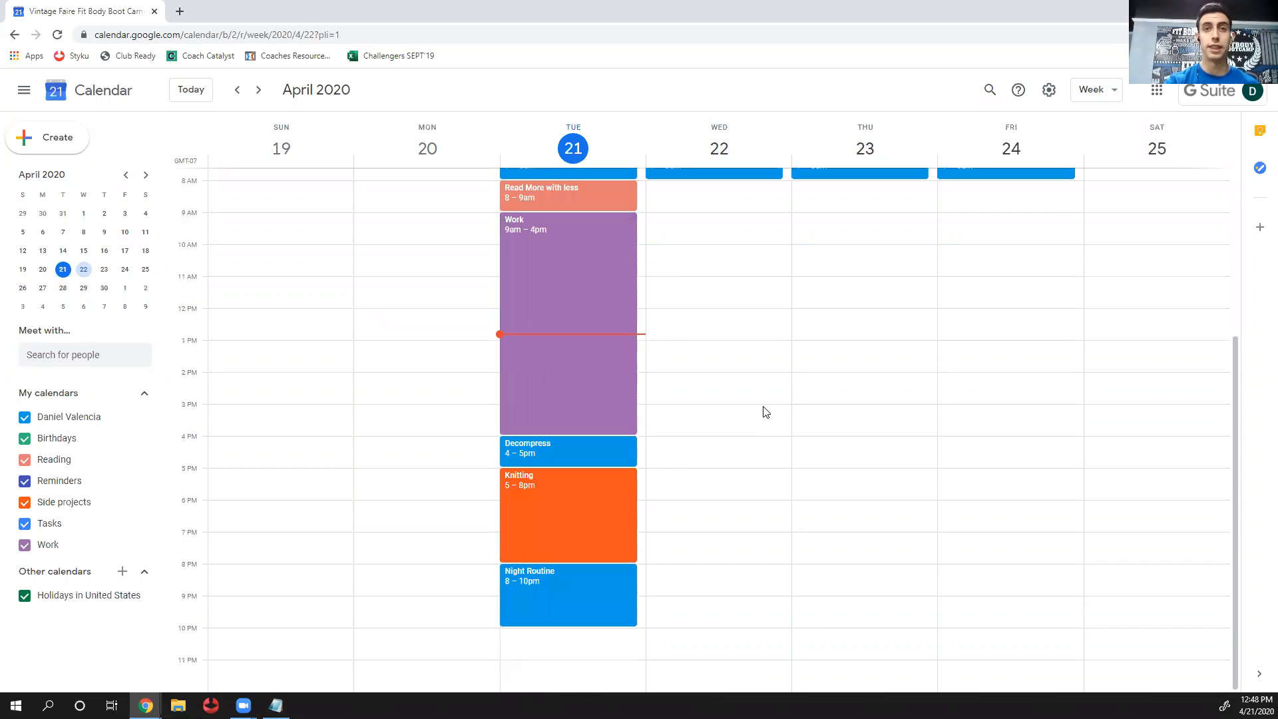
{"action": "scroll", "coordinate": [763, 413], "scroll_direction": "up", "scroll_amount": 1}
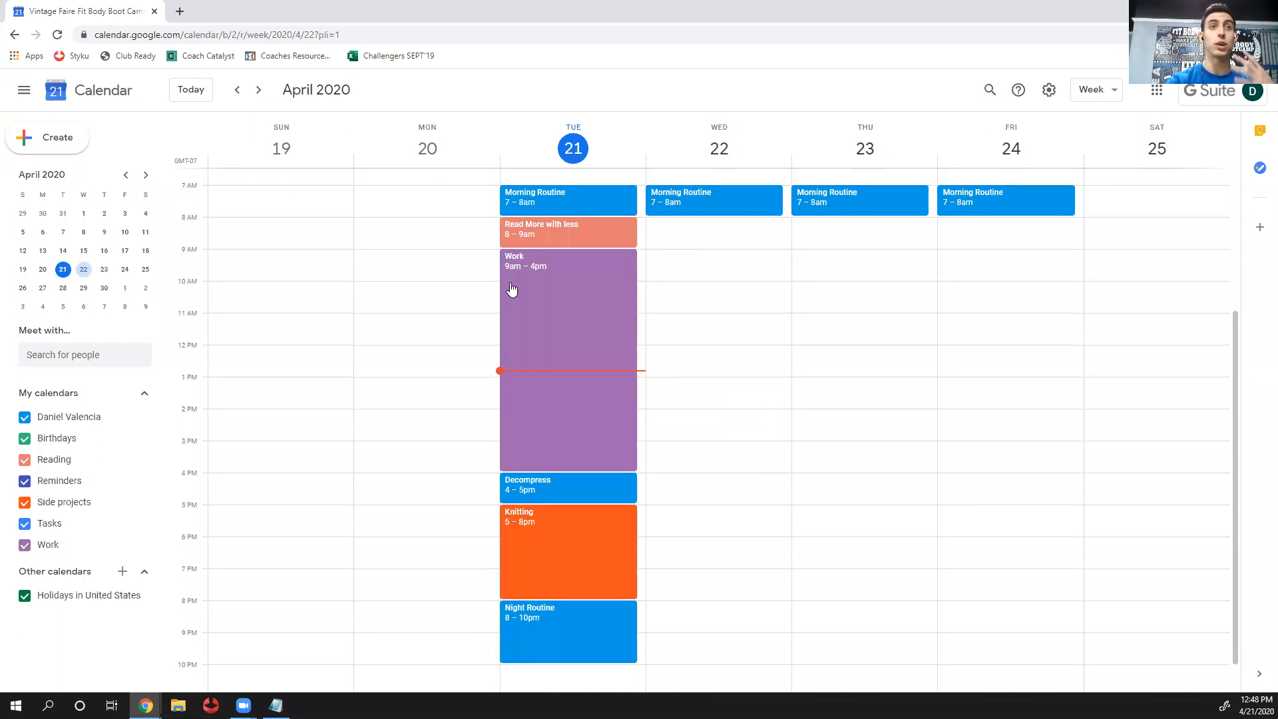
{"action": "left_click", "coordinate": [557, 301]}
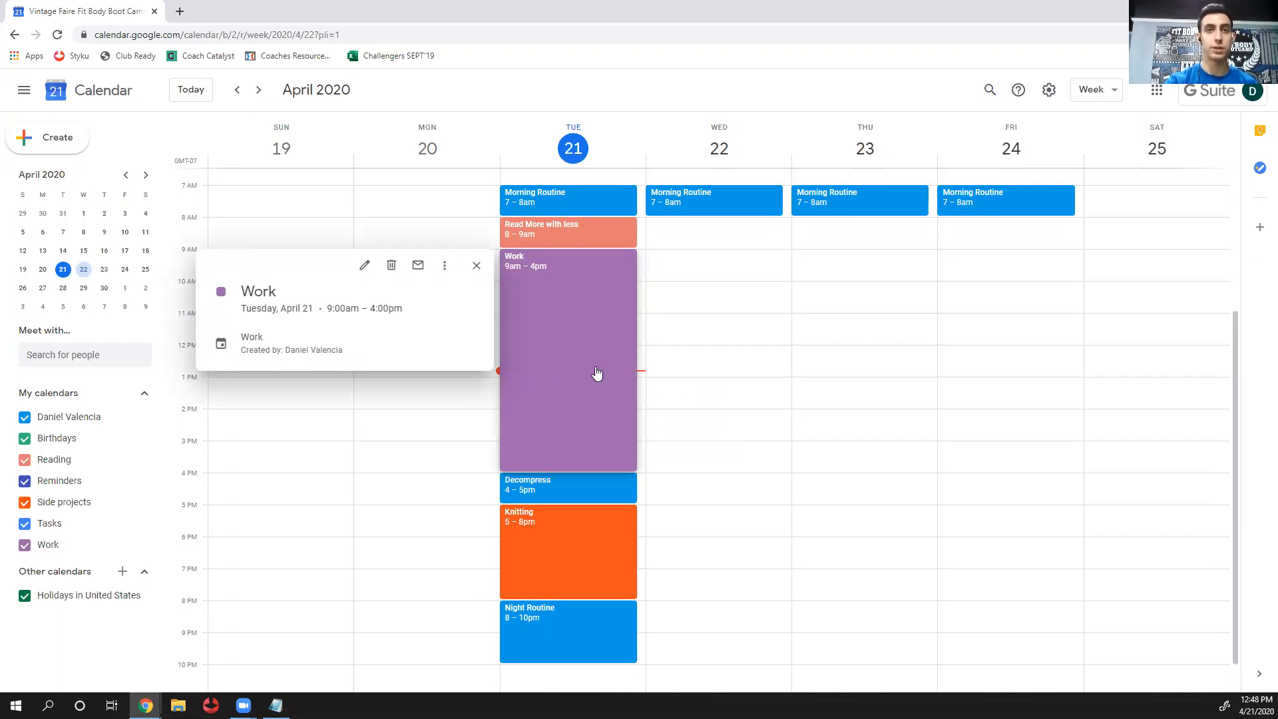
{"action": "left_click", "coordinate": [644, 333]}
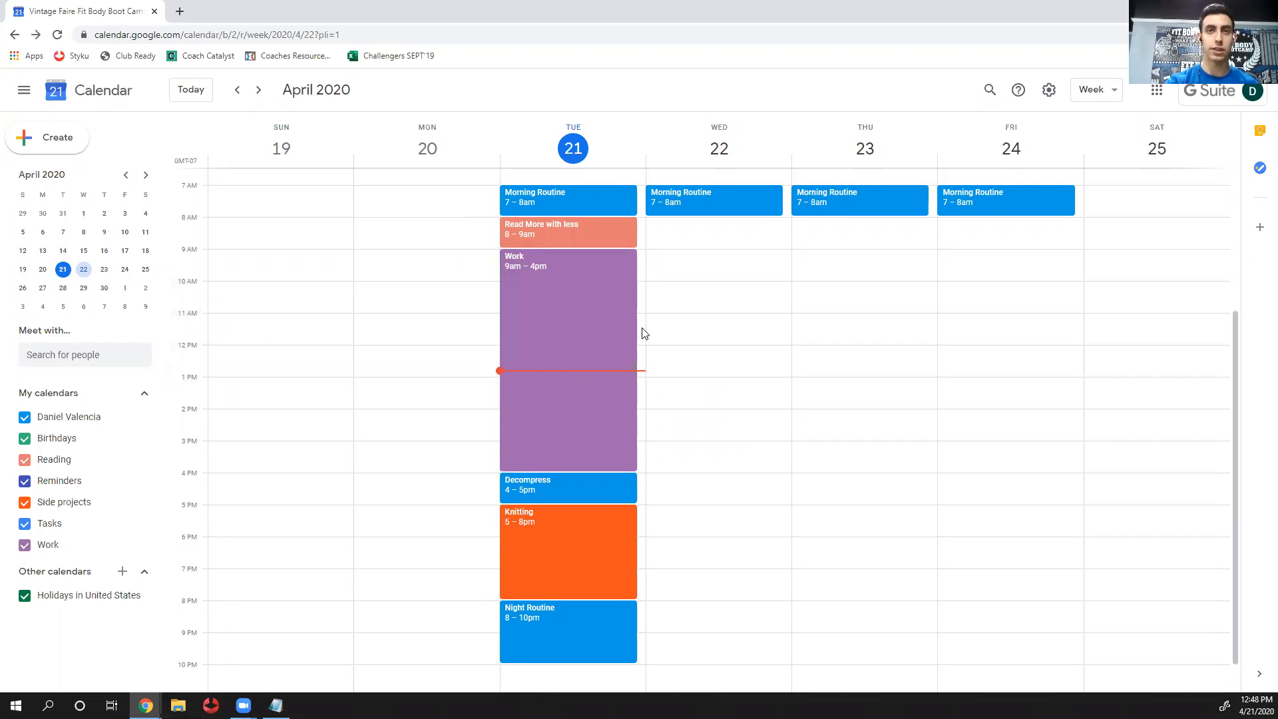
Add a "Make 5 phone calls" task at 11:00am on April 21 in My Tasks and move it to 12:15pm
{"action": "left_click", "coordinate": [644, 333]}
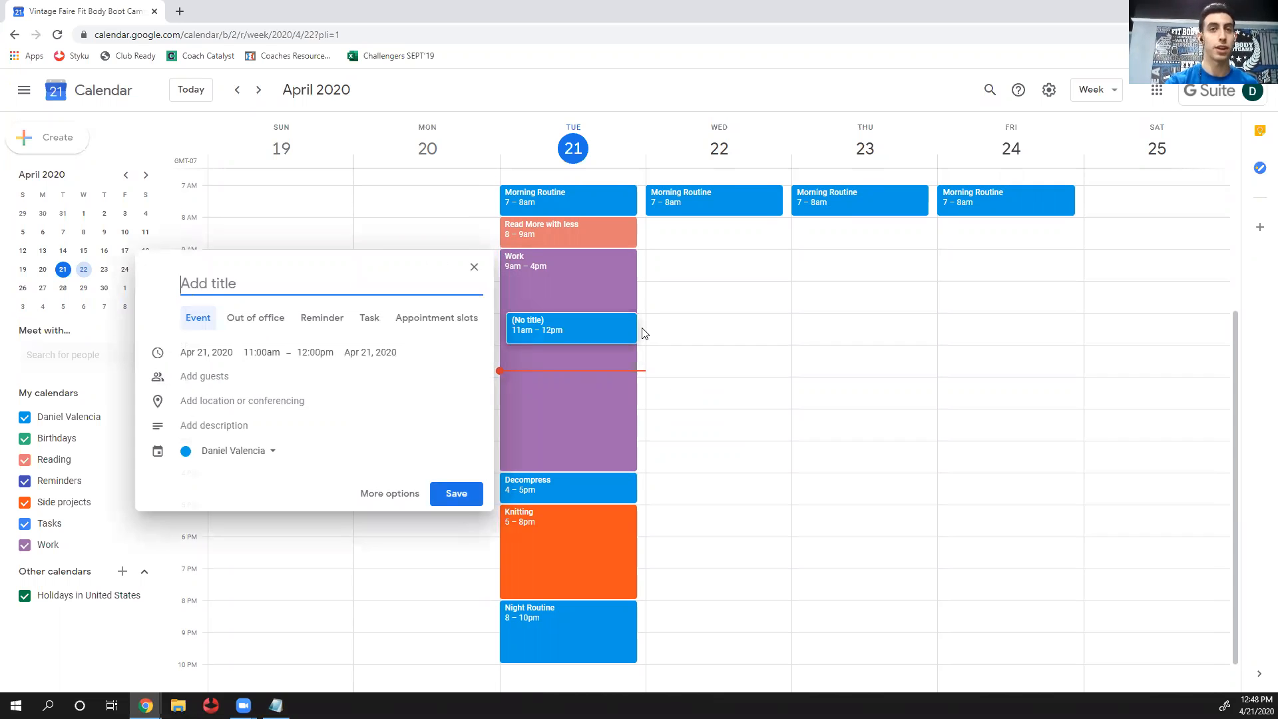
{"action": "left_click", "coordinate": [368, 320]}
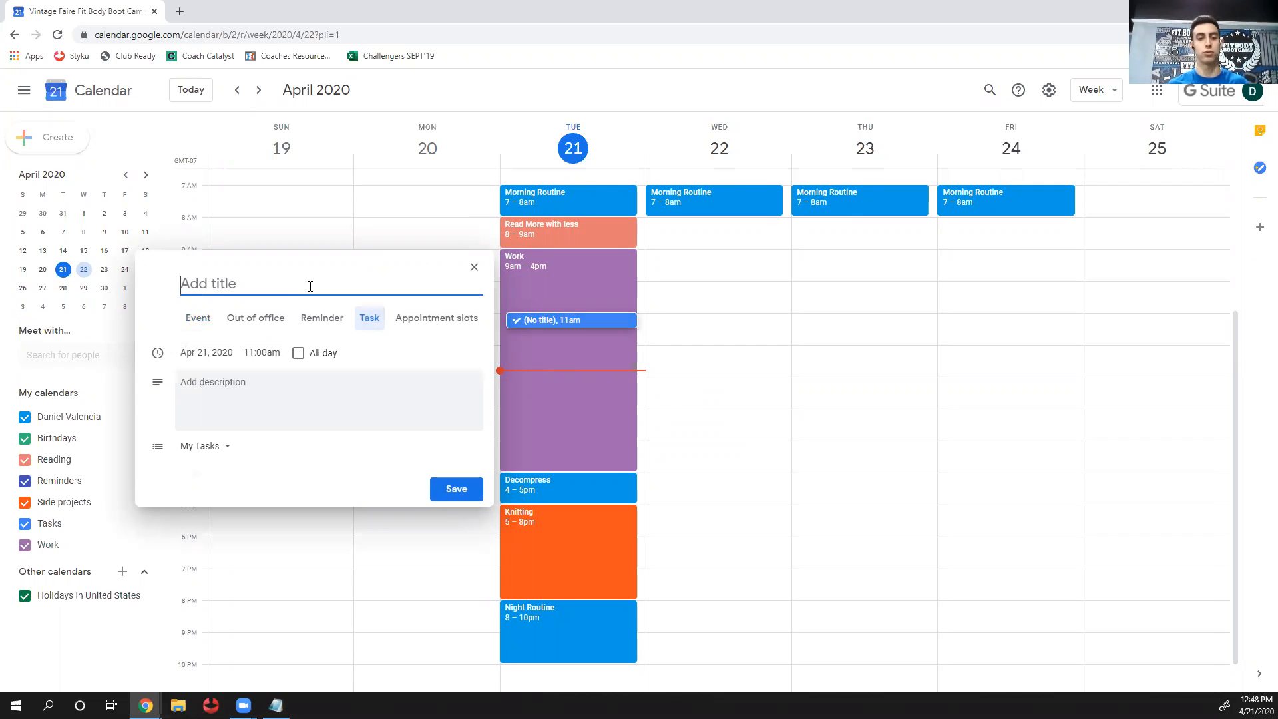
{"action": "type", "text": "Make "}
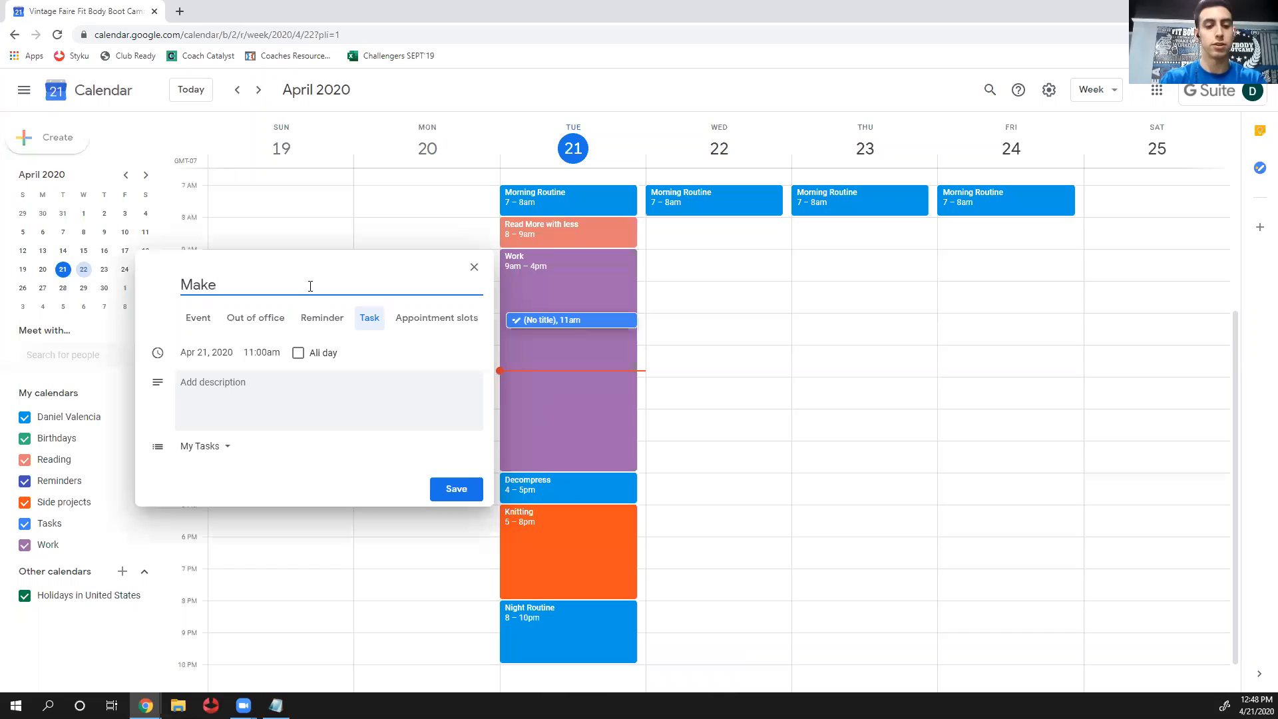
{"action": "type", "text": "5 phone calls"}
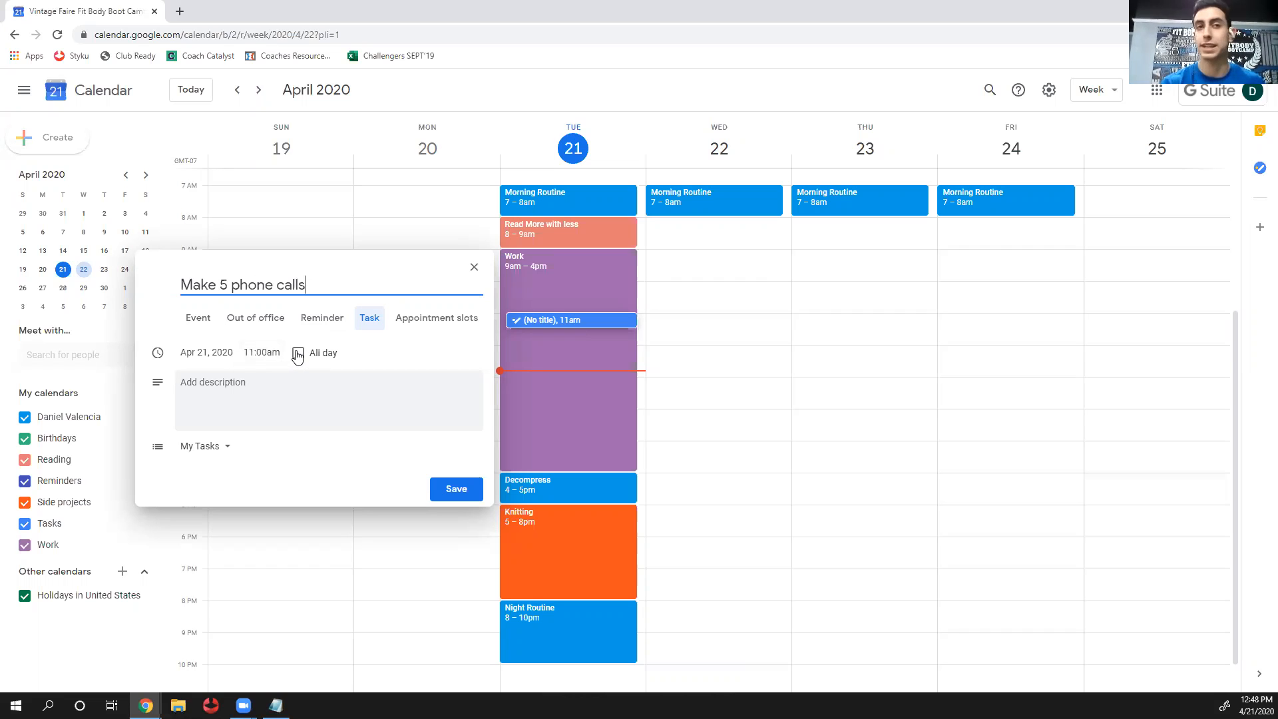
{"action": "left_click", "coordinate": [226, 448]}
{"action": "left_click", "coordinate": [247, 450]}
{"action": "left_click", "coordinate": [461, 488]}
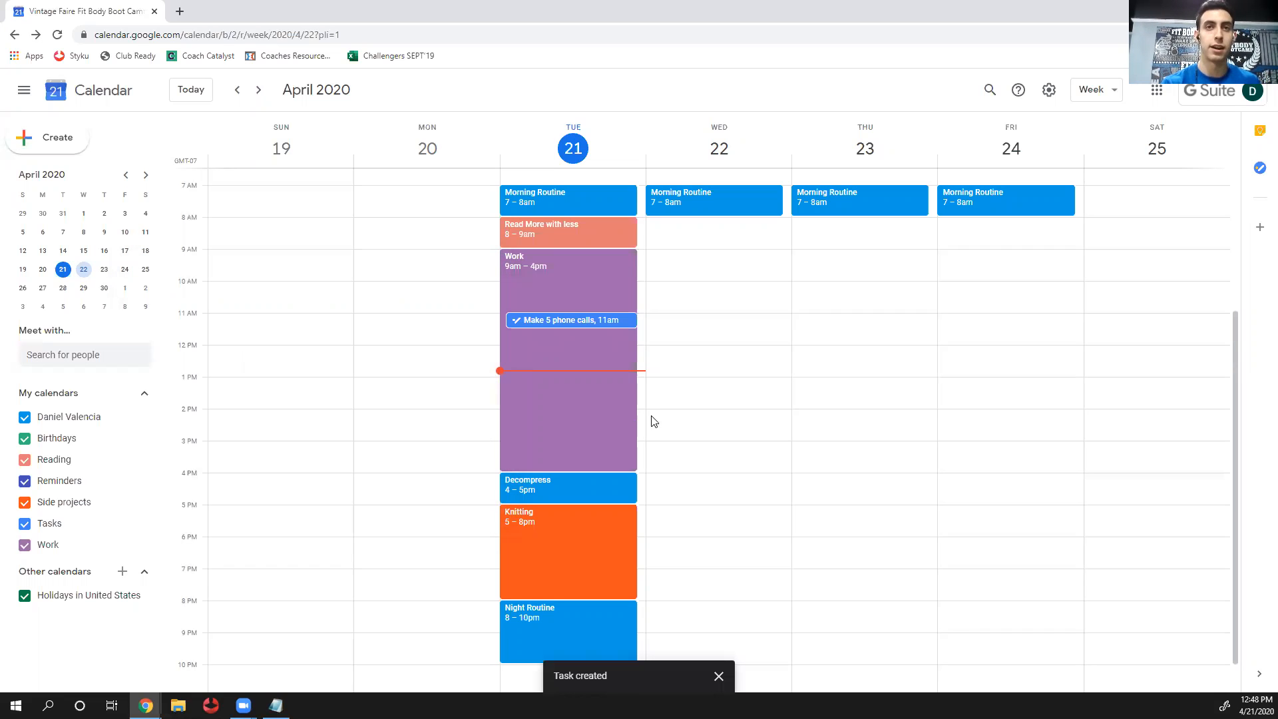
{"action": "left_click_drag", "start_coordinate": [578, 323], "coordinate": [573, 358]}
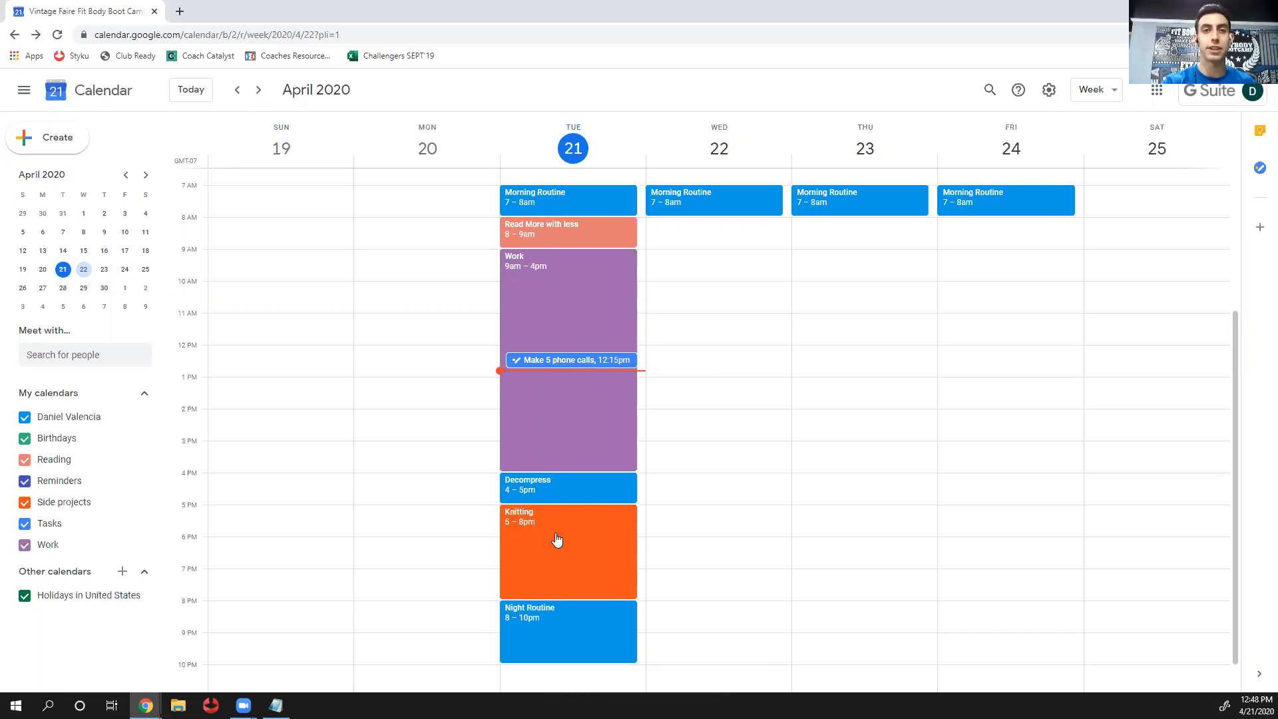
Move the Decompress event from Tuesday to Friday, April 24, at 4–5pm
{"action": "left_click", "coordinate": [574, 500]}
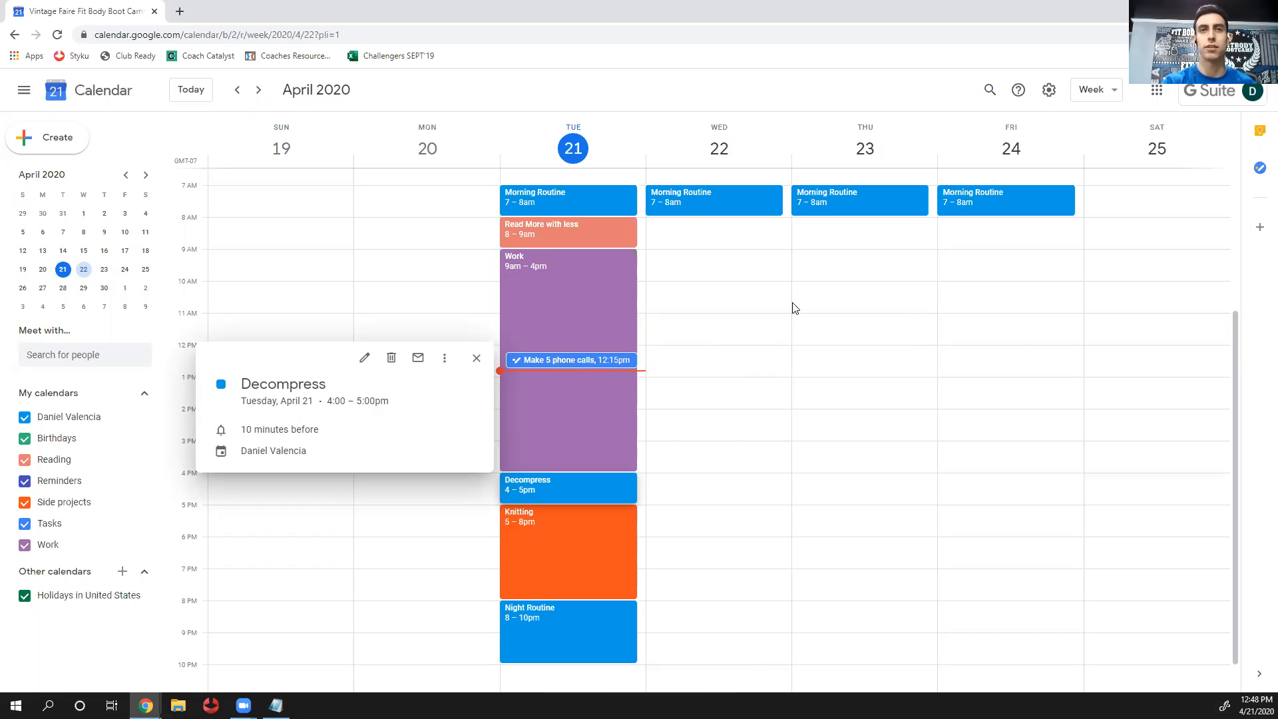
{"action": "left_click_drag", "start_coordinate": [608, 296], "coordinate": [554, 293]}
{"action": "left_click_drag", "start_coordinate": [593, 477], "coordinate": [978, 490]}
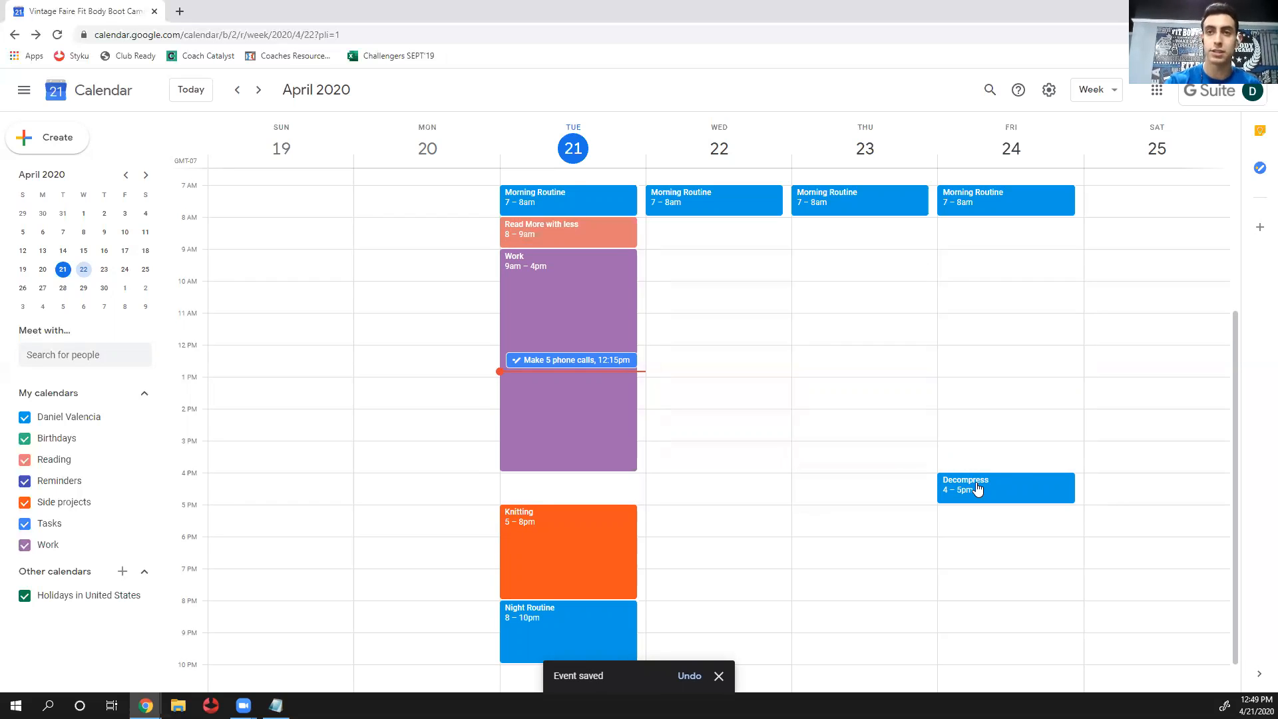
Rename the Decompress event on Friday, April 24, to "Go get food" and save it
{"action": "left_click", "coordinate": [977, 490]}
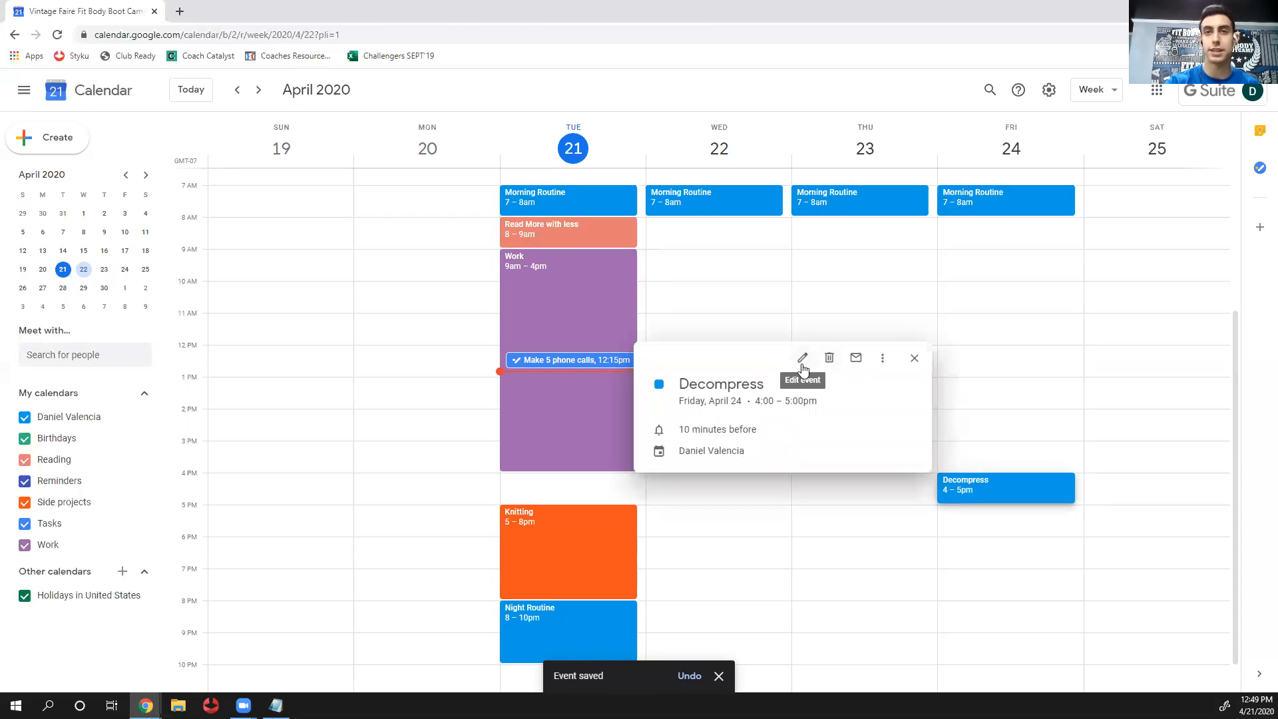
{"action": "left_click", "coordinate": [804, 359]}
{"action": "left_click_drag", "start_coordinate": [291, 94], "coordinate": [38, 106]}
{"action": "type", "text": "Go g"}
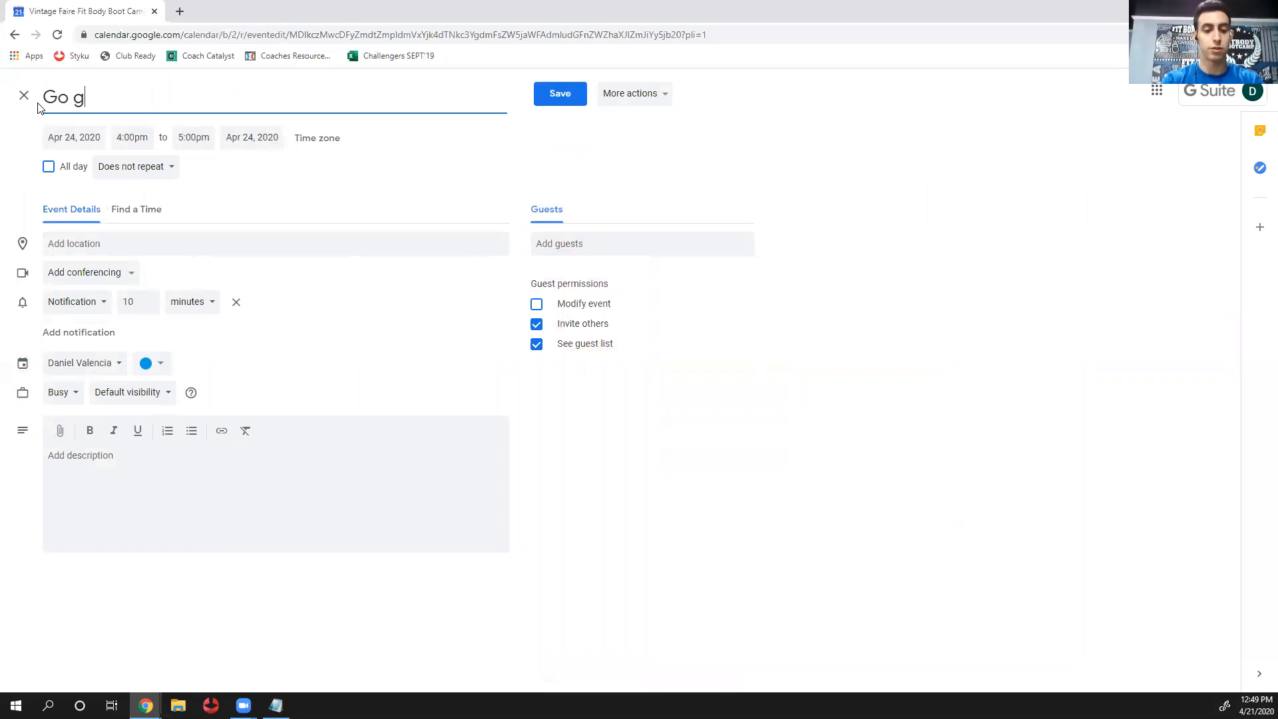
{"action": "type", "text": "et groce"}
{"action": "key", "text": "BackSpace"}
{"action": "key", "text": "BackSpace"}
{"action": "key", "text": "BackSpace"}
{"action": "key", "text": "BackSpace"}
{"action": "key", "text": "BackSpace"}
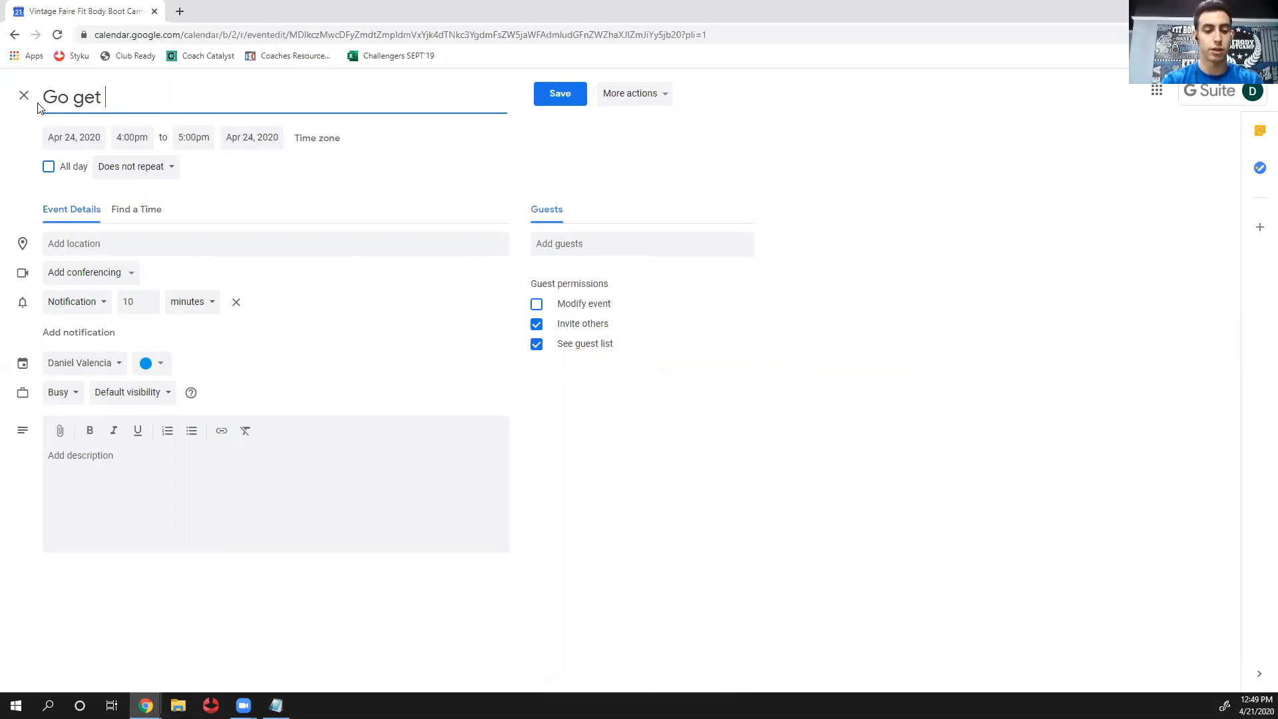
{"action": "type", "text": "food"}
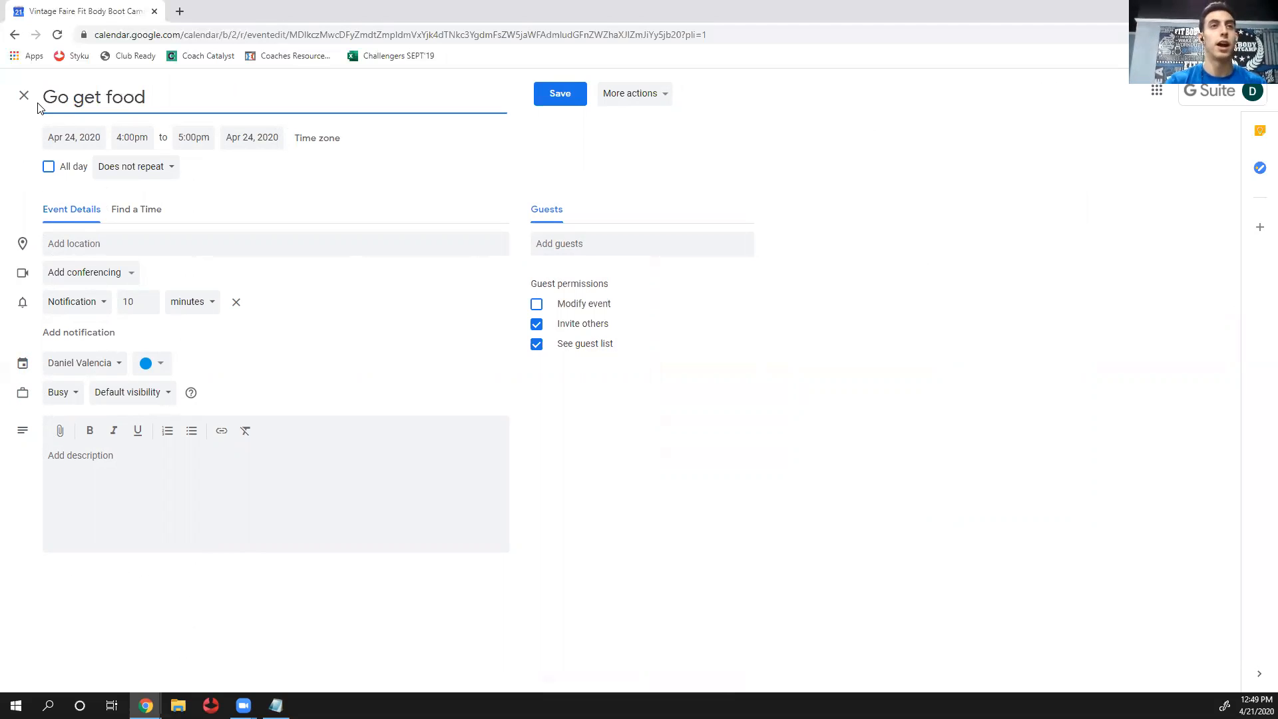
{"action": "left_click", "coordinate": [561, 101]}
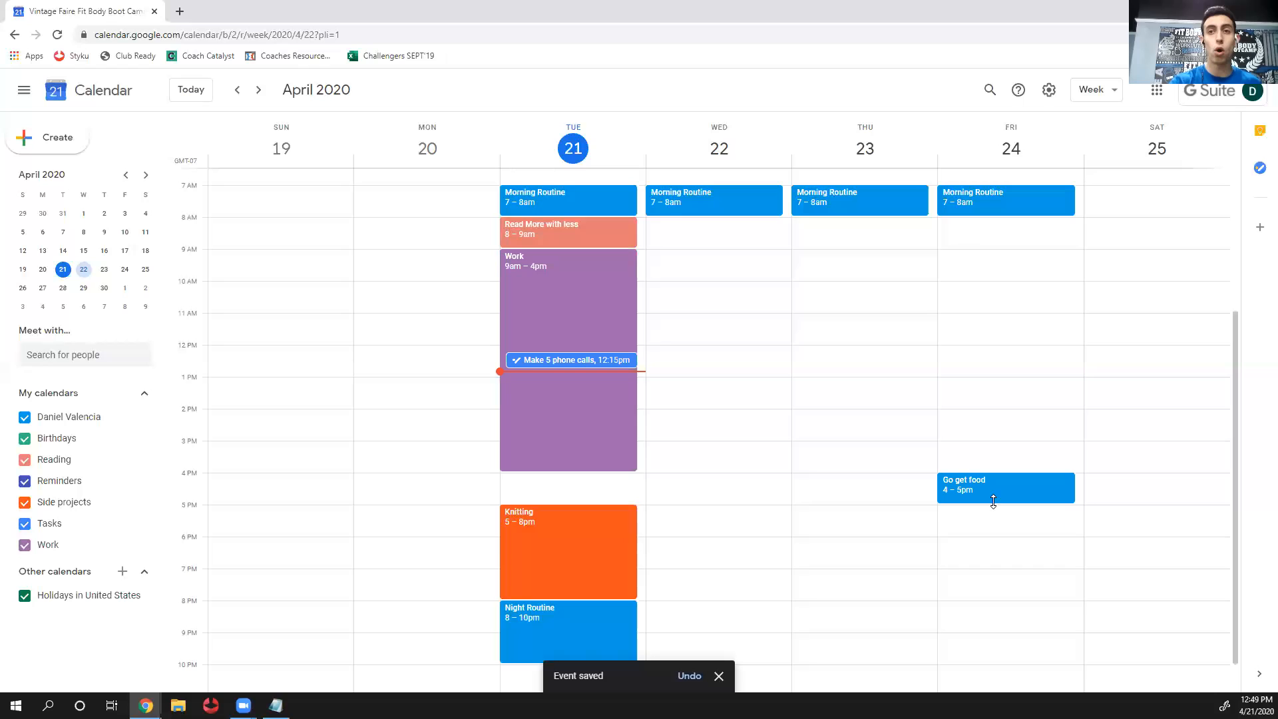
Move the Go get food event from Friday to Tuesday, April 21, at 4–5pm and view its details
{"action": "left_click", "coordinate": [1002, 491]}
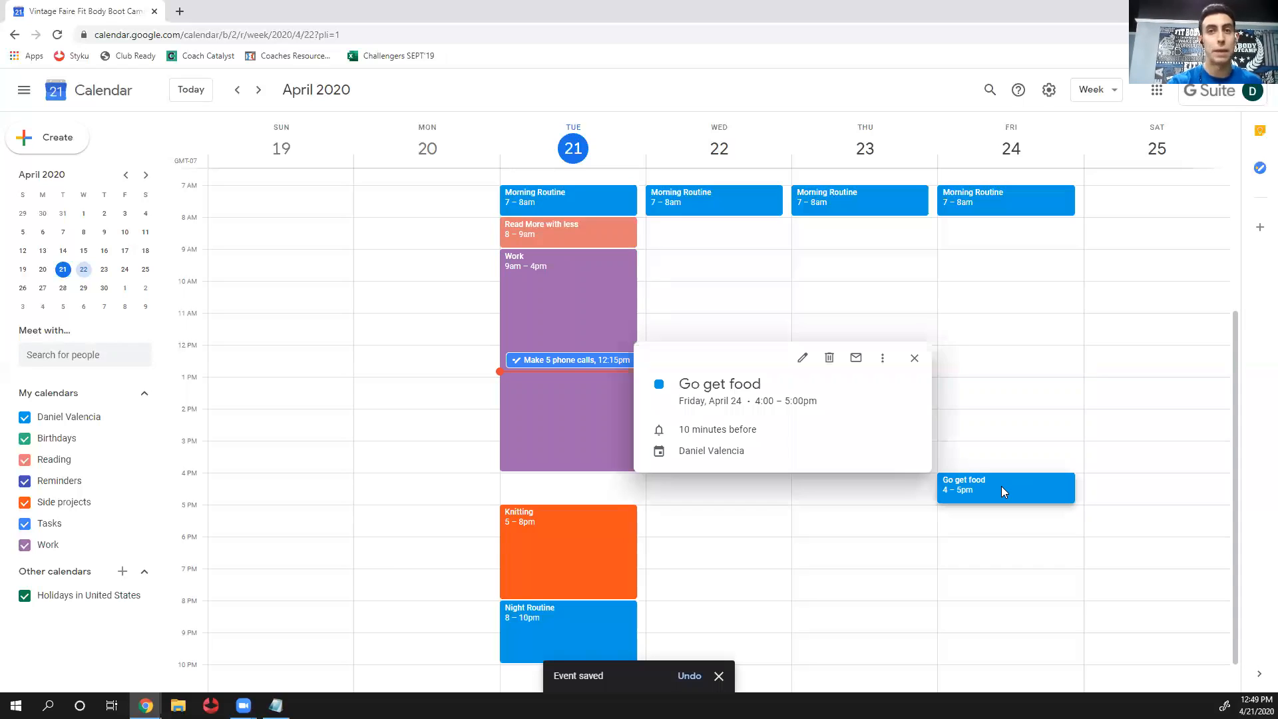
{"action": "left_click", "coordinate": [1003, 491]}
{"action": "left_click", "coordinate": [1002, 491]}
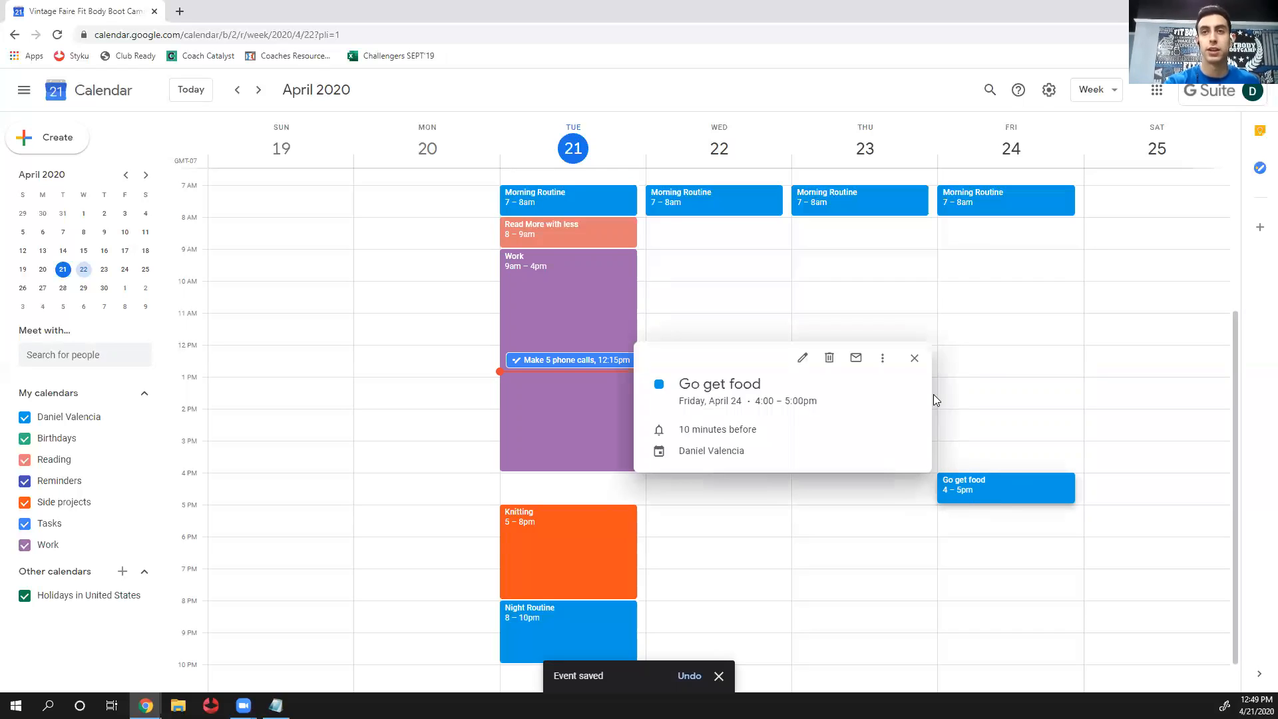
{"action": "left_click_drag", "start_coordinate": [1003, 501], "coordinate": [633, 496]}
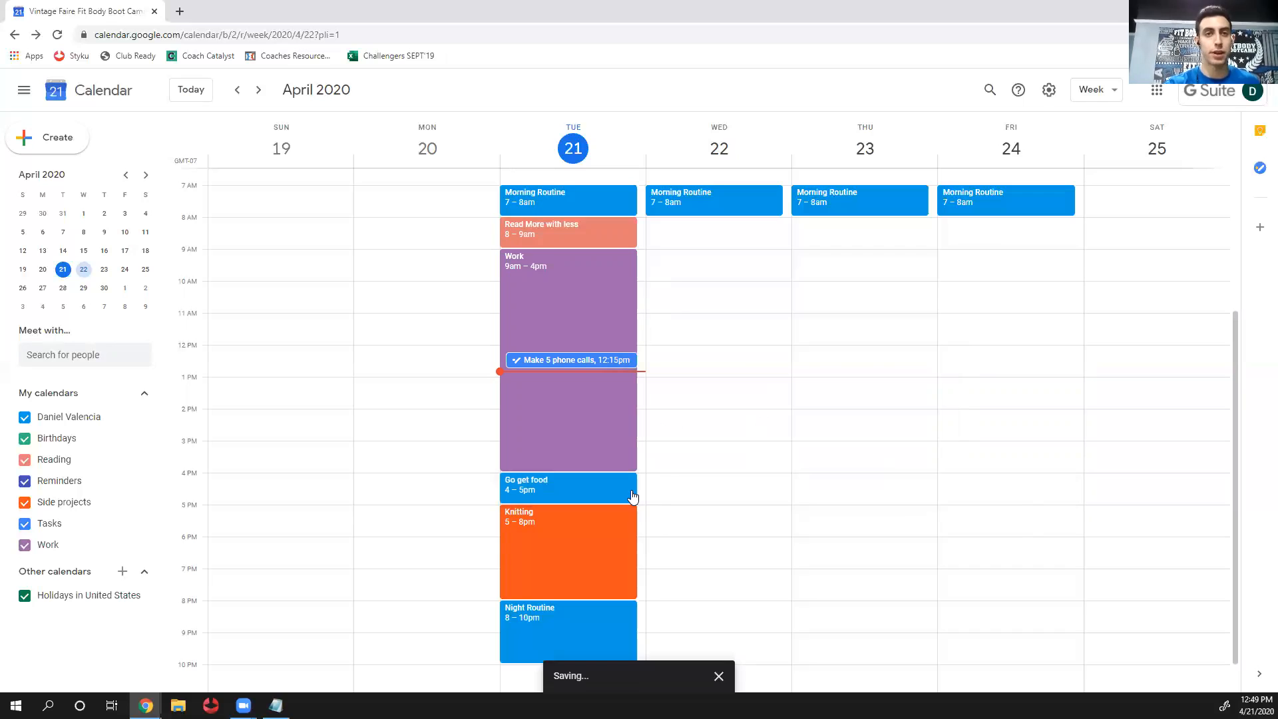
{"action": "left_click", "coordinate": [612, 491]}
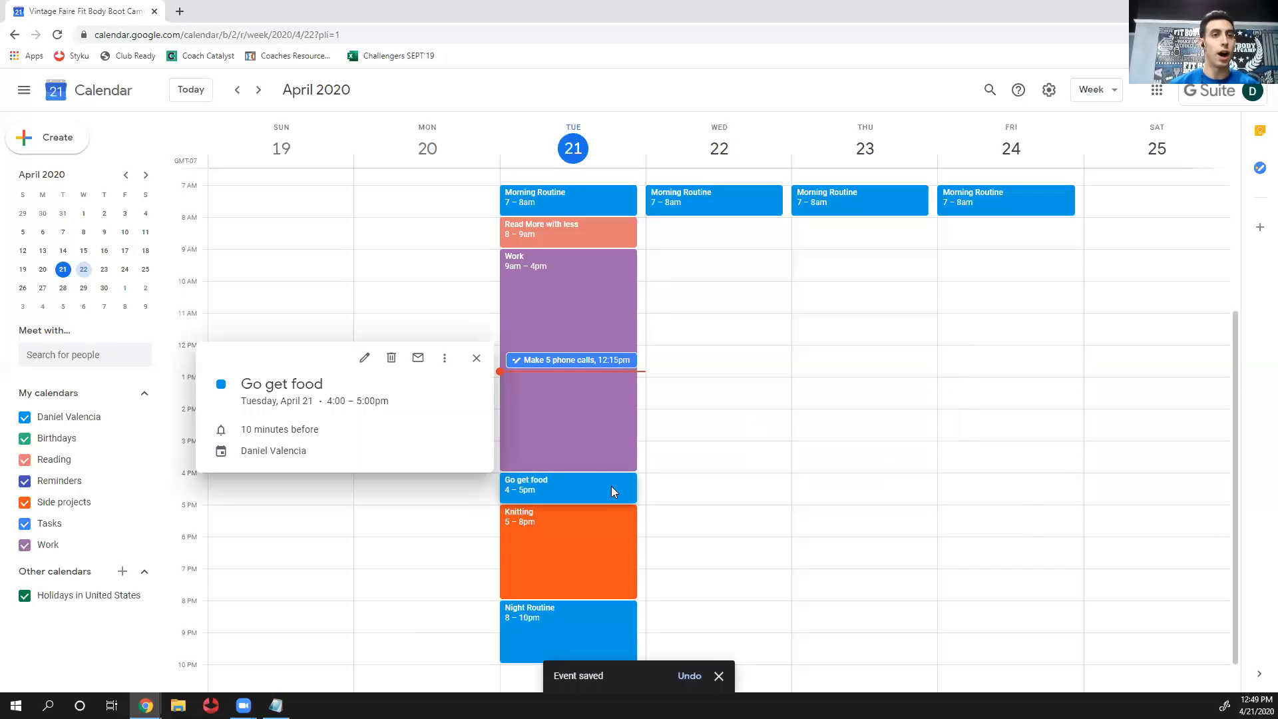
{"action": "left_click", "coordinate": [404, 521]}
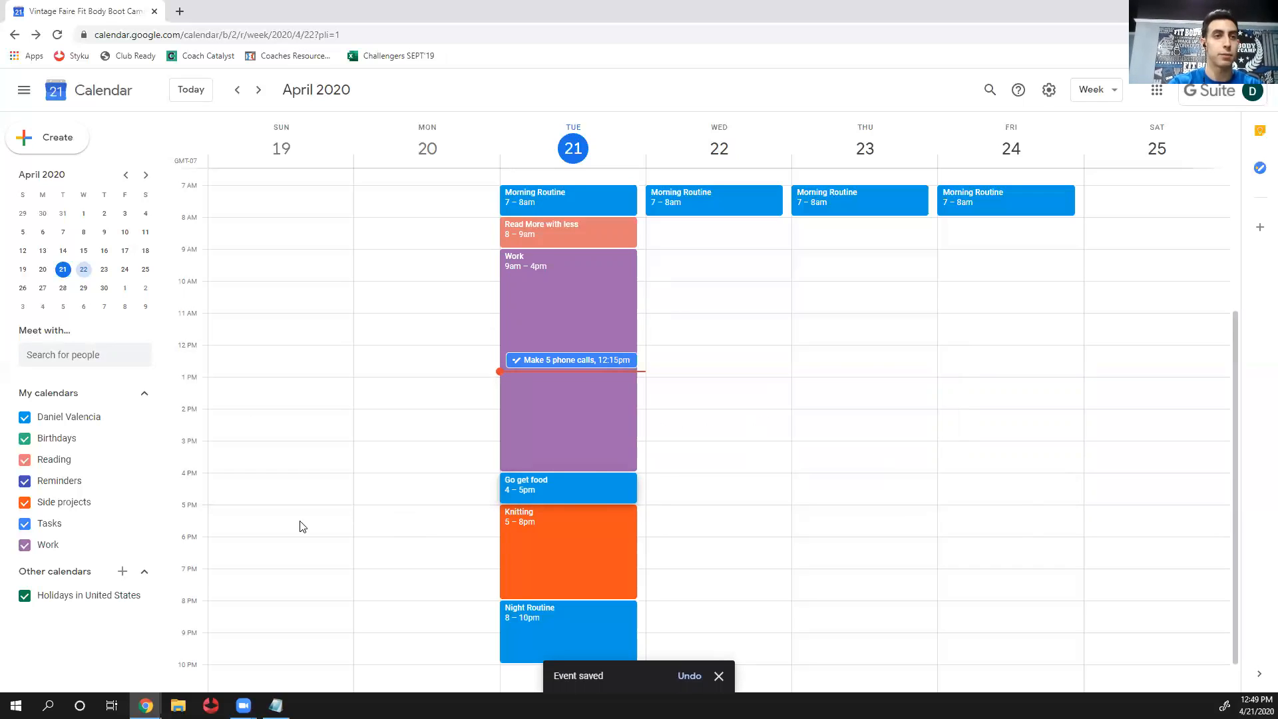
Hide and reshow the Tasks calendar, and hide the Side projects and Reading calendars from the week view
{"action": "left_click", "coordinate": [25, 525]}
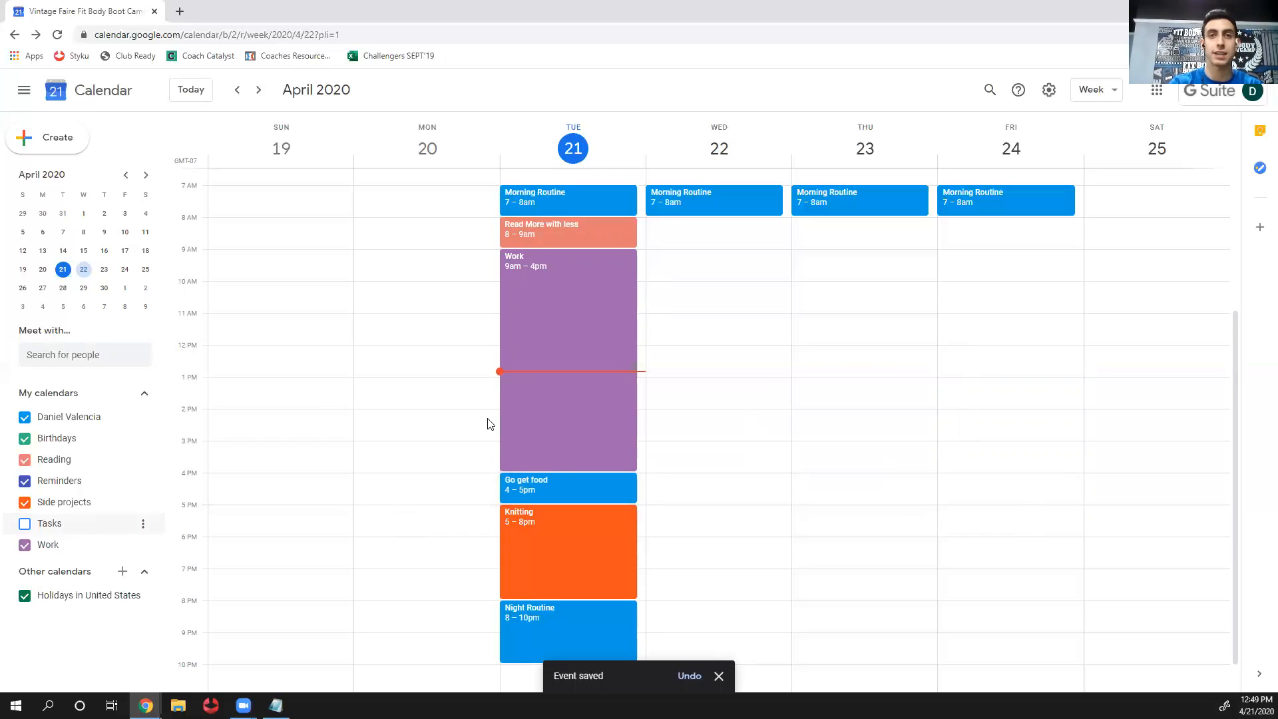
{"action": "left_click", "coordinate": [21, 525]}
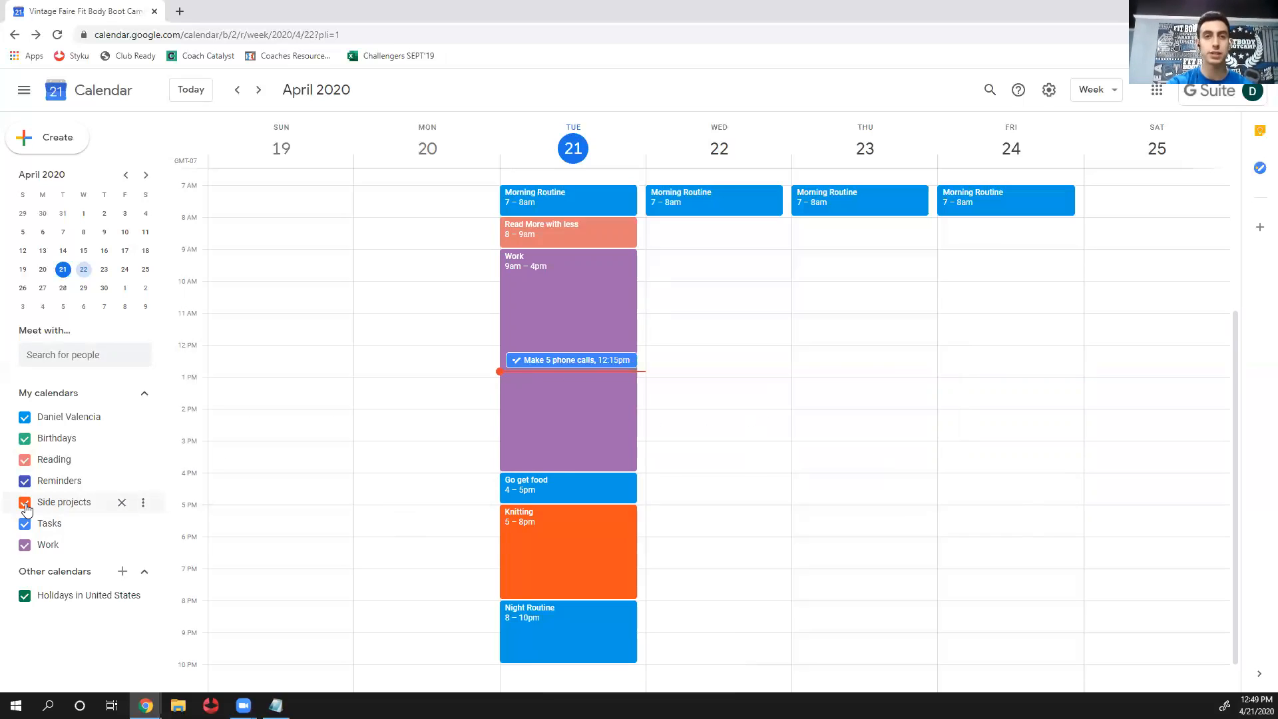
{"action": "left_click", "coordinate": [24, 504]}
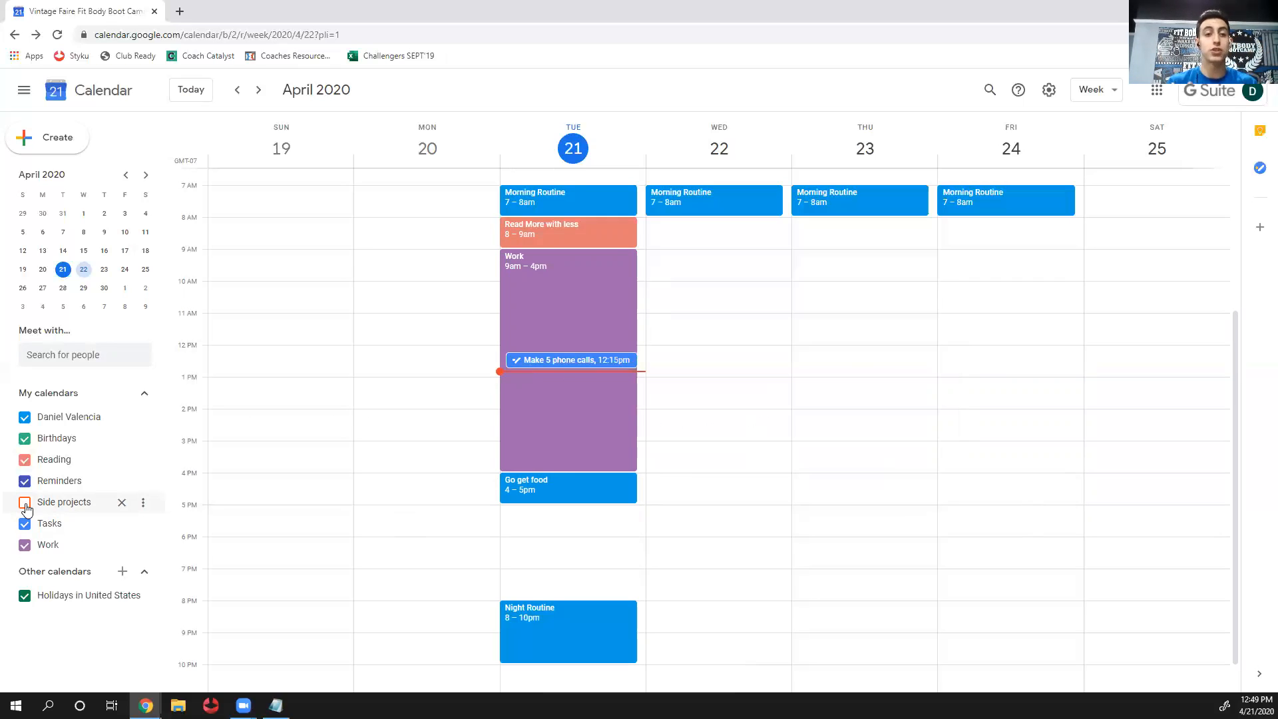
{"action": "left_click", "coordinate": [25, 461]}
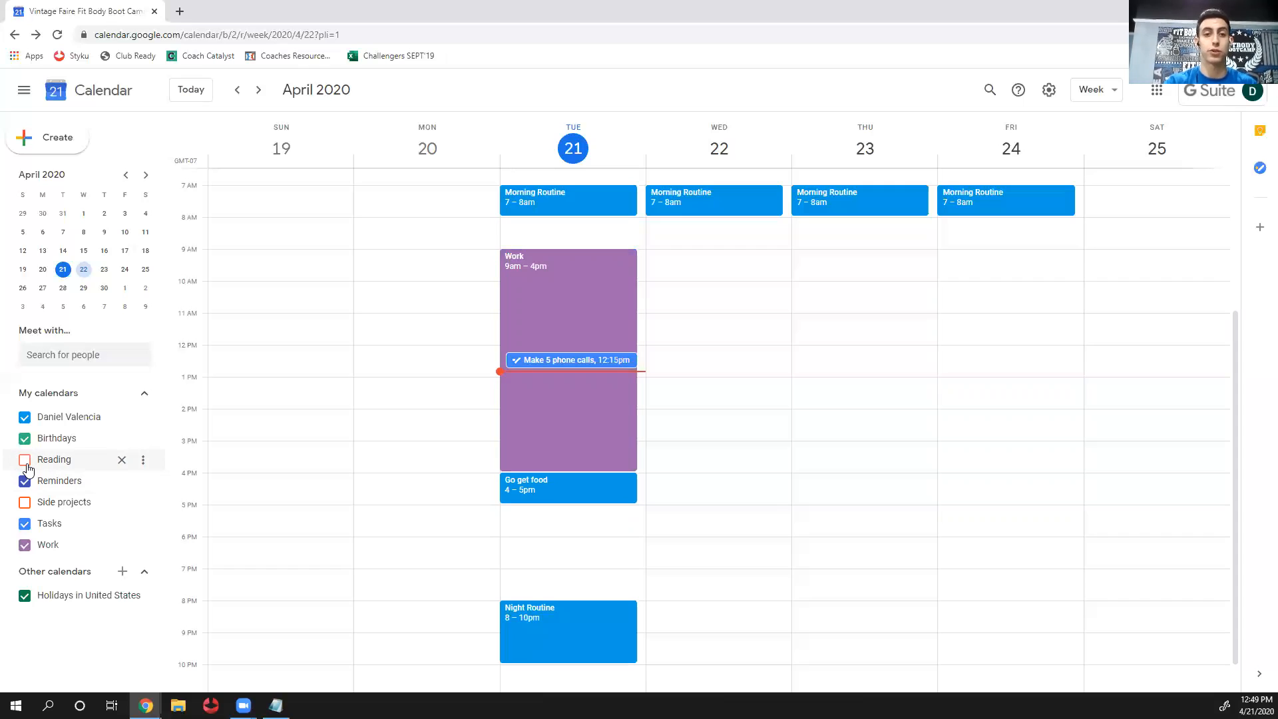